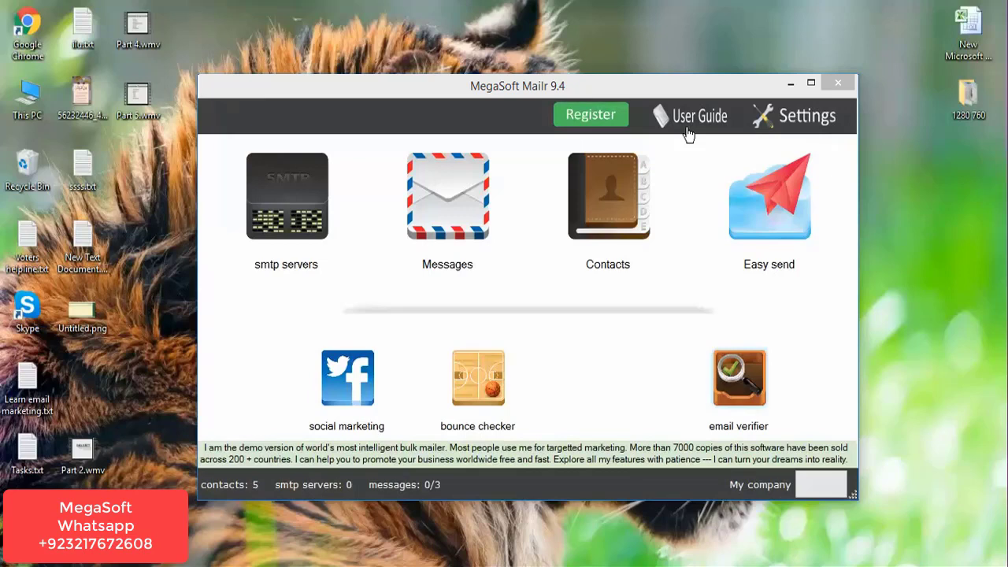
Glance at the mail settings, then bring up the sending accounts list.
click(813, 121)
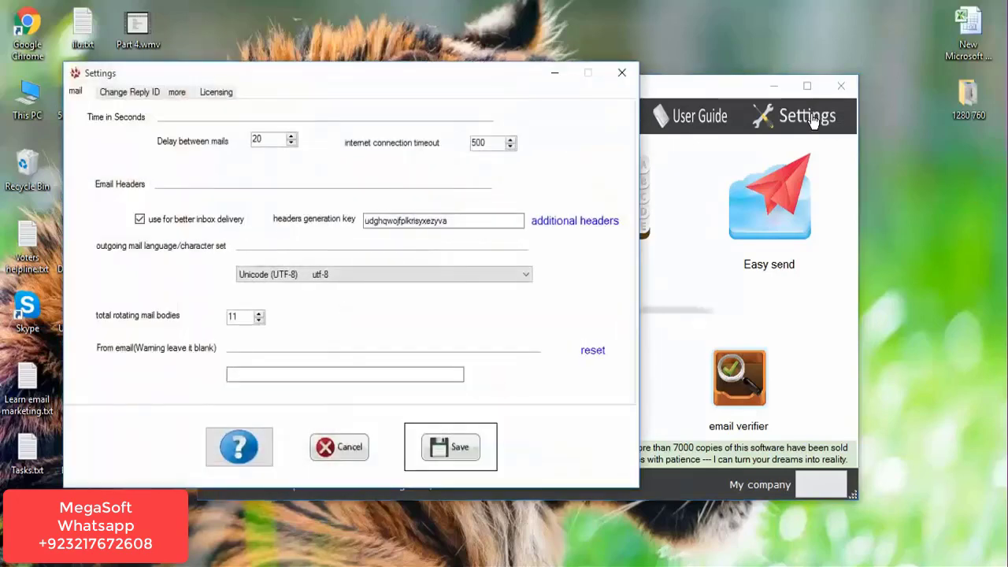
click(621, 73)
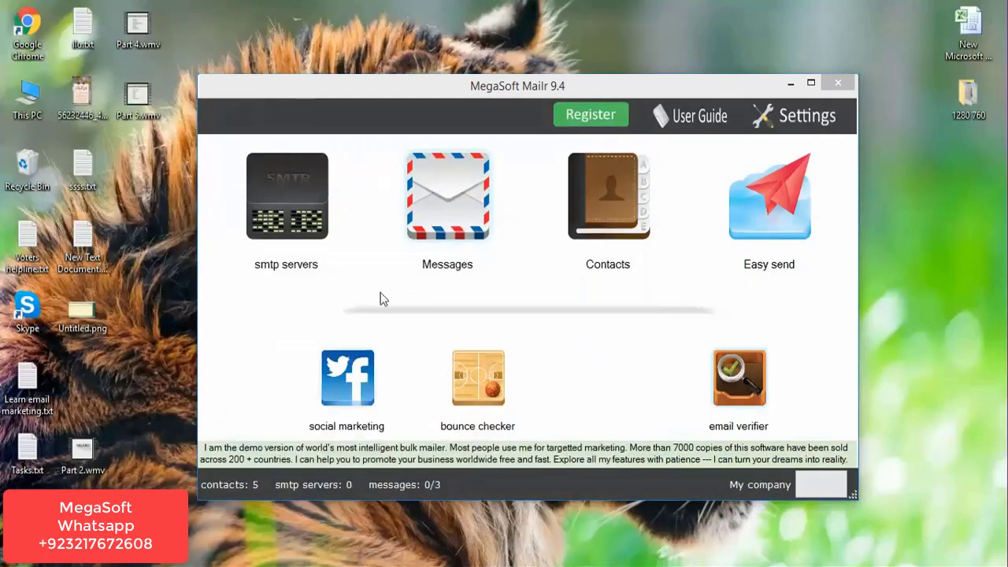
click(294, 270)
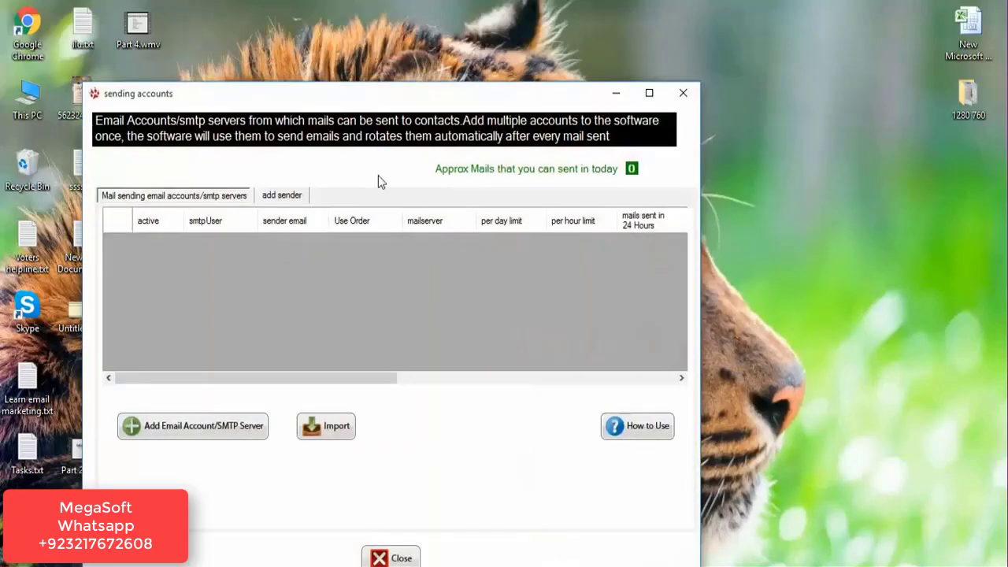
drag(425, 97, 541, 44)
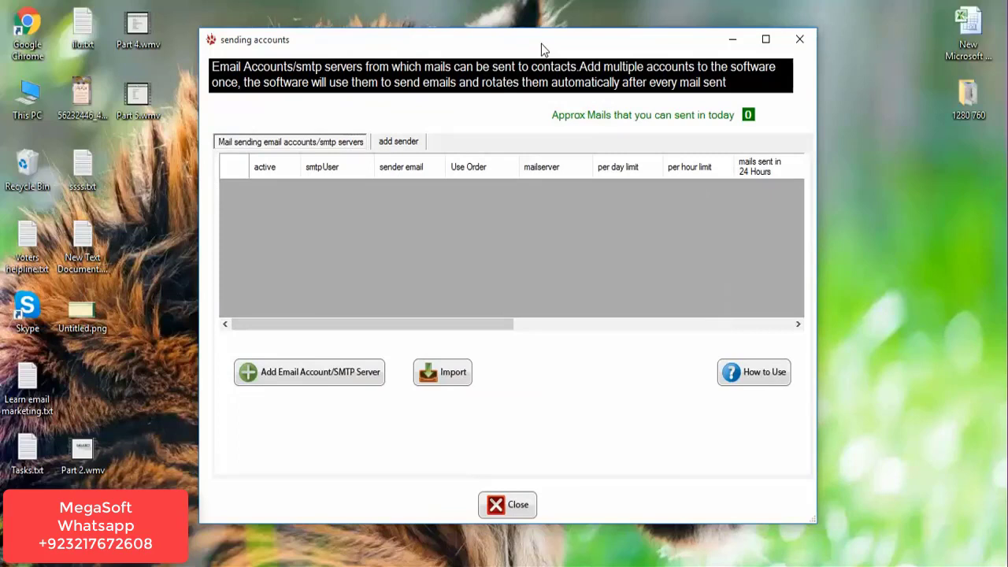
Add a Google Gmail sender account with its e-mail address and password, capped at 500 daily, 100 hourly.
click(389, 142)
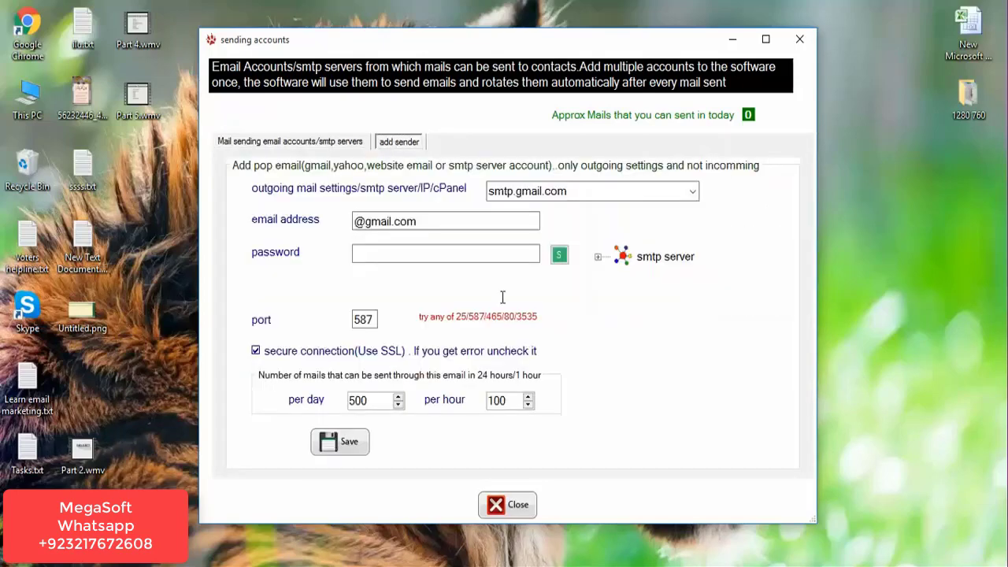
click(599, 258)
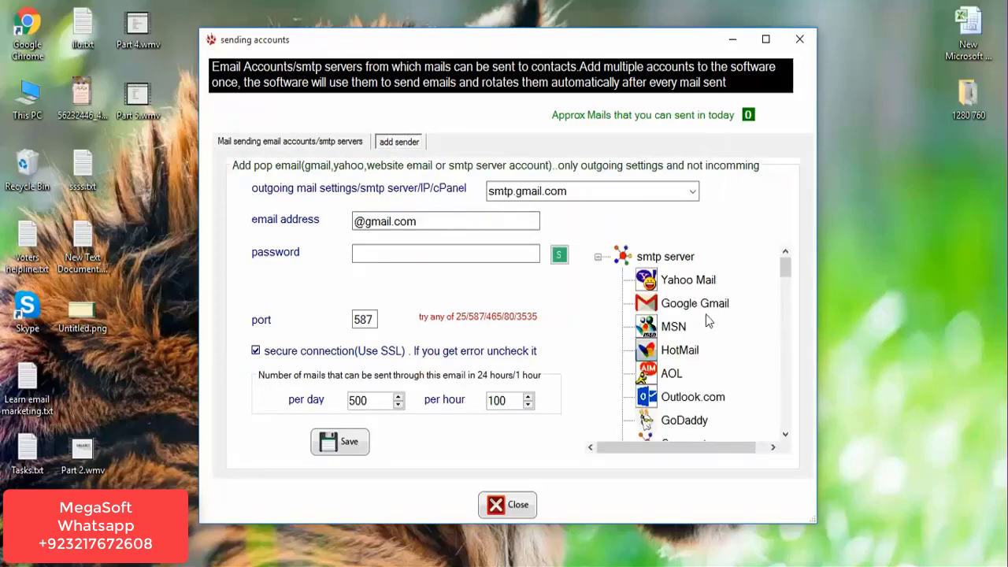
drag(786, 271, 794, 434)
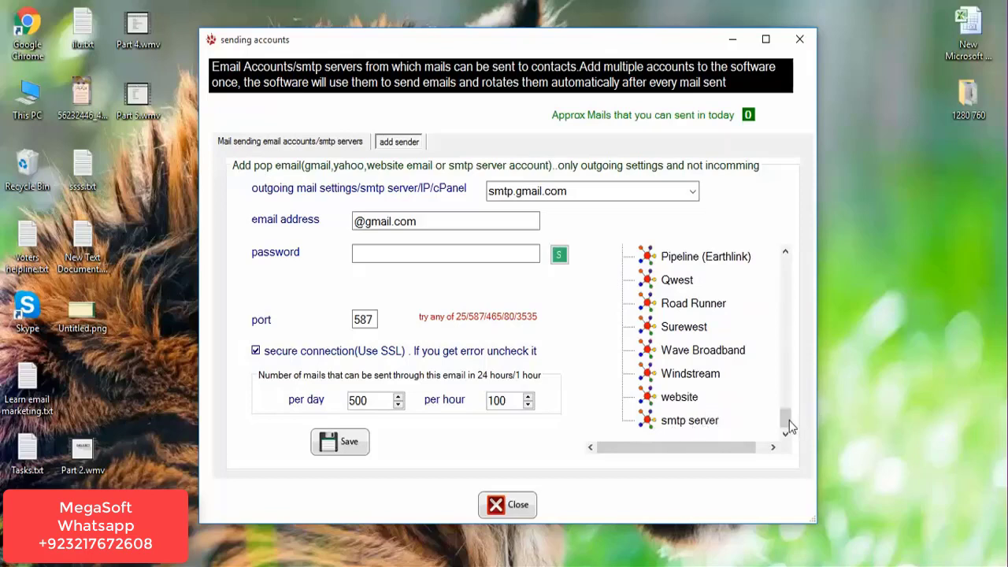
click(784, 377)
drag(782, 371, 775, 258)
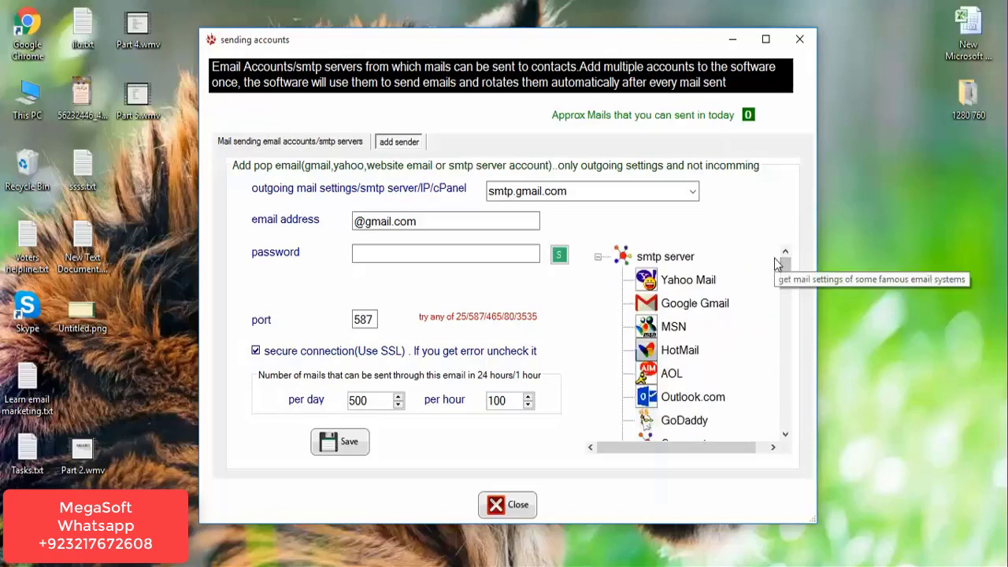
click(679, 306)
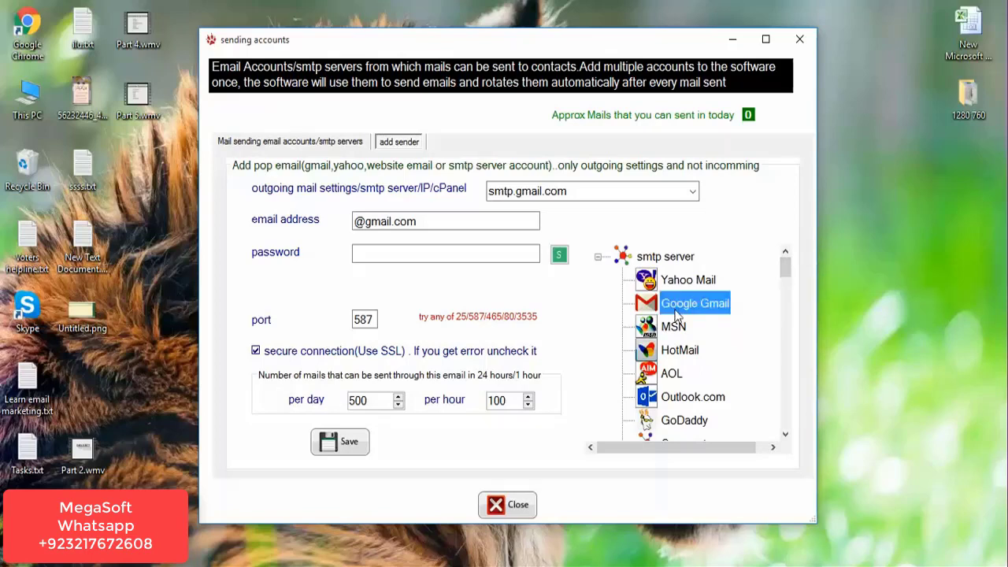
click(354, 221)
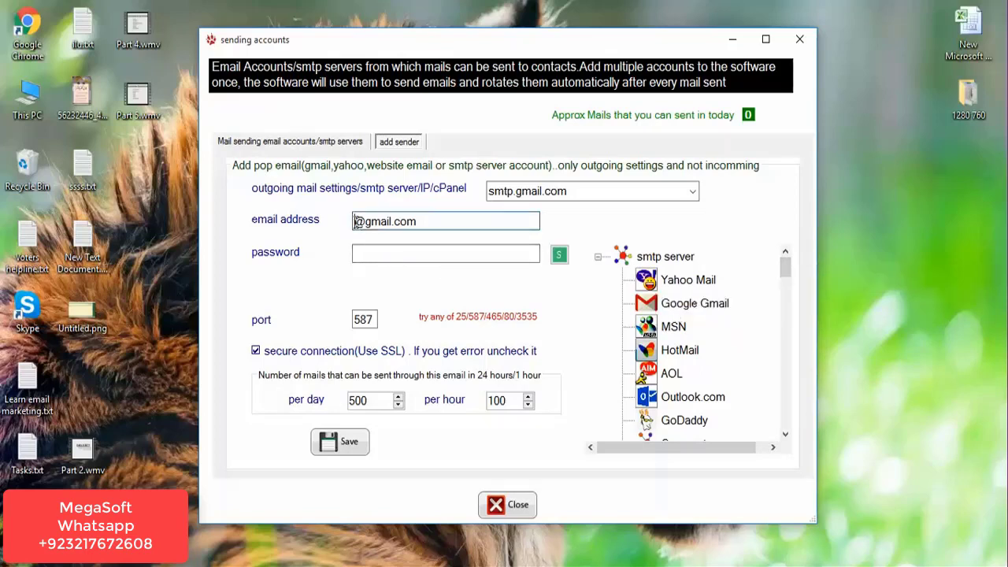
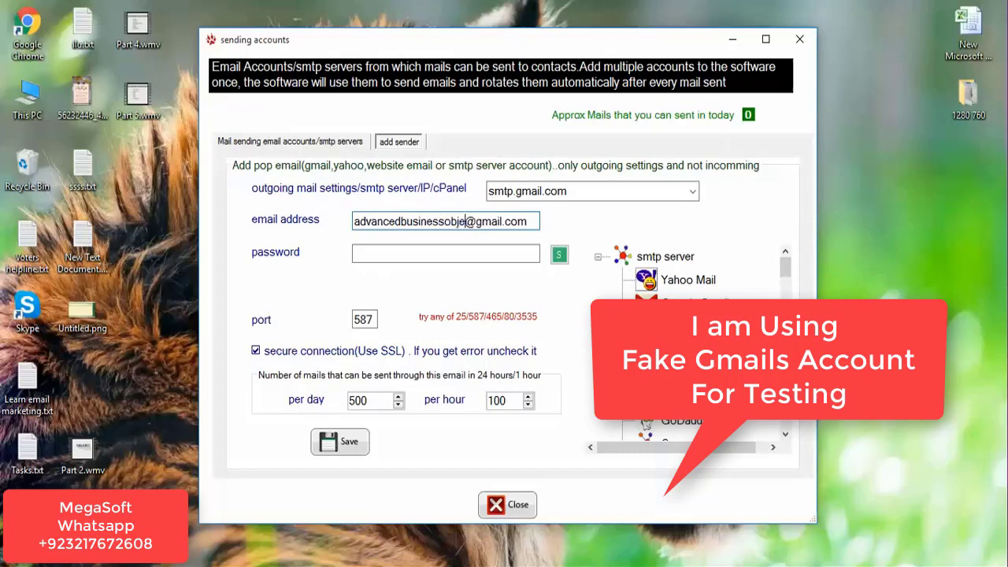
click(411, 250)
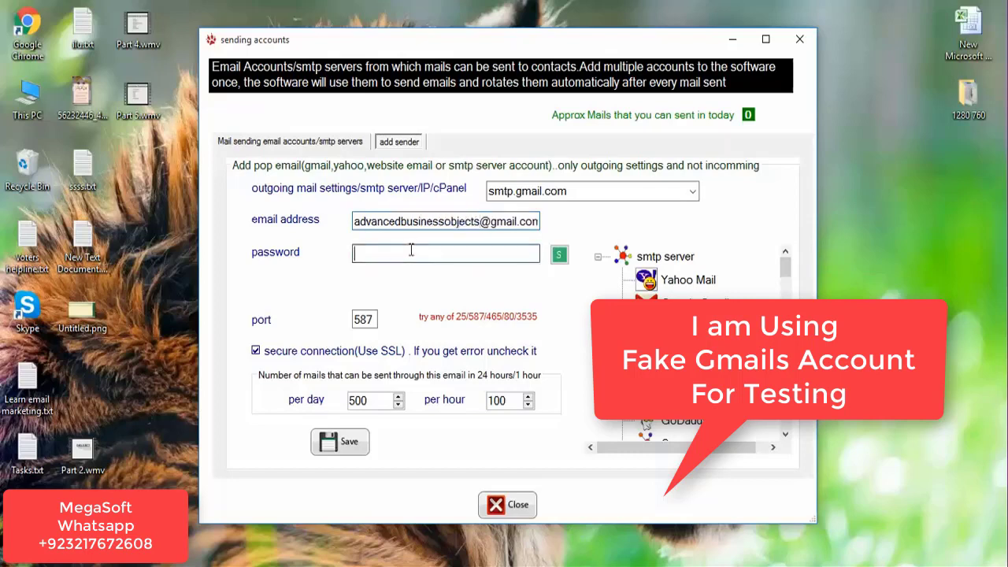
text(***)
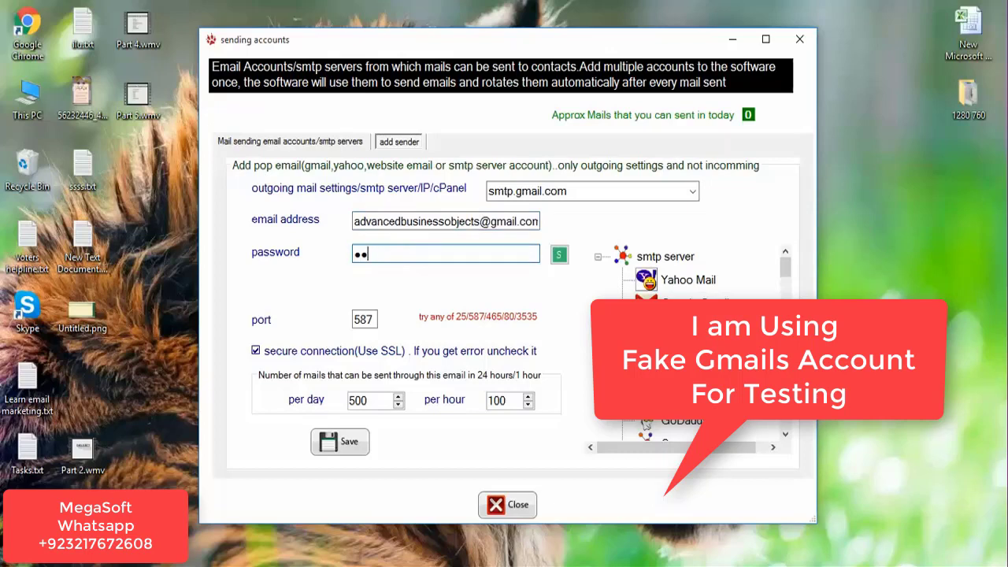
text(******)
click(339, 446)
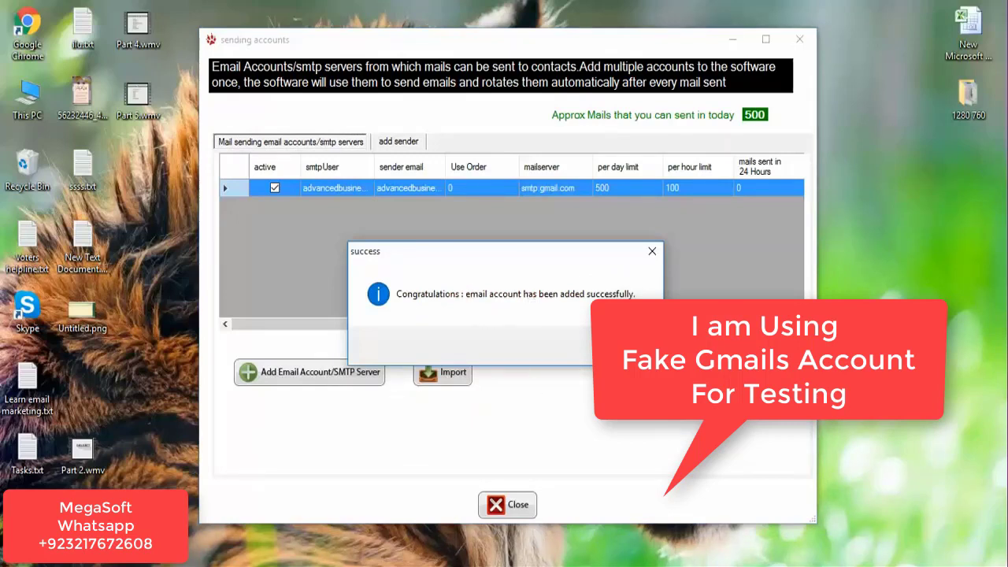
click(654, 249)
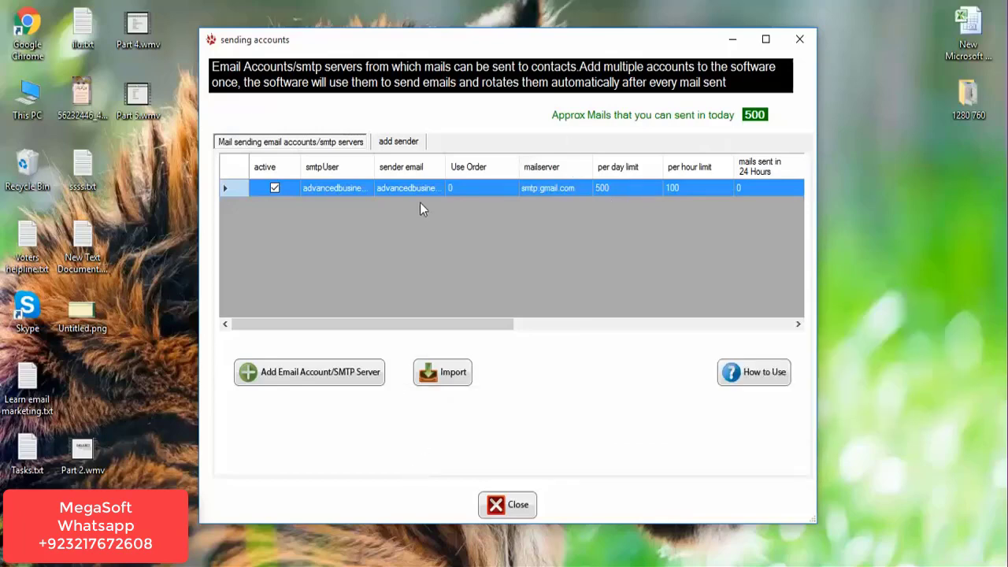
click(394, 141)
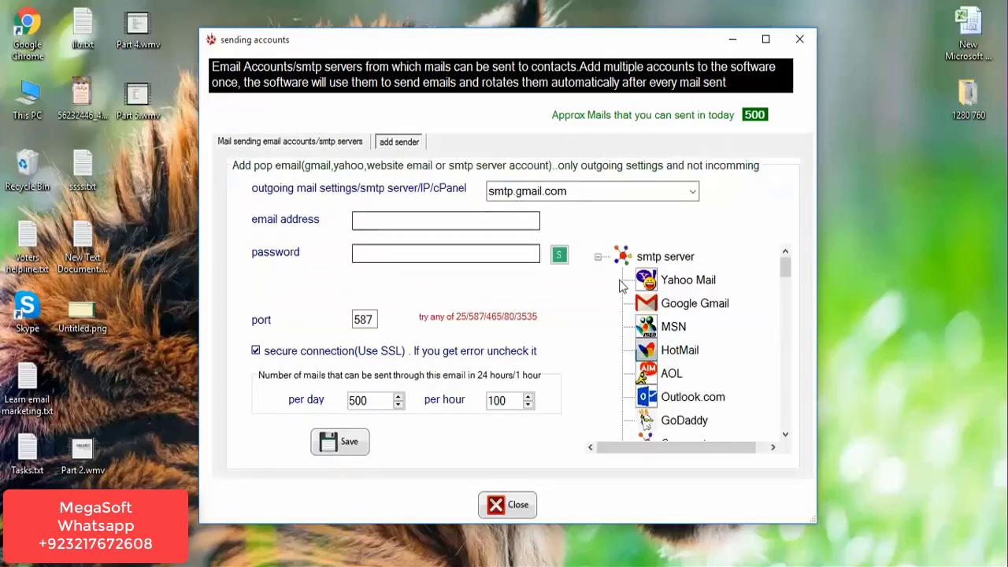
click(686, 306)
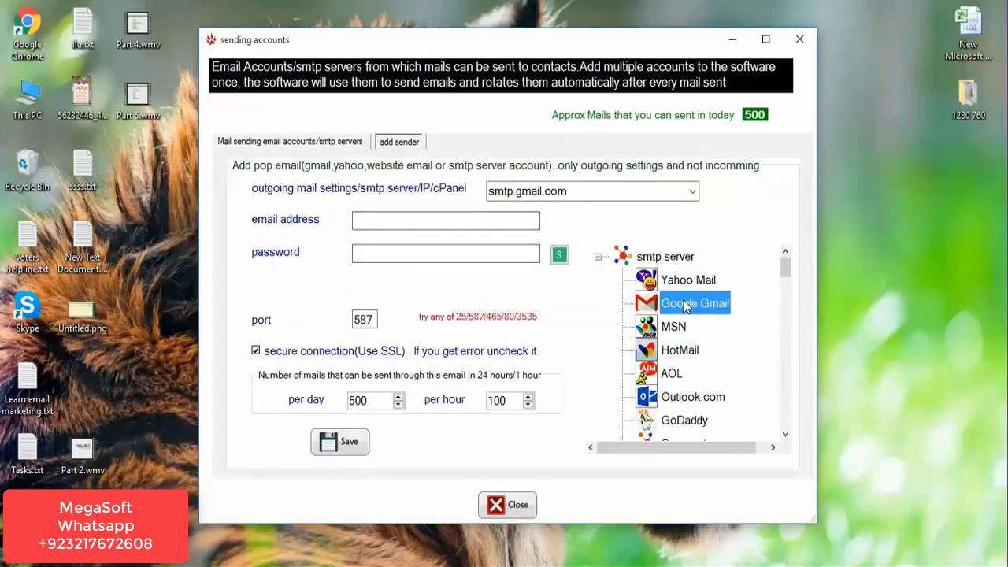
click(387, 223)
key(Tab)
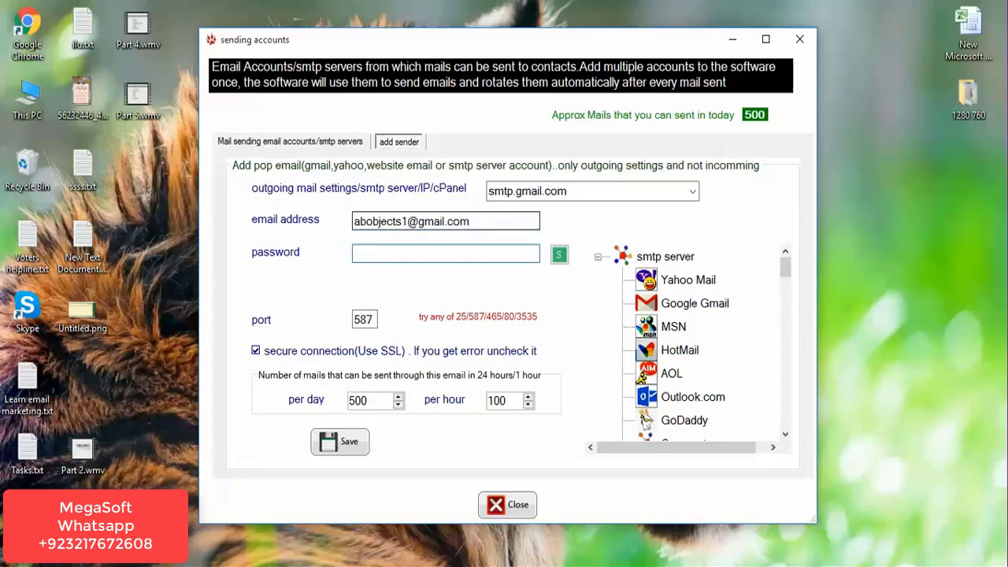
text(••••••••)
click(341, 443)
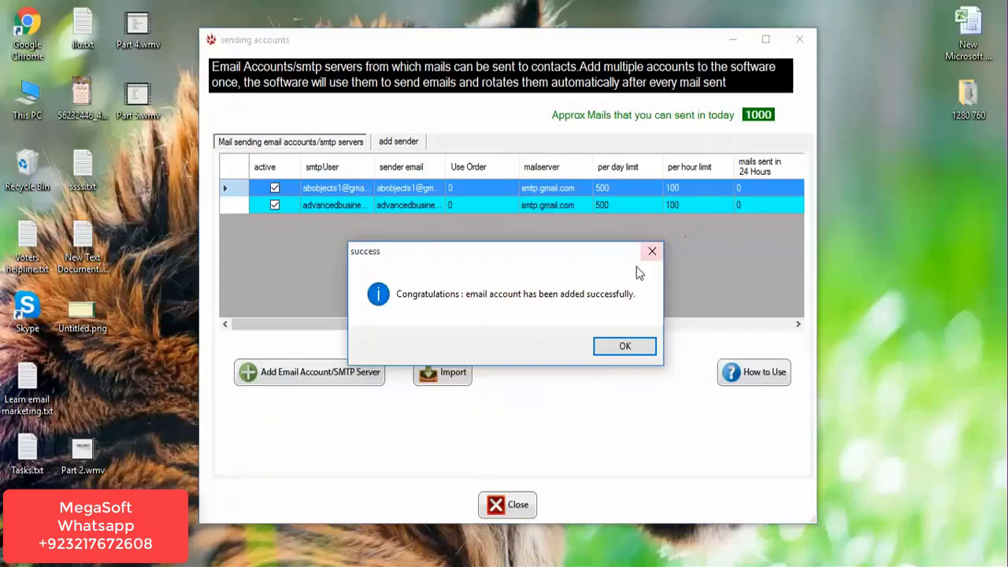
click(652, 251)
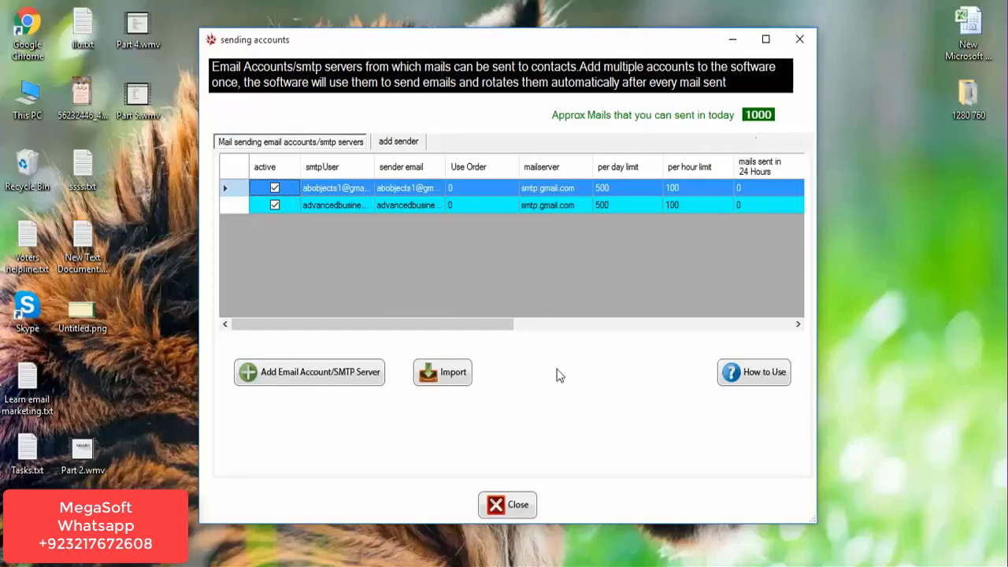
click(520, 507)
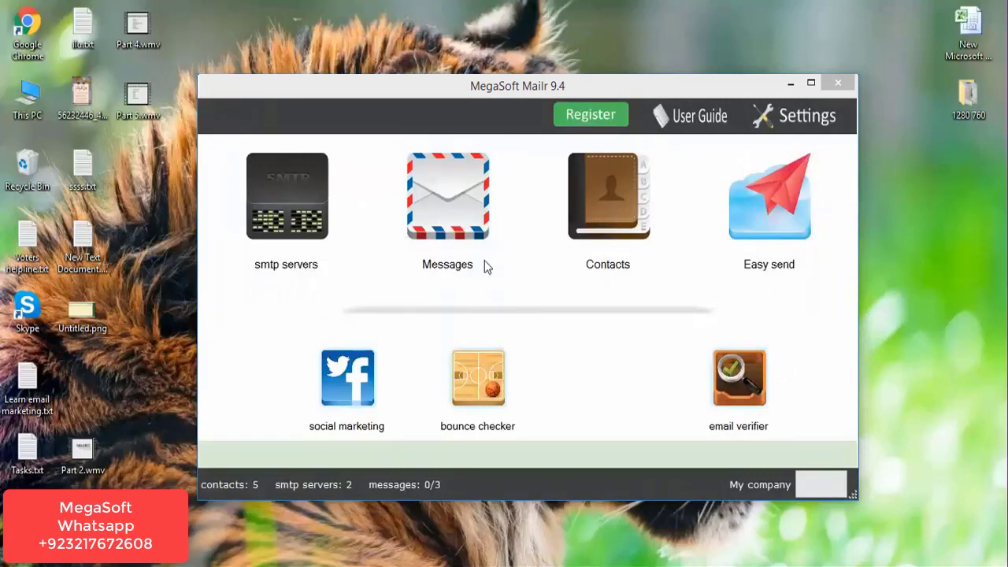
Bring up the Email messages window and reposition it up and to the right.
click(441, 266)
drag(376, 118, 432, 48)
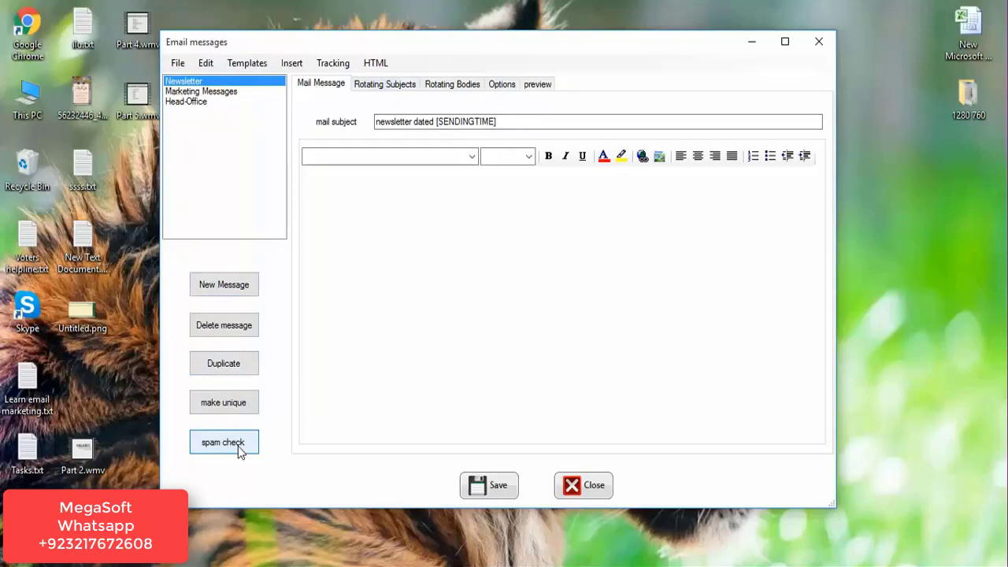
Look through the Marketing Messages, Head-Office and Newsletter messages, then create a new message.
click(201, 92)
click(193, 102)
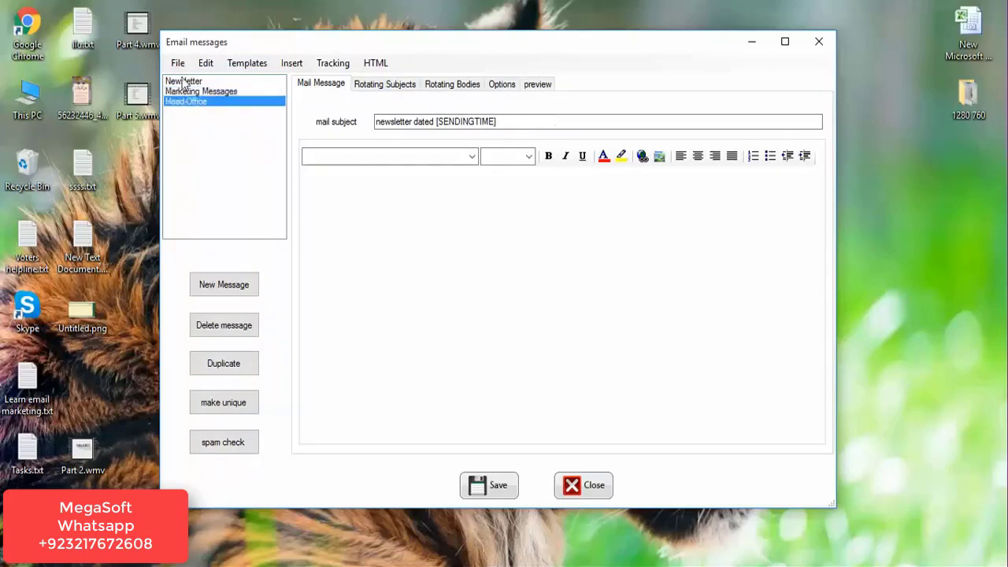
click(183, 82)
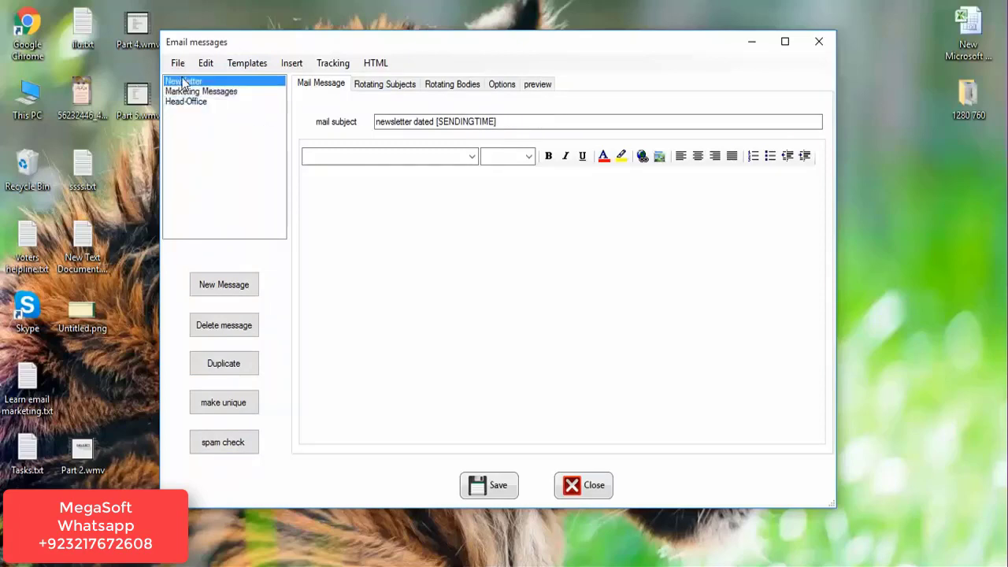
click(245, 290)
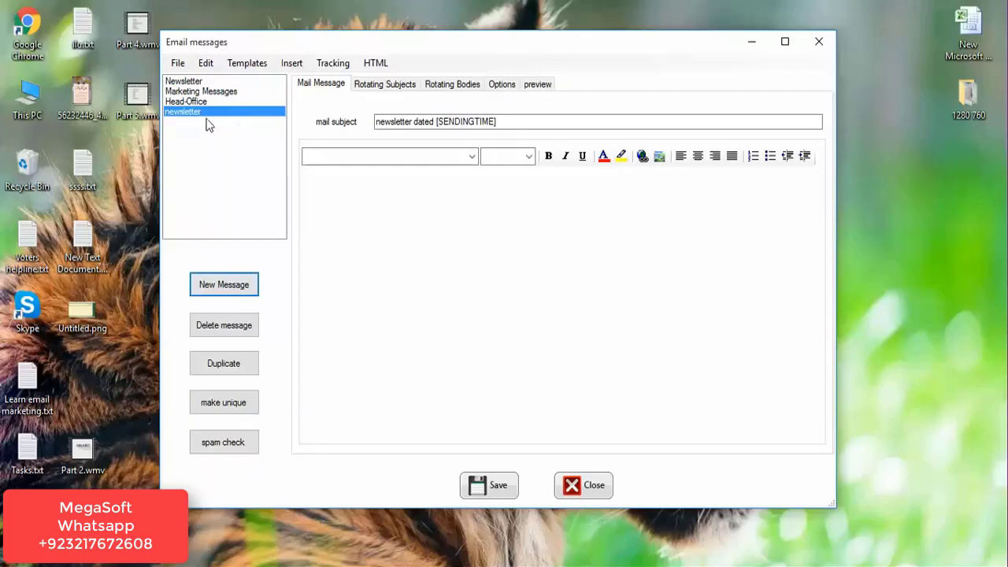
click(177, 115)
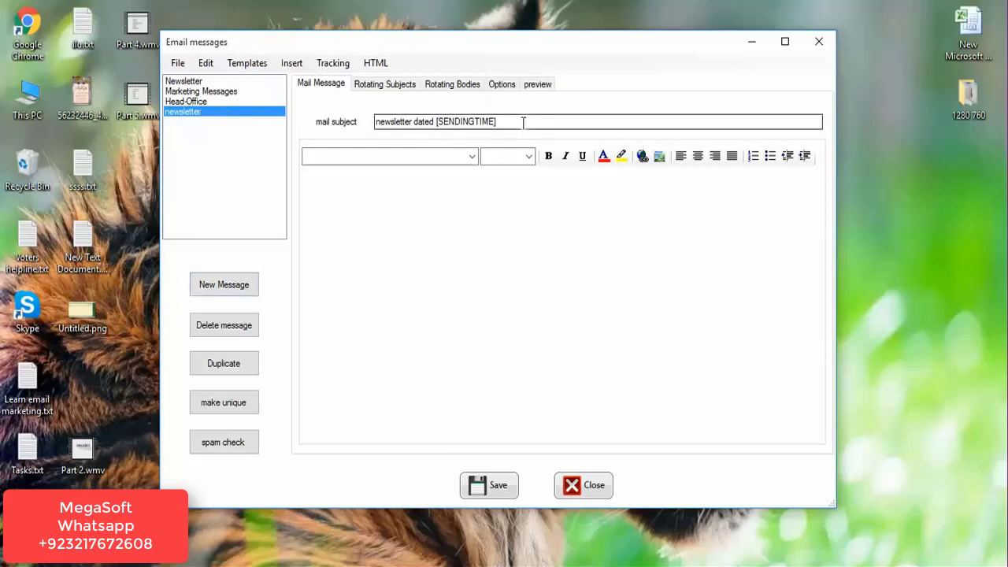
Change the new message's friendly name to 'Demo Messages' and save it.
click(508, 88)
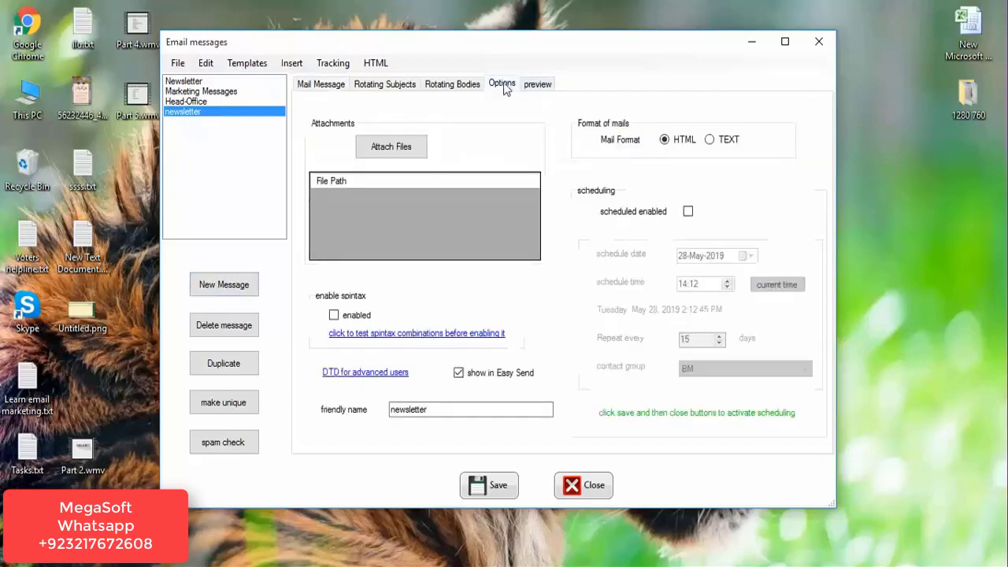
click(452, 410)
key(BackSpace)
key(BackSpace)
key(BackSpace)
key(BackSpace)
key(BackSpace)
key(BackSpace)
key(BackSpace)
key(BackSpace)
key(BackSpace)
key(BackSpace)
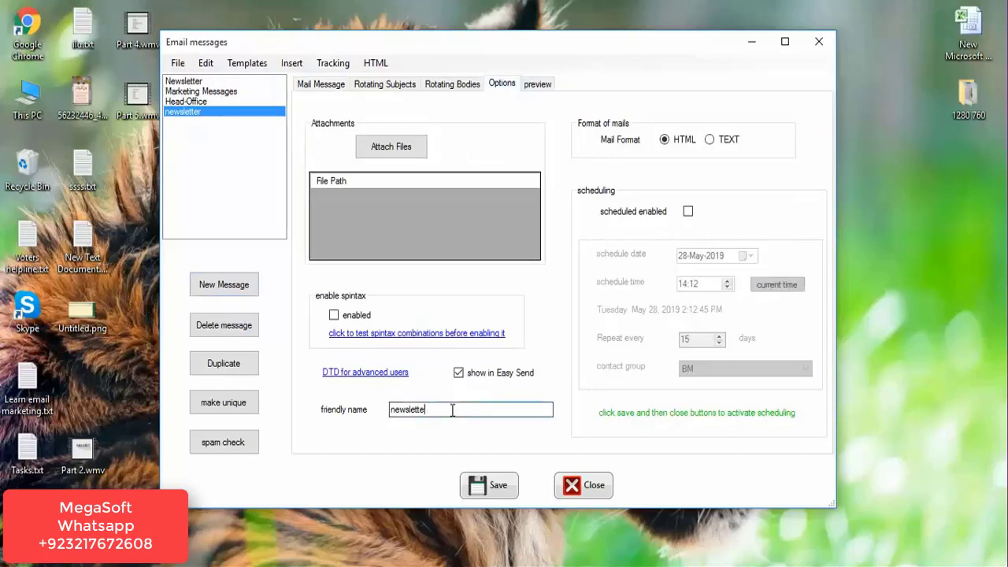
text(Messag)
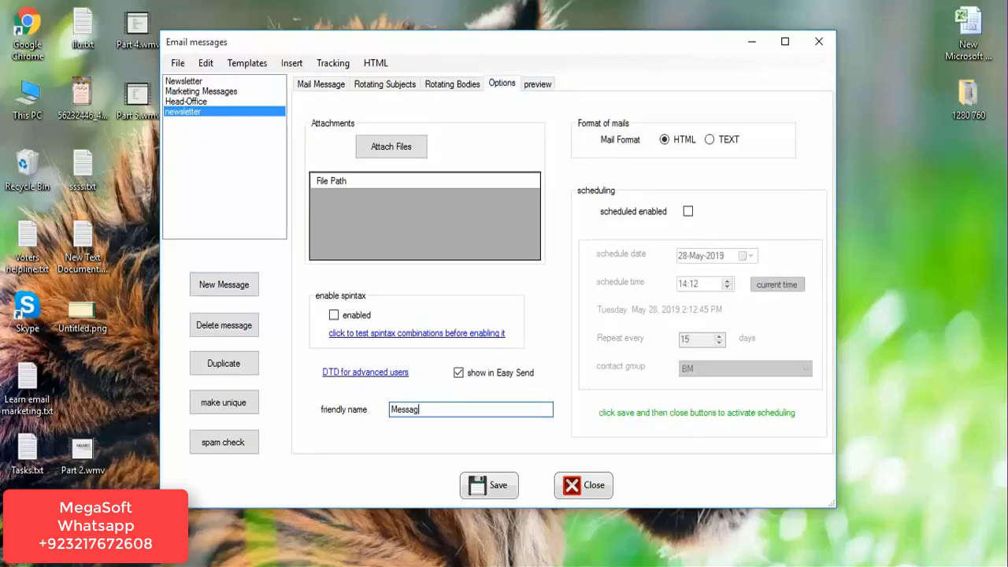
key(BackSpace)
key(BackSpace)
key(BackSpace)
key(BackSpace)
key(BackSpace)
key(BackSpace)
text(Demo Messages)
click(513, 492)
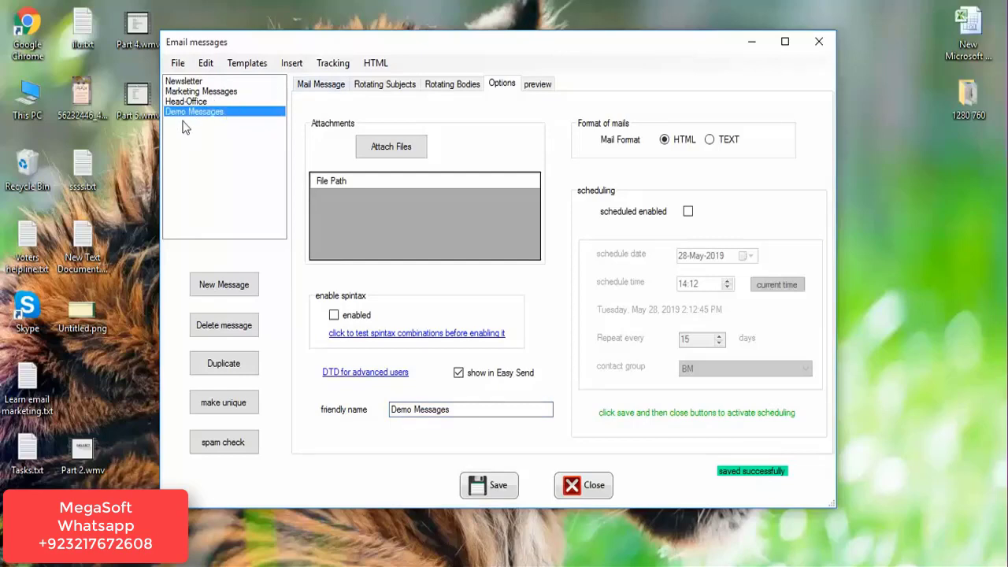
click(317, 85)
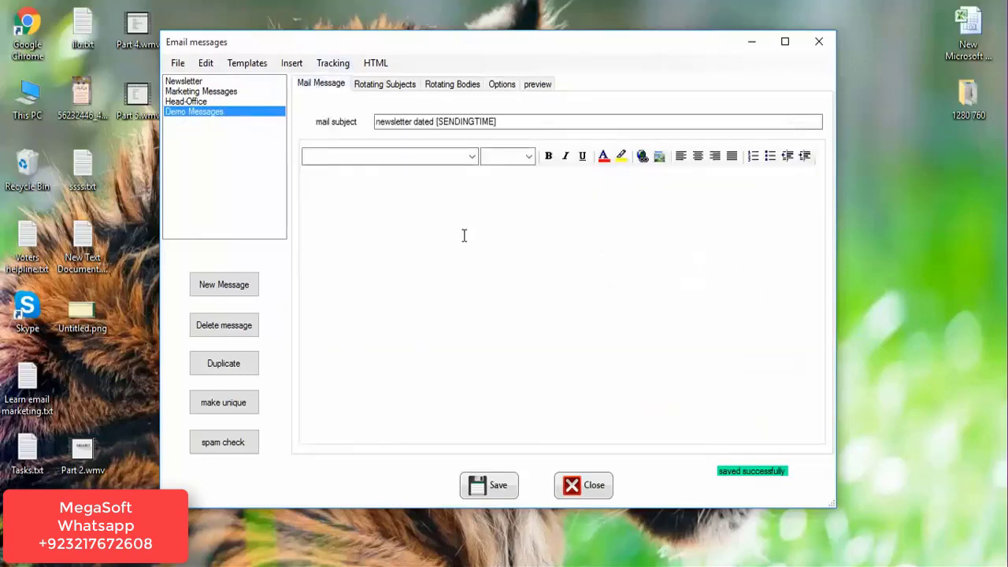
Write 'Dear Sir,', 'How was your experience with our software?' and 'Thanks' on separate lines.
text(Dear Sir,)
key(Return)
text(How was your experience with our softwar)
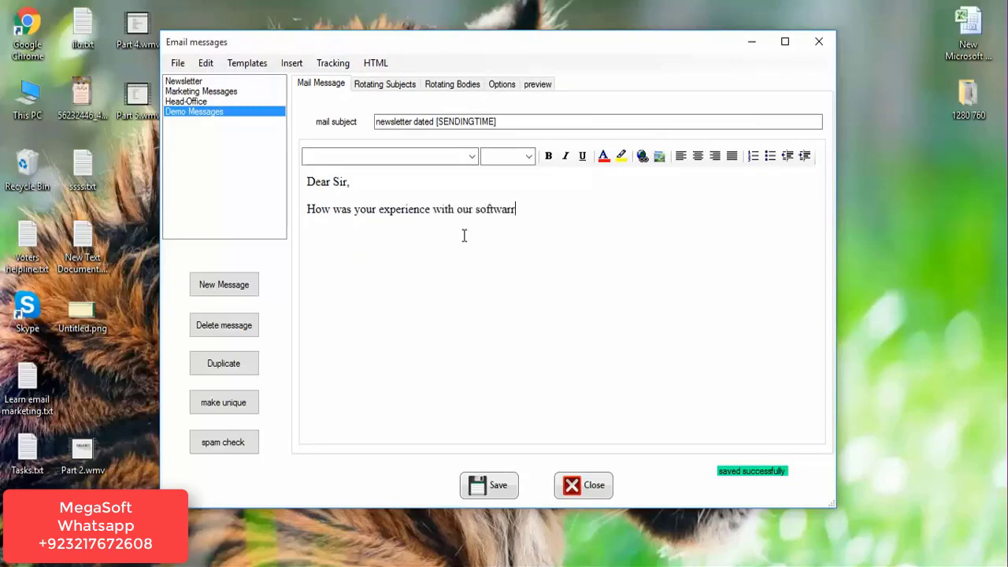
text(e)
text(?)
key(Return)
text(Thanks)
click(376, 64)
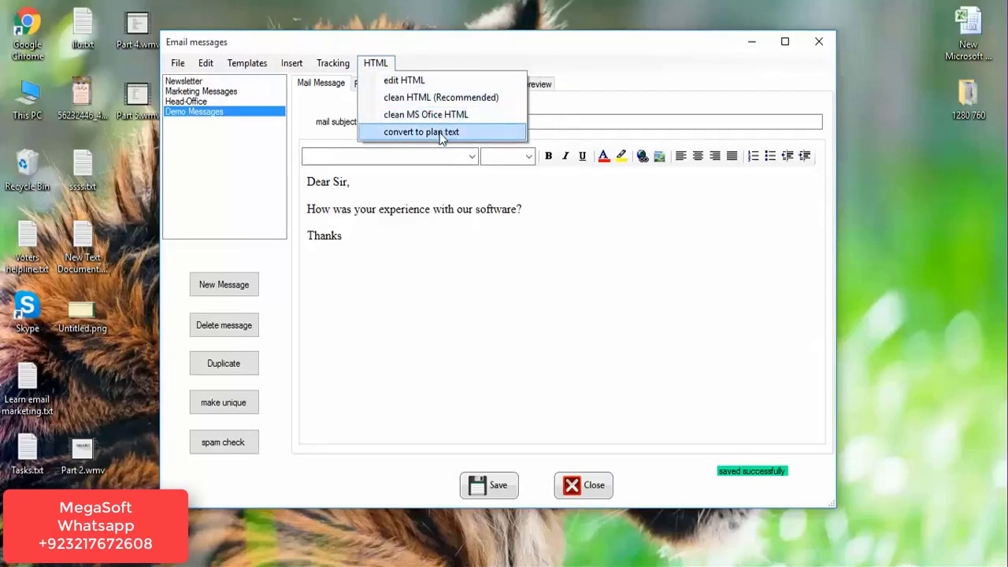
Replace the dated newsletter subject with 'Customers Feedback' and add blank lines below Thanks.
click(354, 281)
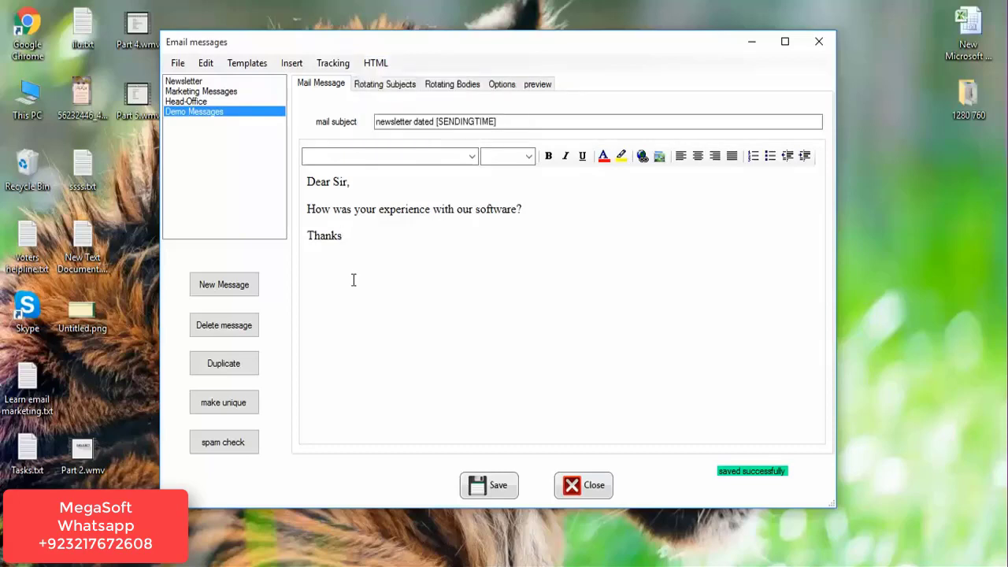
double_click(438, 120)
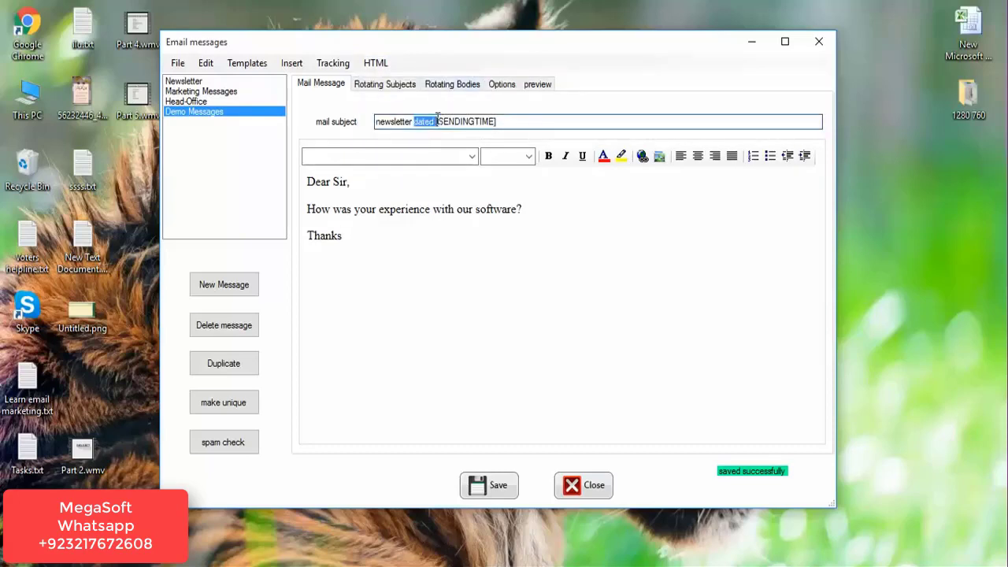
click(520, 119)
key(BackSpace)
key(BackSpace)
key(BackSpace)
key(BackSpace)
key(BackSpace)
key(BackSpace)
key(BackSpace)
key(BackSpace)
key(BackSpace)
key(BackSpace)
key(BackSpace)
key(BackSpace)
key(BackSpace)
key(BackSpace)
key(BackSpace)
key(BackSpace)
key(BackSpace)
key(BackSpace)
key(BackSpace)
key(BackSpace)
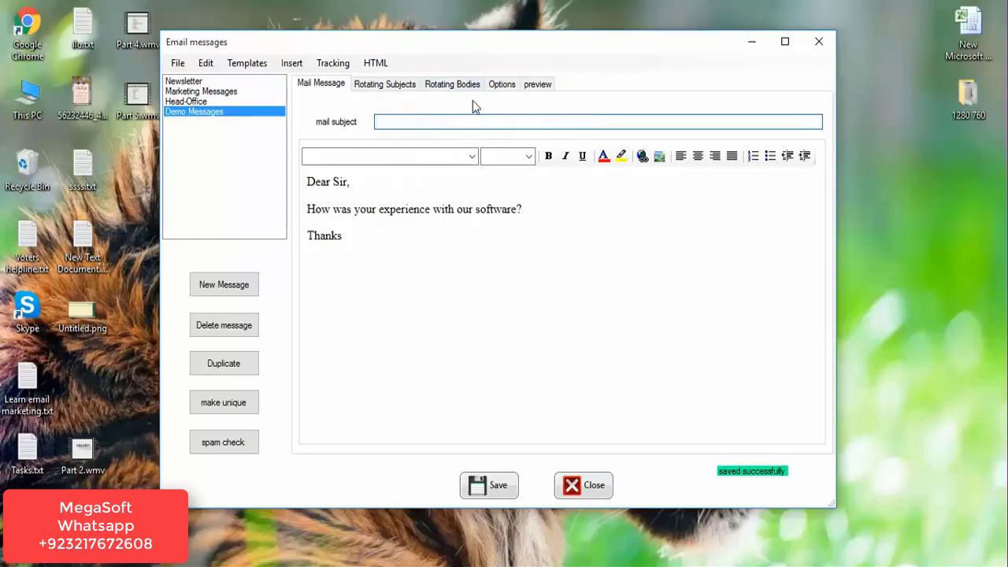
text(Customers Feedback)
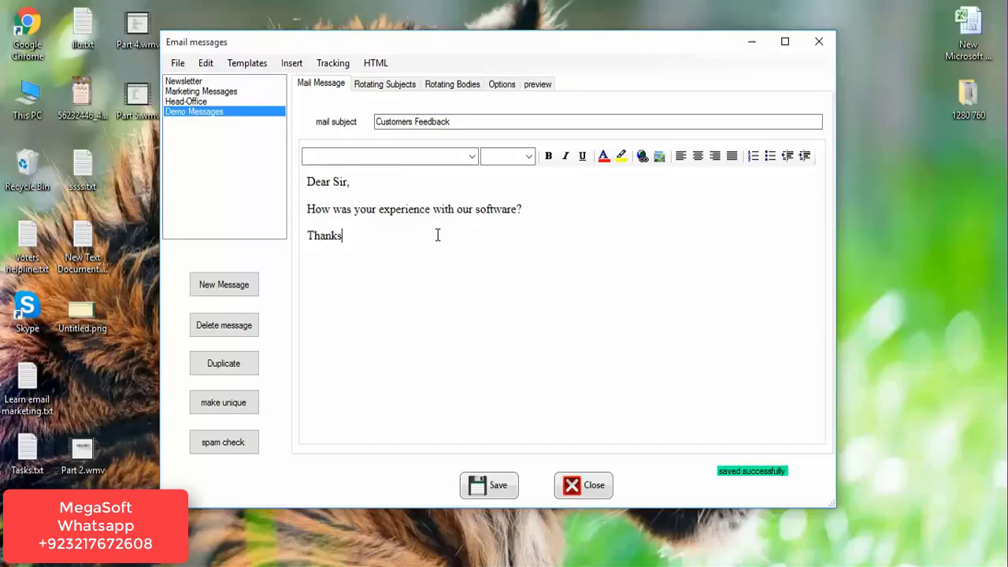
key(Return)
key(Return)
click(334, 274)
click(246, 66)
Preview the classic, descent and naval designs in the template gallery.
click(270, 81)
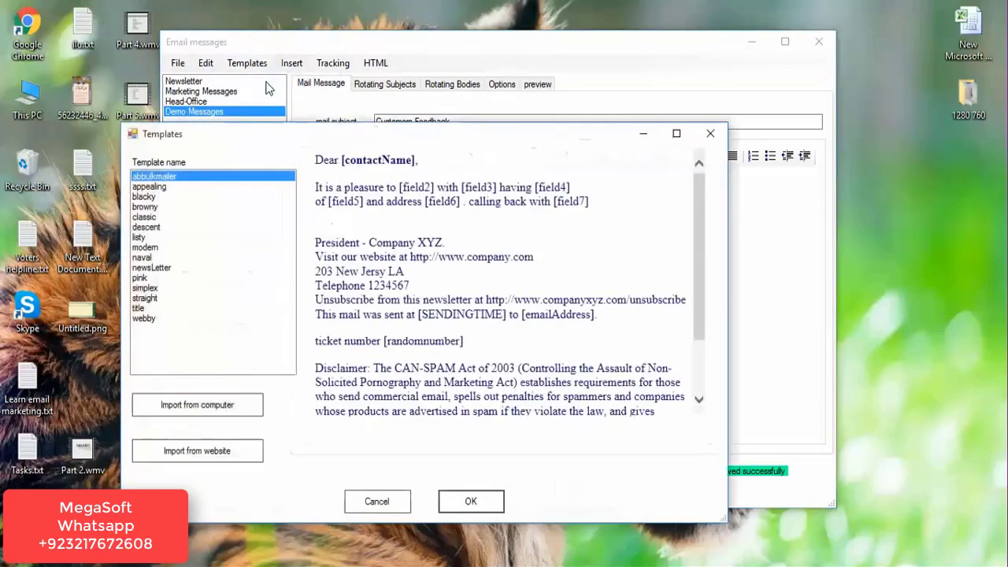
drag(454, 135, 557, 66)
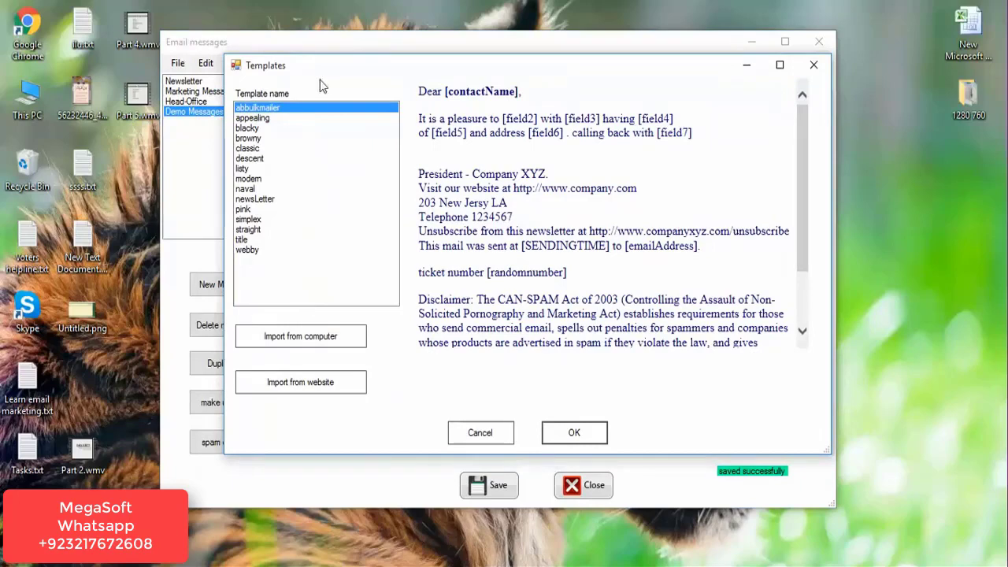
click(261, 149)
click(255, 159)
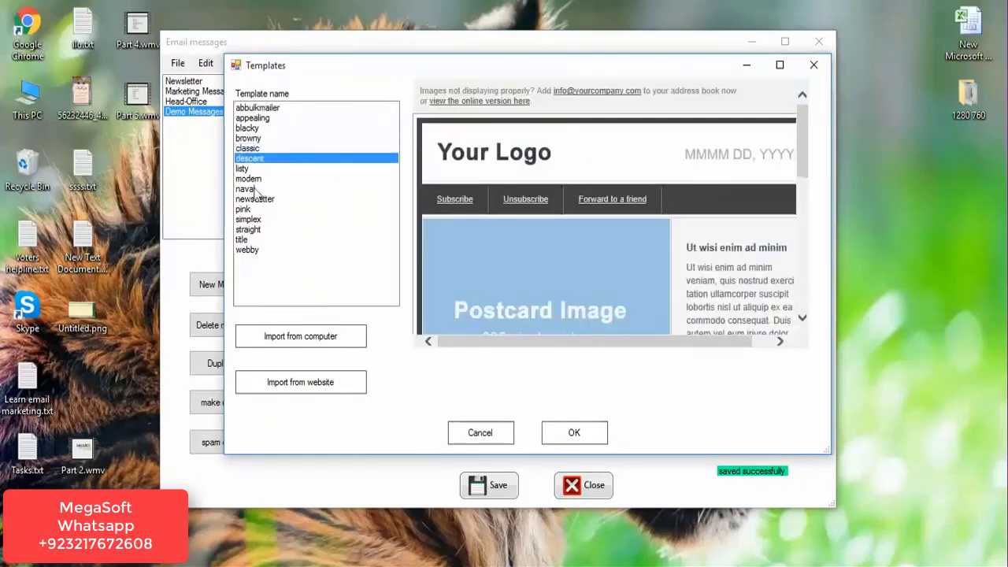
click(251, 189)
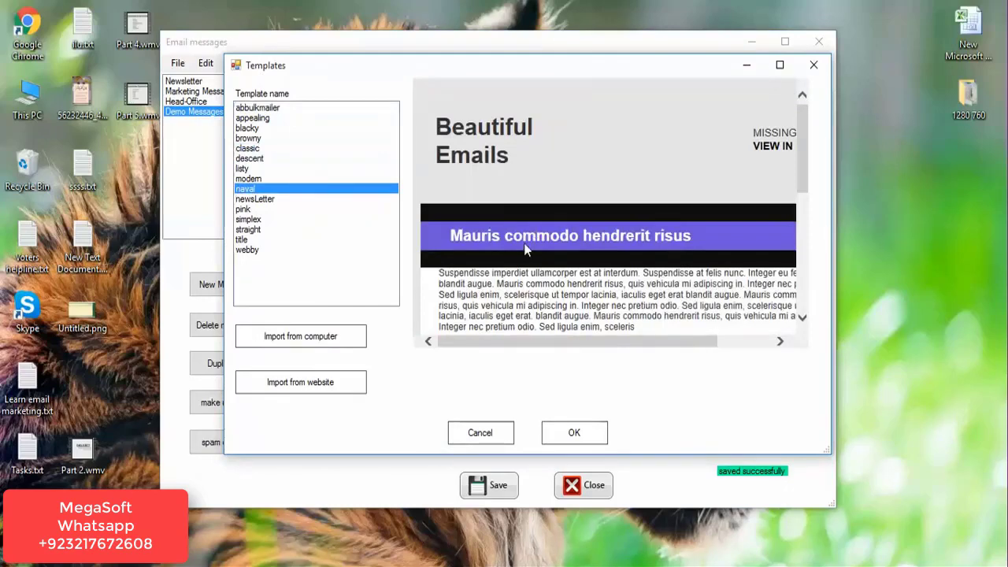
Load the naval 'Beautiful Emails' template into the message body.
click(574, 432)
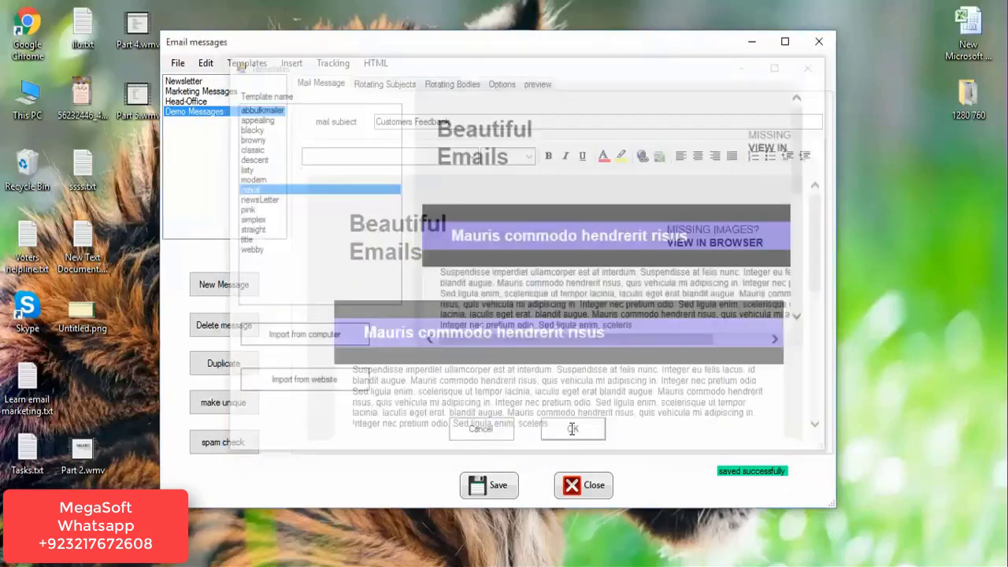
mouse_move(817, 250)
mouse_down()
mouse_move(821, 344)
mouse_move(808, 232)
mouse_up()
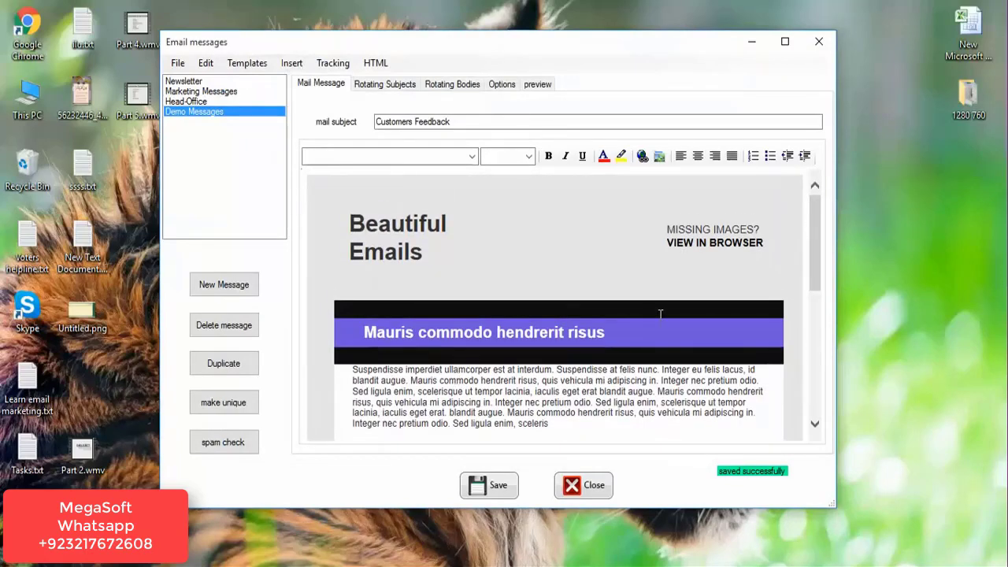
Replace the first purple heading text with 'Hello...' followed by a new line.
click(635, 337)
key(BackSpace)
key(BackSpace)
key(BackSpace)
key(BackSpace)
key(BackSpace)
key(BackSpace)
key(BackSpace)
key(BackSpace)
key(BackSpace)
key(BackSpace)
key(BackSpace)
key(BackSpace)
key(BackSpace)
key(BackSpace)
key(BackSpace)
key(BackSpace)
key(BackSpace)
key(BackSpace)
key(BackSpace)
key(BackSpace)
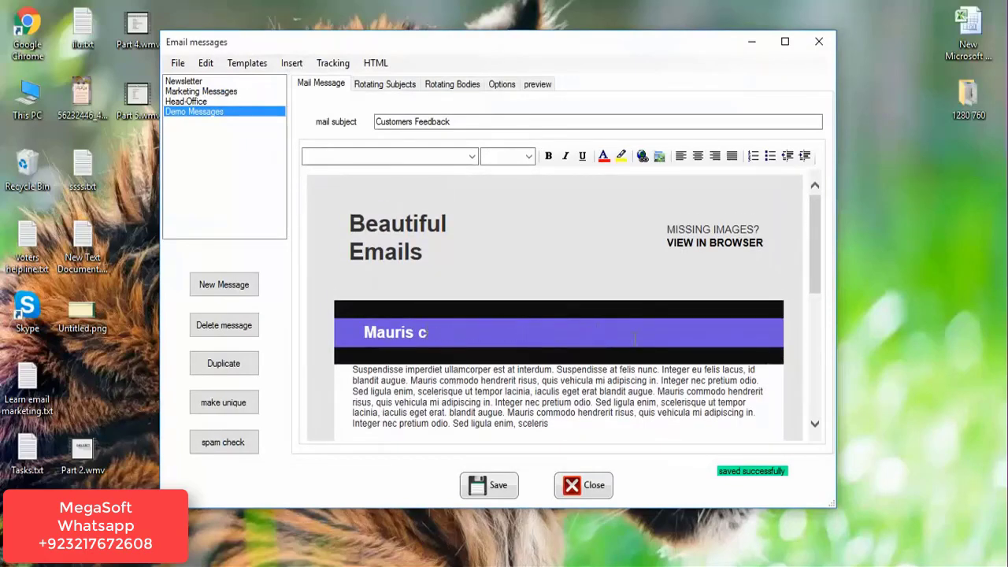
text(Hello)
mouse_move(817, 251)
mouse_down()
mouse_move(822, 401)
mouse_move(817, 242)
mouse_up()
text(...)
key(Return)
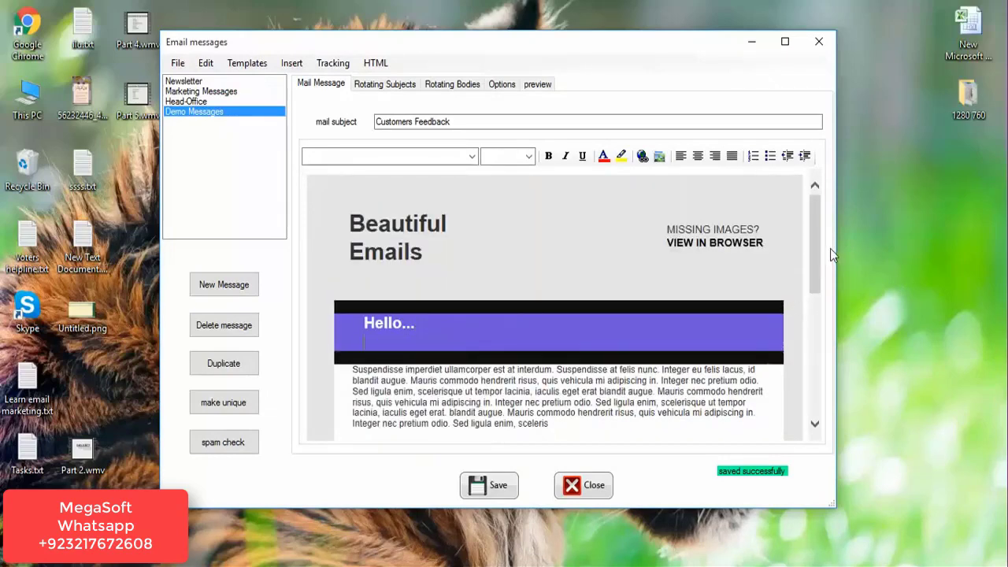
Delete the 'be square, unsubscribe' footer line.
drag(817, 245, 823, 382)
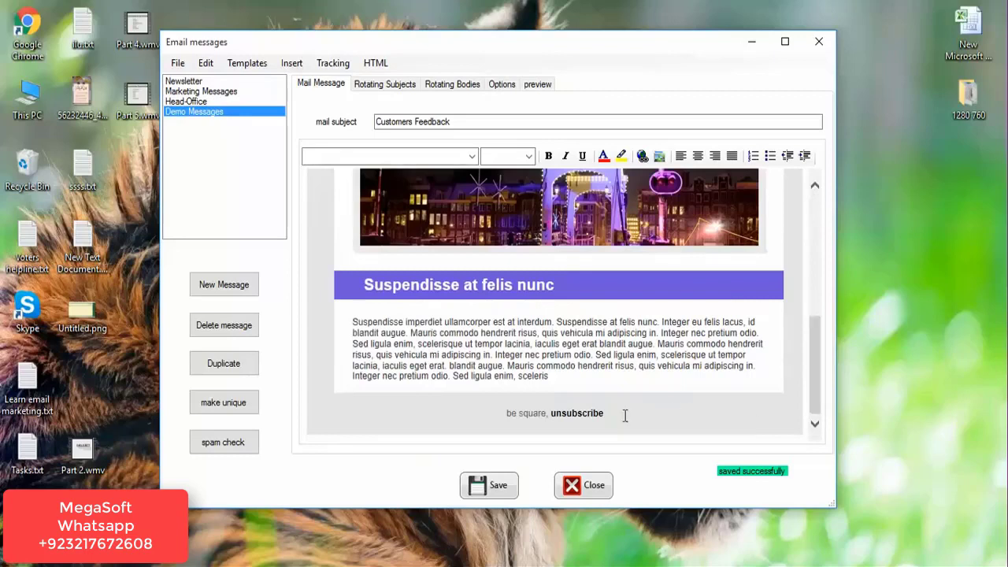
key(BackSpace)
key(BackSpace)
key(BackSpace)
key(BackSpace)
key(BackSpace)
key(BackSpace)
key(BackSpace)
key(BackSpace)
key(BackSpace)
key(BackSpace)
key(BackSpace)
key(BackSpace)
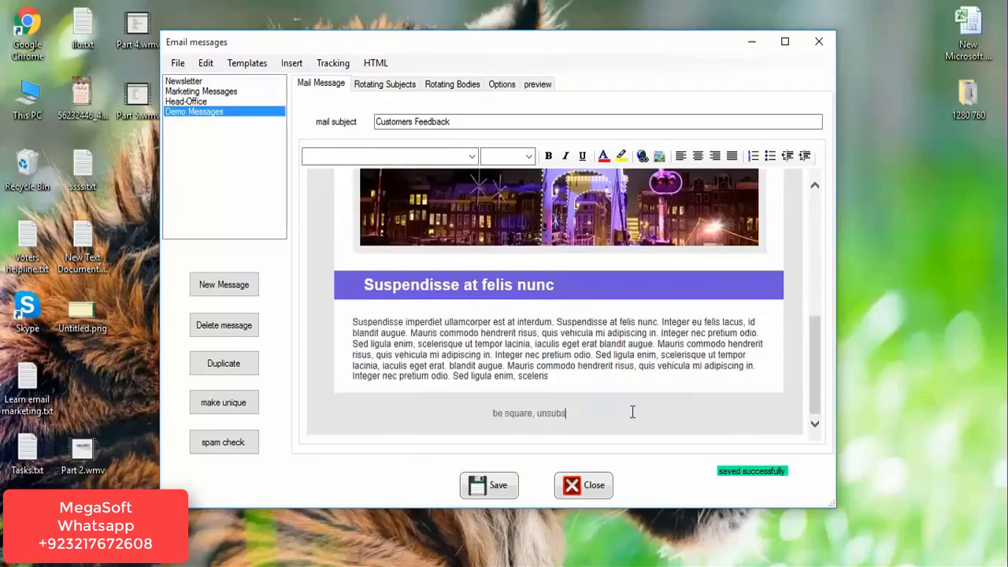
key(BackSpace)
key(BackSpace)
key(BackSpace)
key(BackSpace)
key(BackSpace)
key(BackSpace)
key(BackSpace)
key(BackSpace)
key(BackSpace)
key(BackSpace)
key(BackSpace)
key(BackSpace)
key(BackSpace)
key(BackSpace)
key(BackSpace)
key(BackSpace)
key(BackSpace)
key(BackSpace)
key(BackSpace)
key(BackSpace)
key(BackSpace)
key(BackSpace)
key(BackSpace)
key(BackSpace)
key(BackSpace)
key(BackSpace)
key(BackSpace)
key(BackSpace)
key(BackSpace)
key(BackSpace)
key(Return)
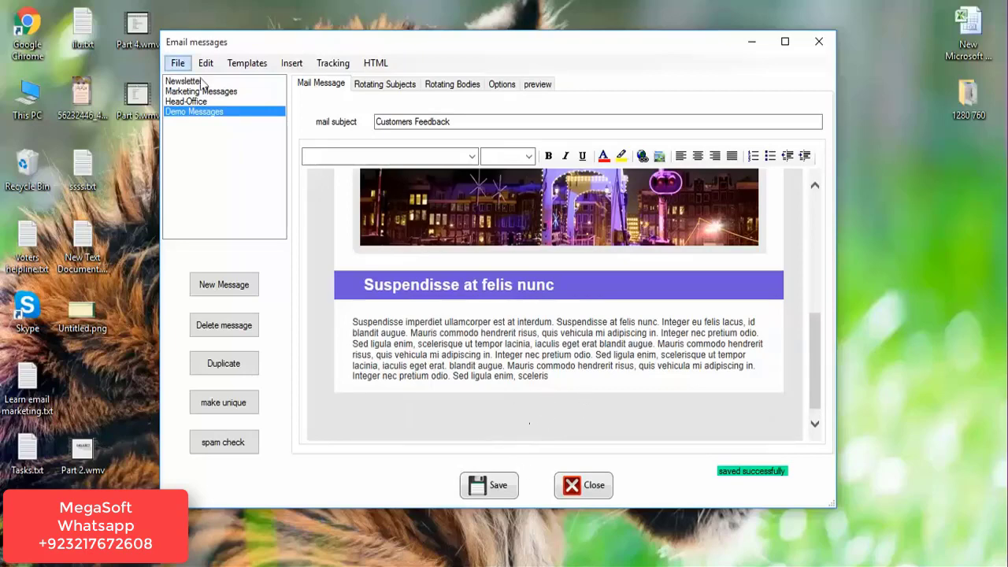
Insert the abBulkMailer.jpg screenshot image into the message body.
click(298, 62)
click(402, 129)
click(291, 63)
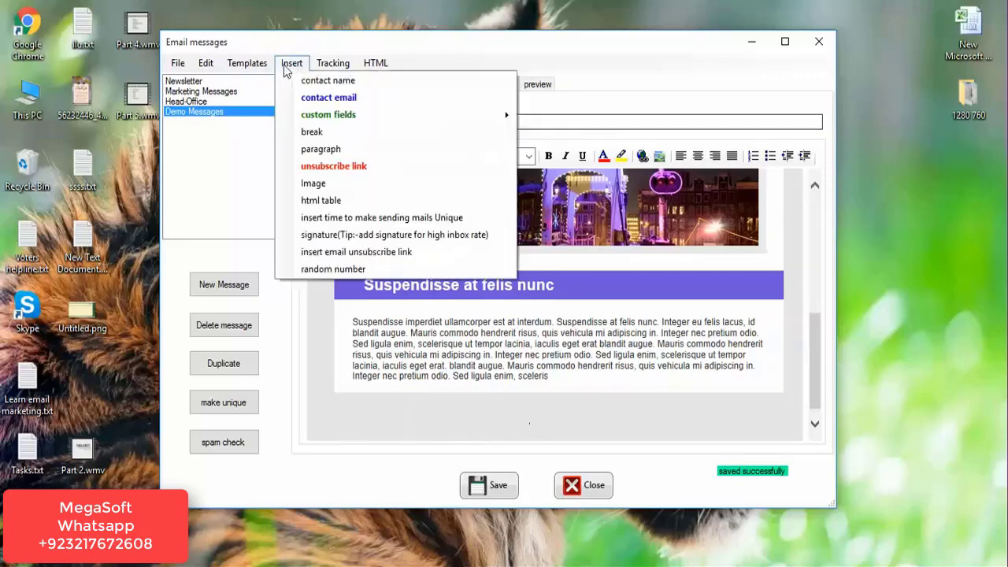
click(329, 186)
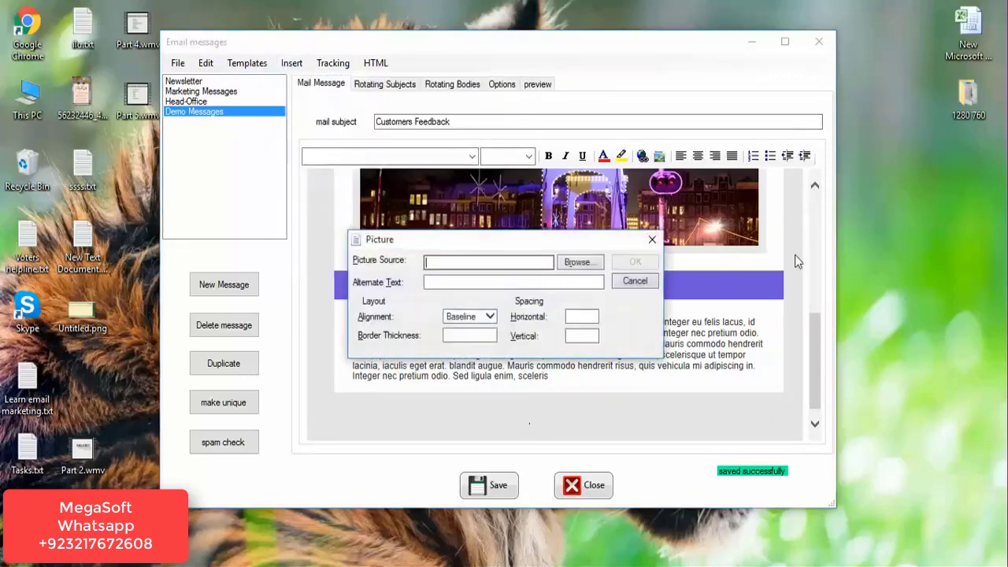
click(570, 268)
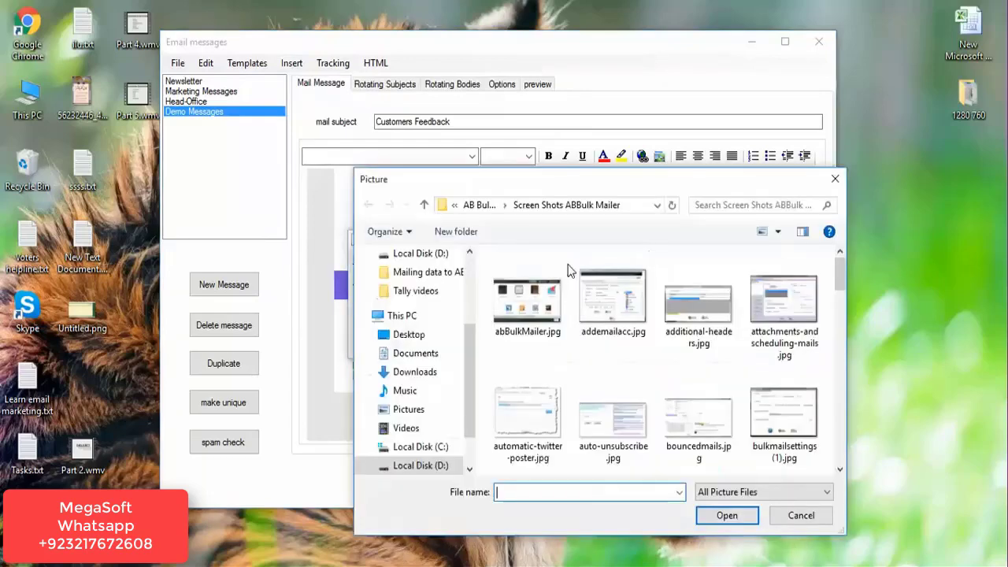
click(518, 301)
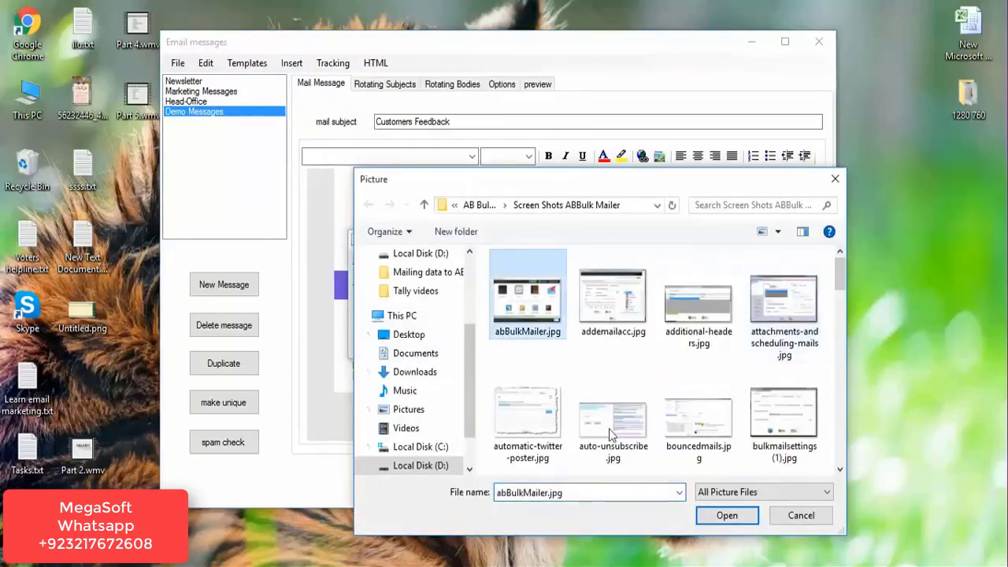
click(727, 515)
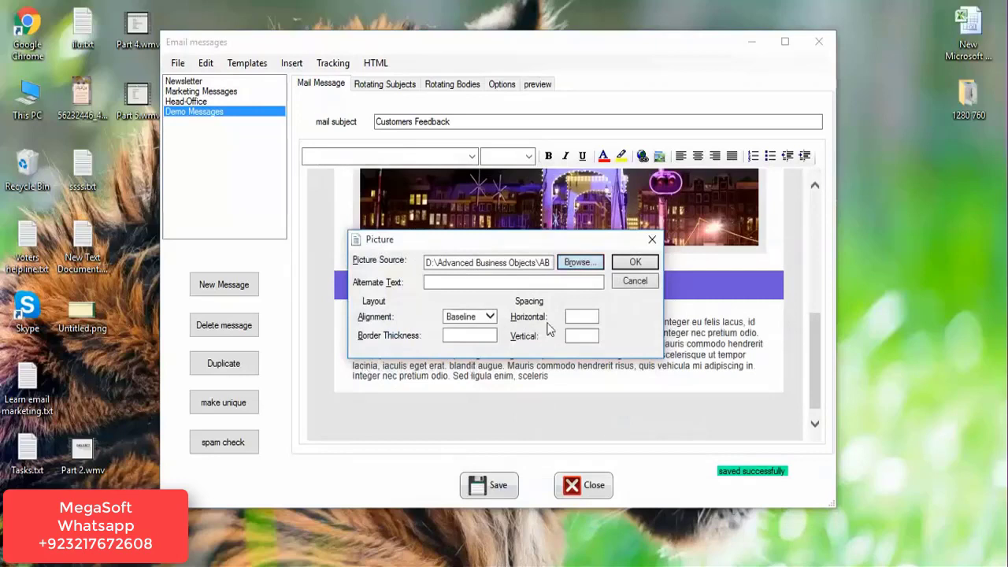
click(635, 262)
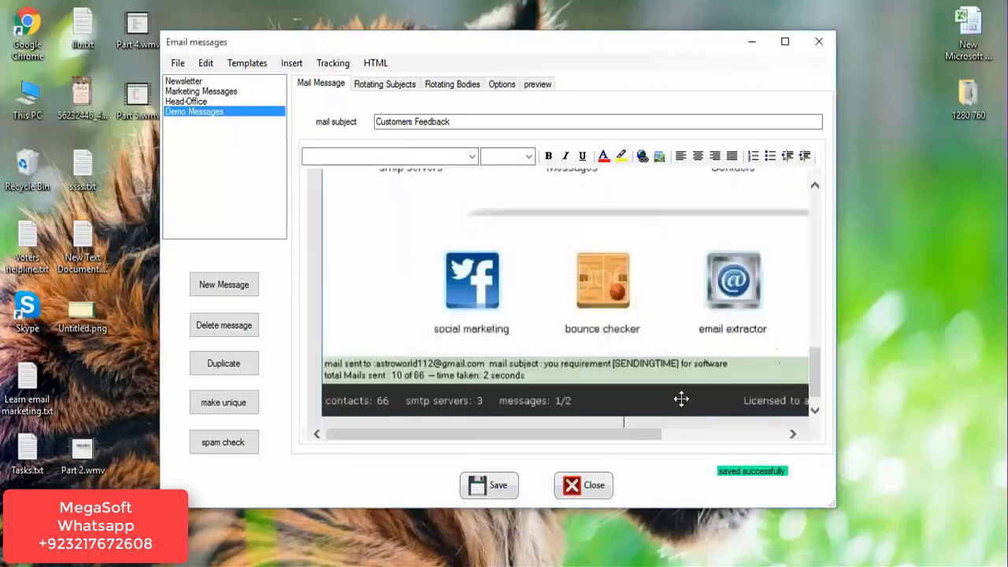
Resize the inserted screenshot back to normal proportions after it got squashed.
click(360, 385)
drag(319, 419, 651, 235)
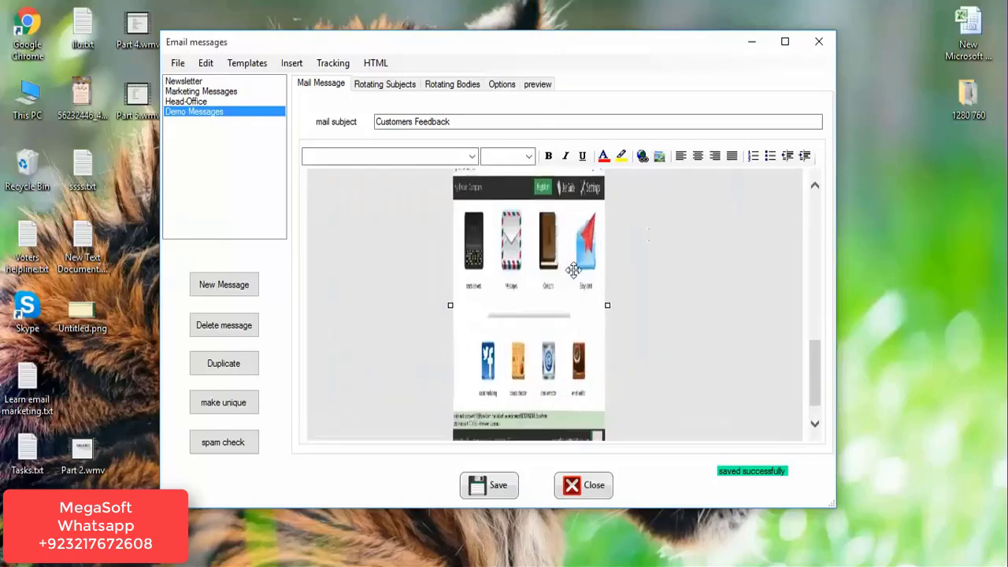
scroll(820, 370, down, 1)
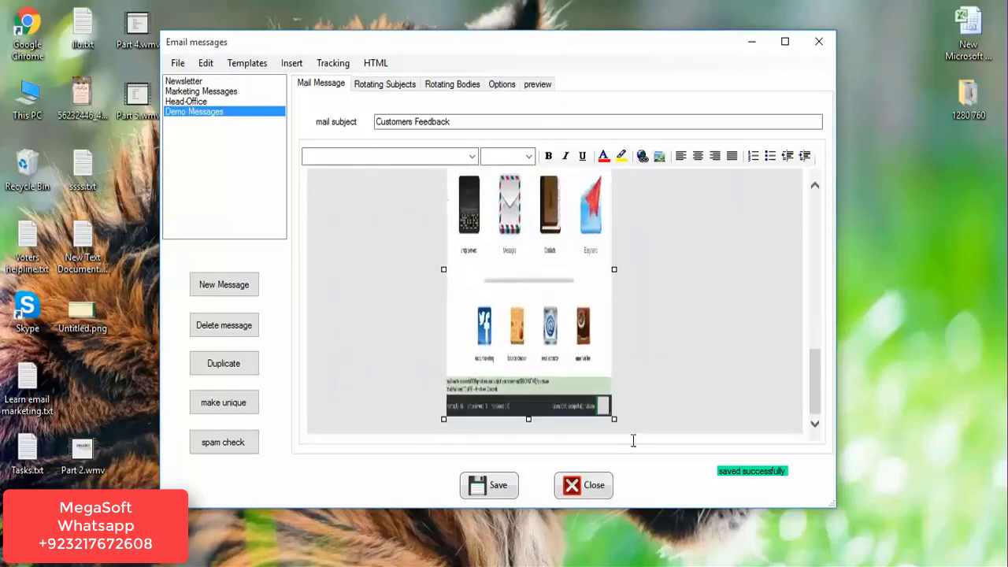
drag(531, 418, 532, 240)
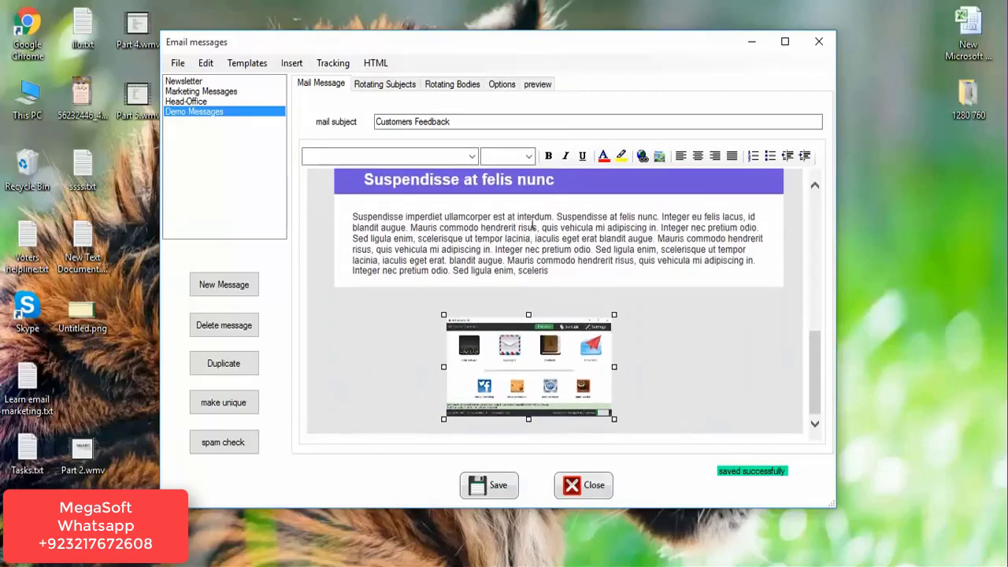
click(368, 372)
click(599, 339)
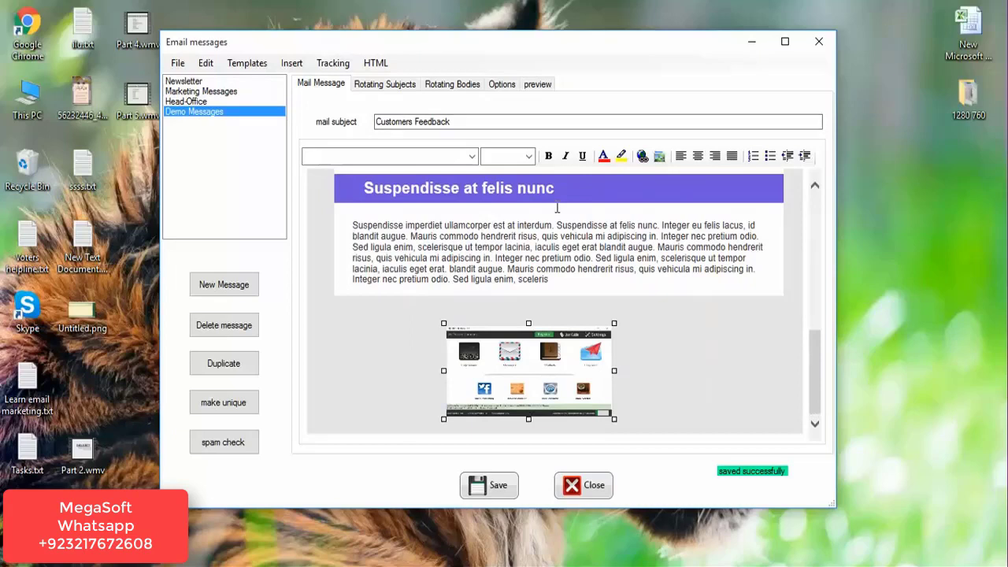
Left-align the screenshot picture and the new blank line beneath it.
click(291, 63)
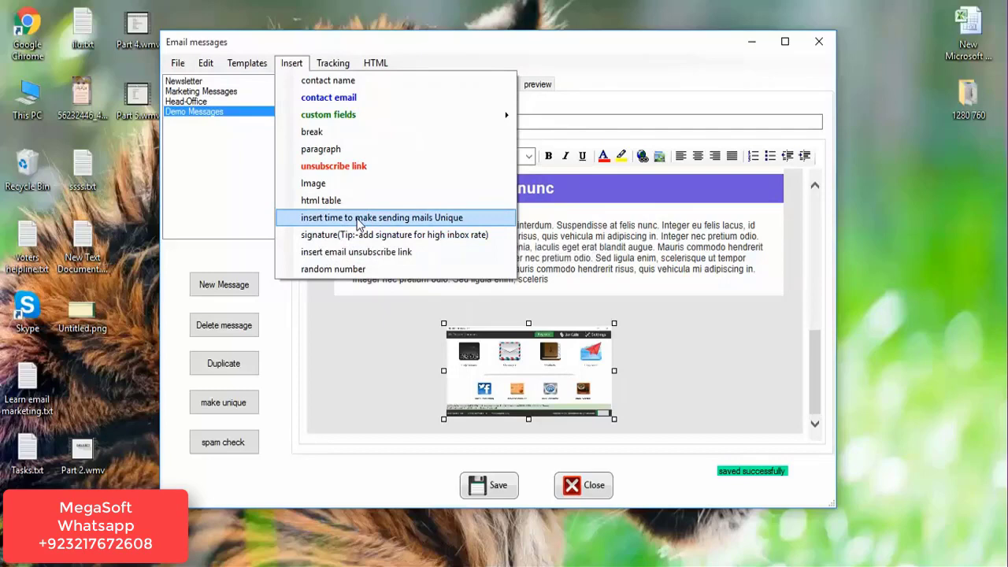
click(885, 355)
click(729, 371)
key(Return)
key(Return)
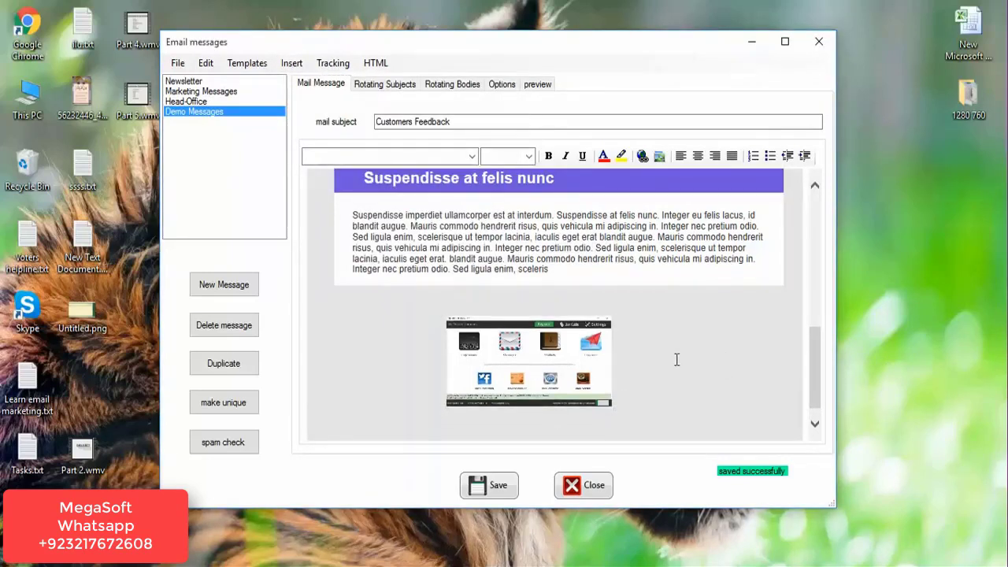
click(681, 156)
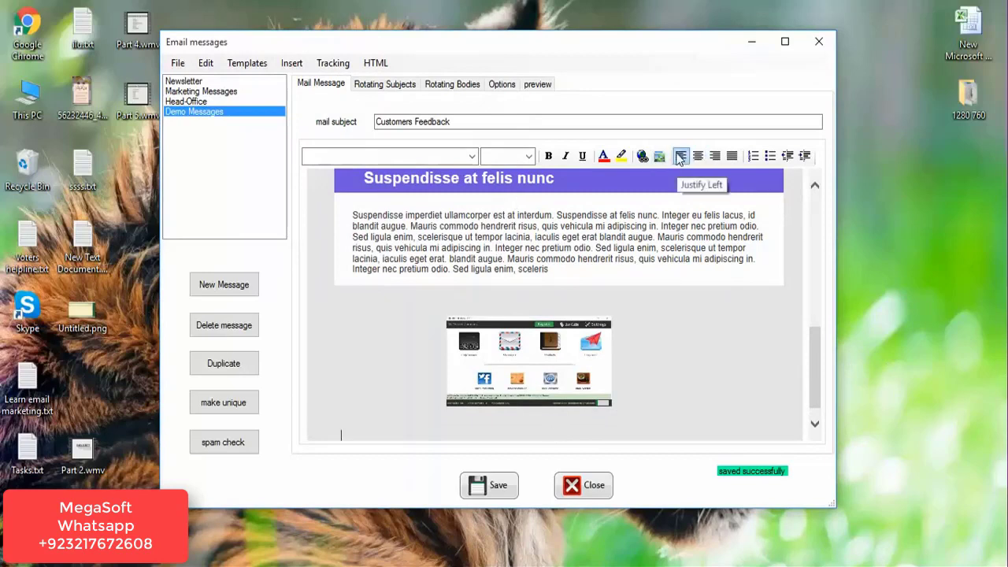
click(510, 344)
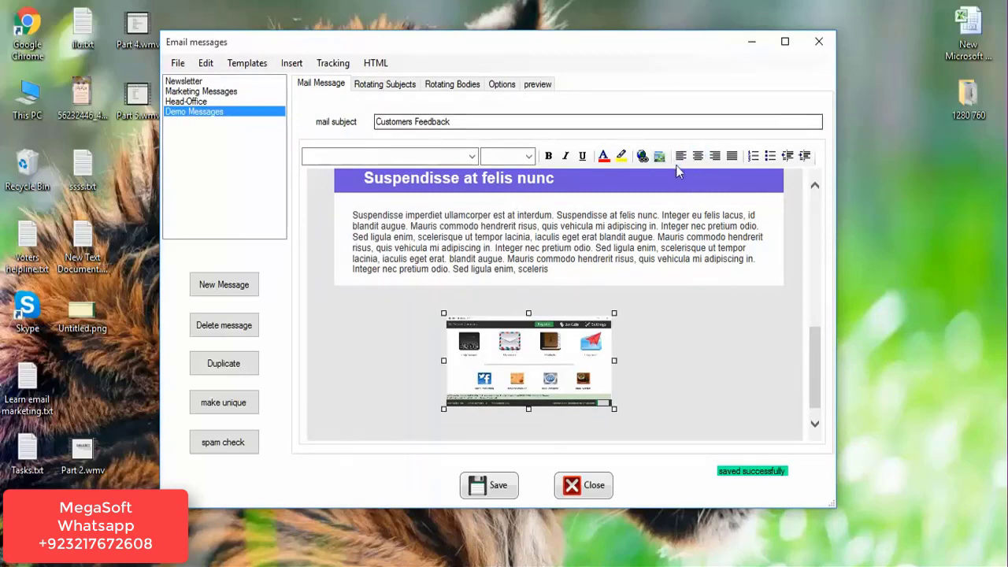
click(681, 156)
Insert a [SENDINGTIME] tag on the line below the screenshot.
click(383, 432)
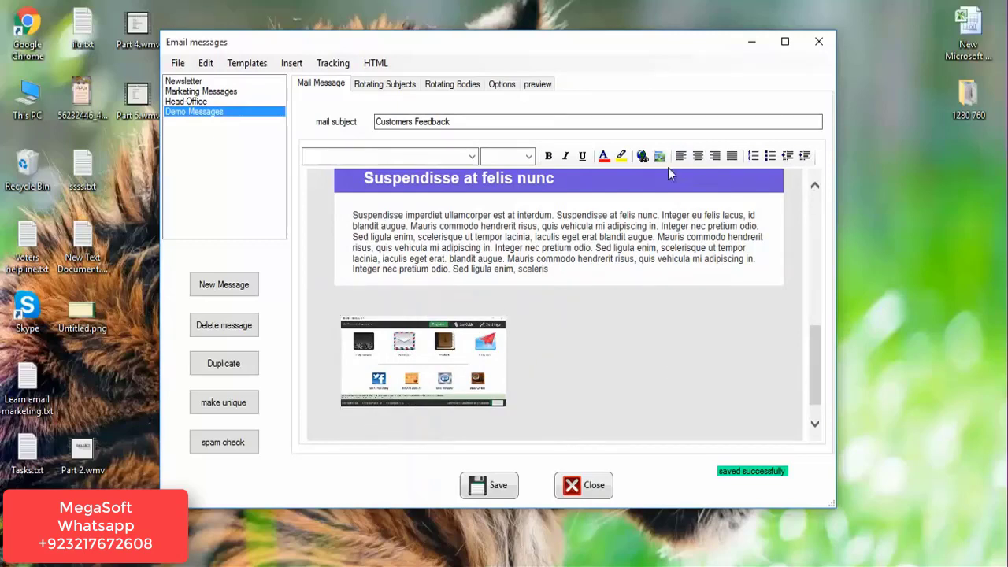
click(298, 65)
click(349, 218)
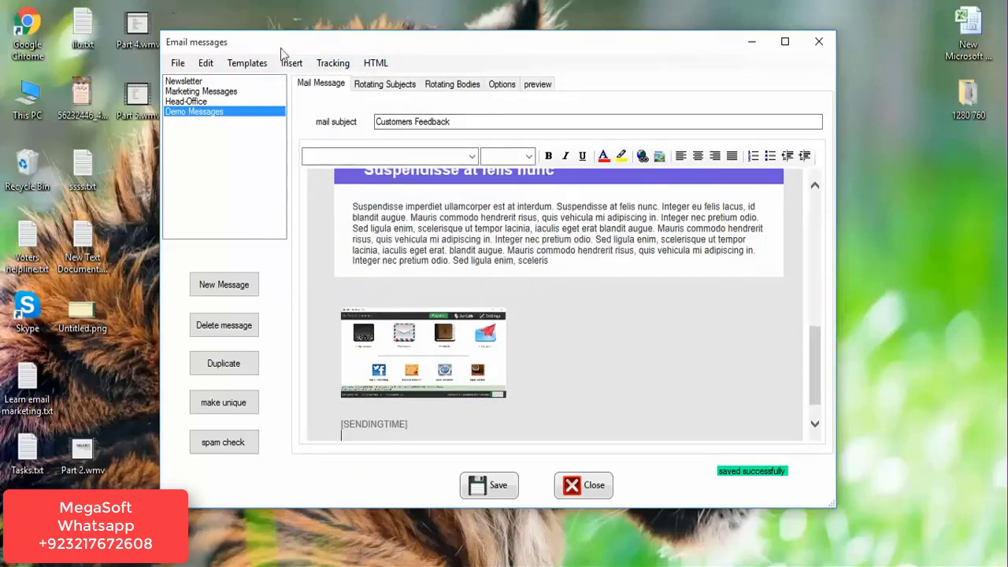
click(292, 64)
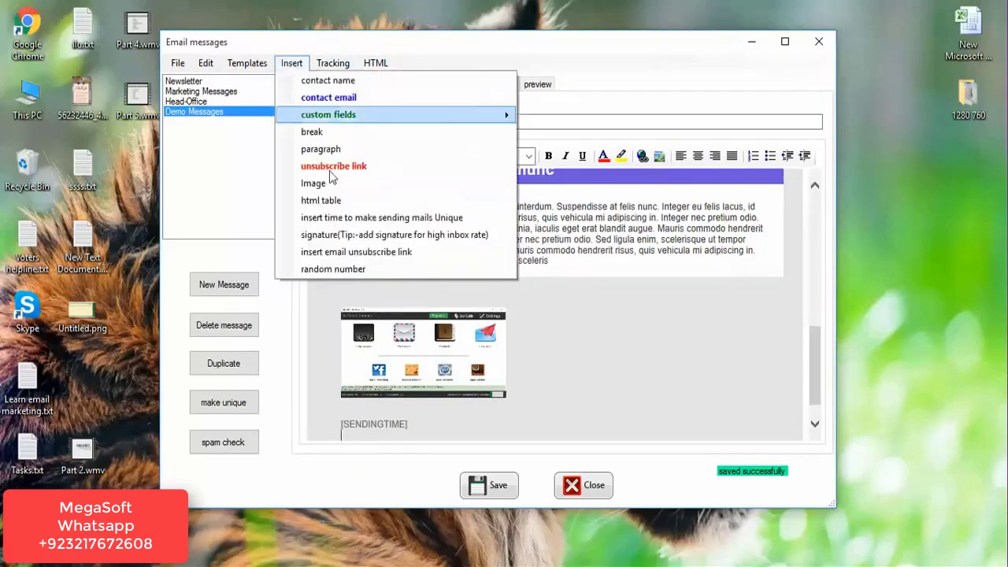
Insert a second [SENDINGTIME] tag in the body and one at the end of the subject.
click(343, 219)
click(477, 122)
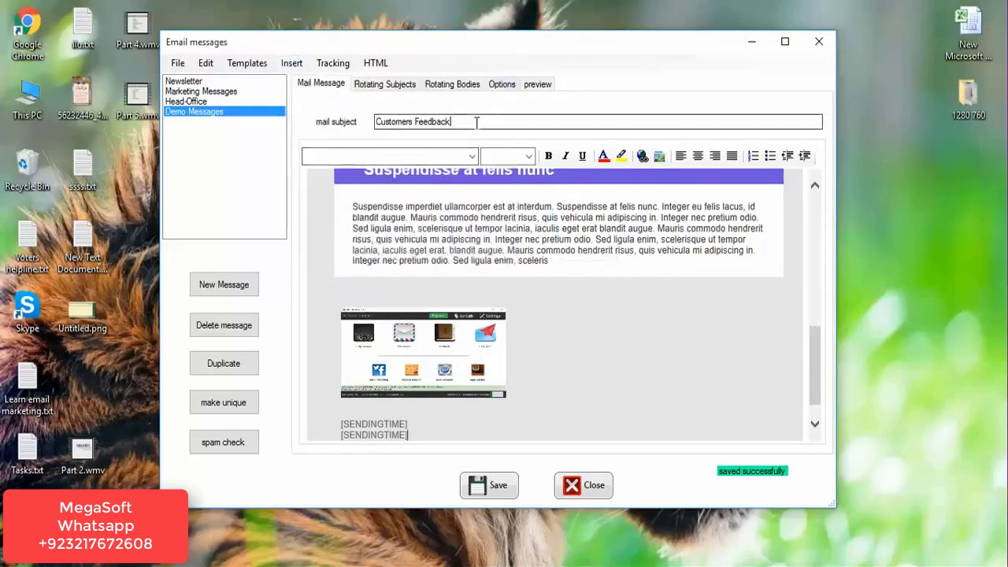
click(291, 65)
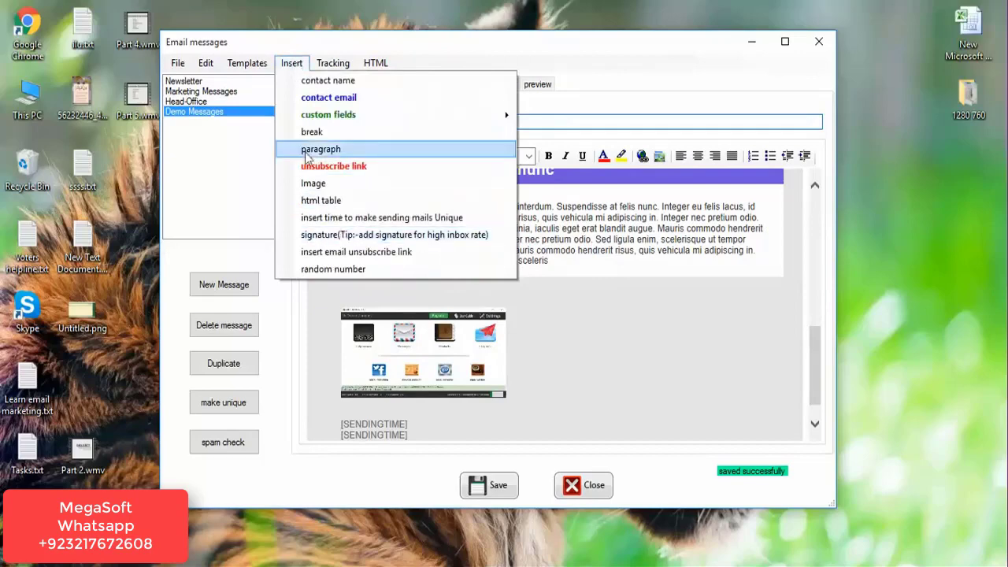
click(331, 215)
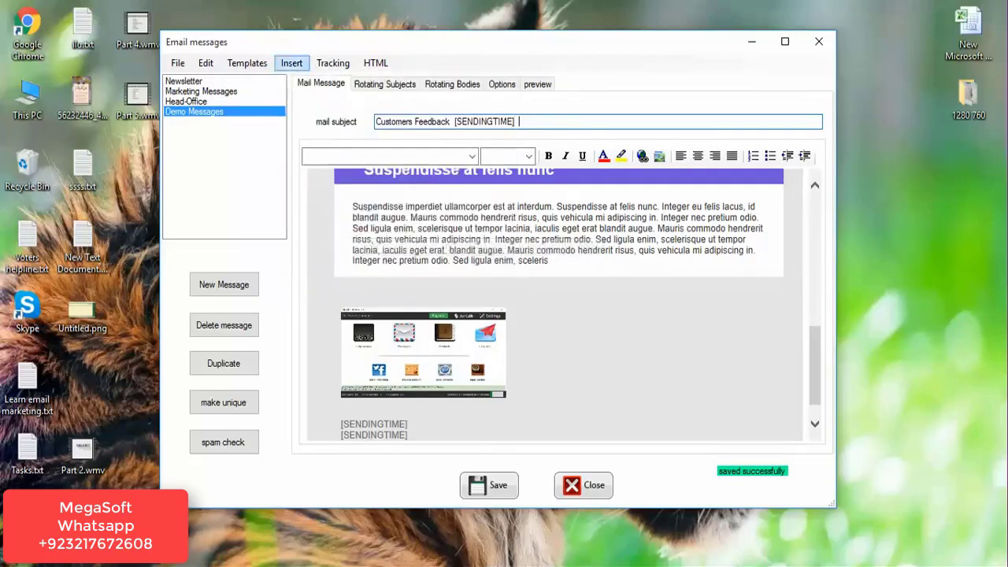
Append another tag so the subject reads 'Customers Feedback [SENDINGTIME] [SENDINGTIME]'.
click(292, 65)
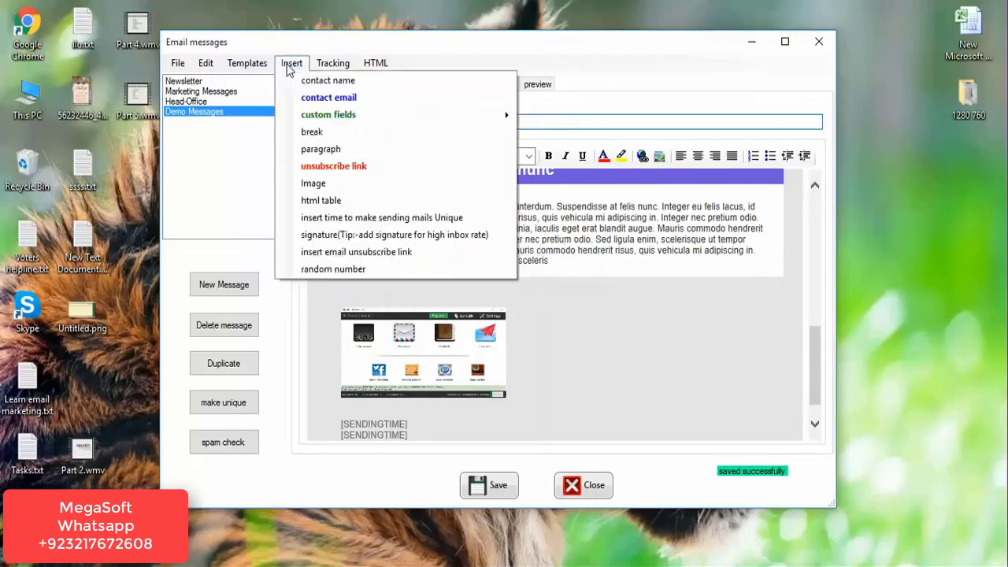
click(335, 215)
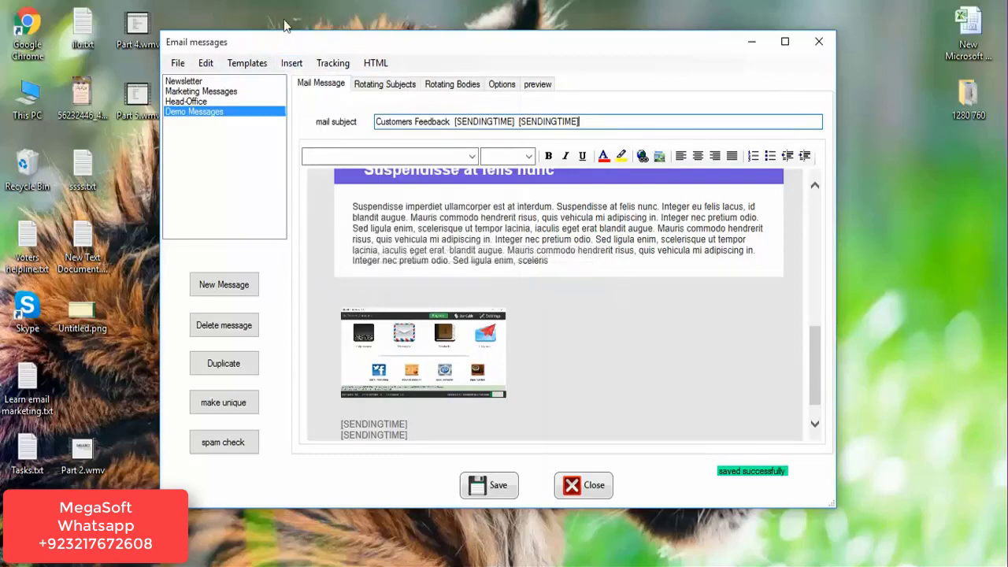
click(288, 68)
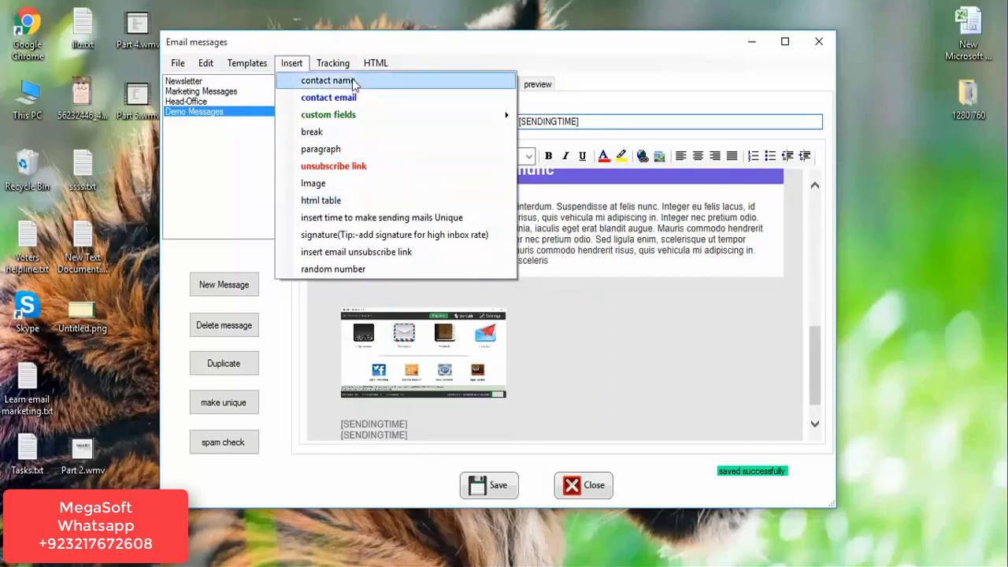
click(599, 278)
mouse_move(813, 366)
mouse_down()
mouse_move(824, 418)
mouse_move(809, 212)
mouse_move(822, 350)
mouse_up()
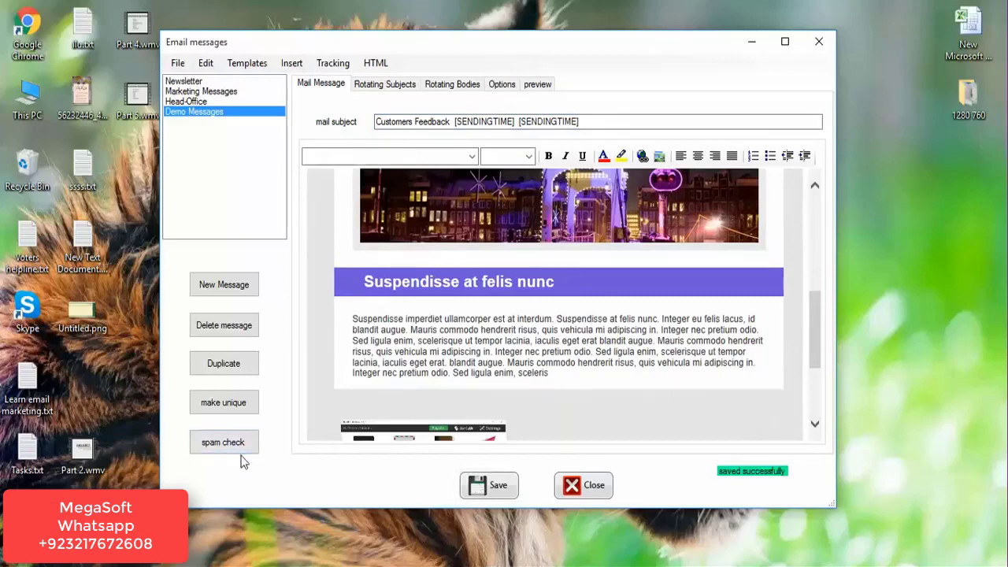
click(211, 448)
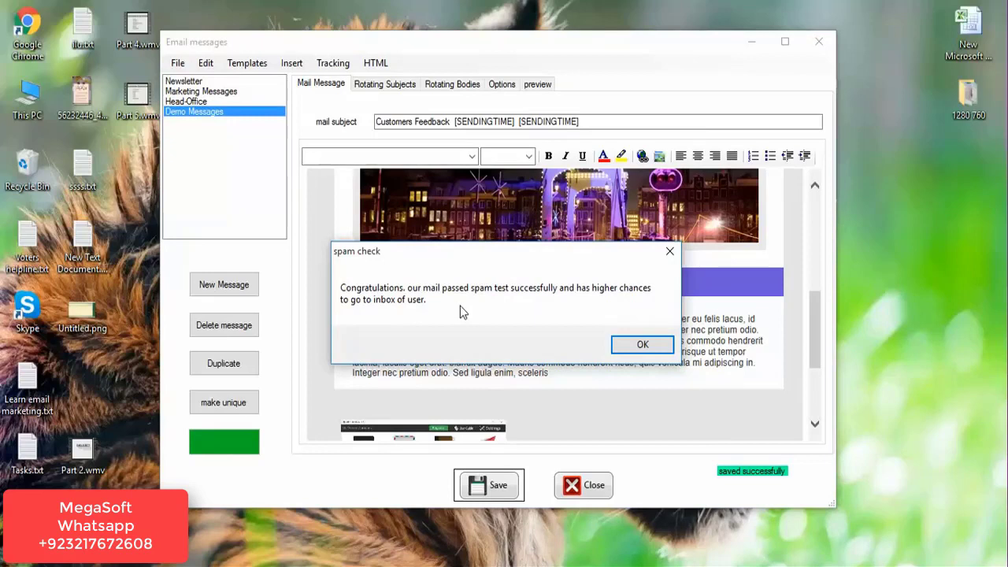
click(669, 251)
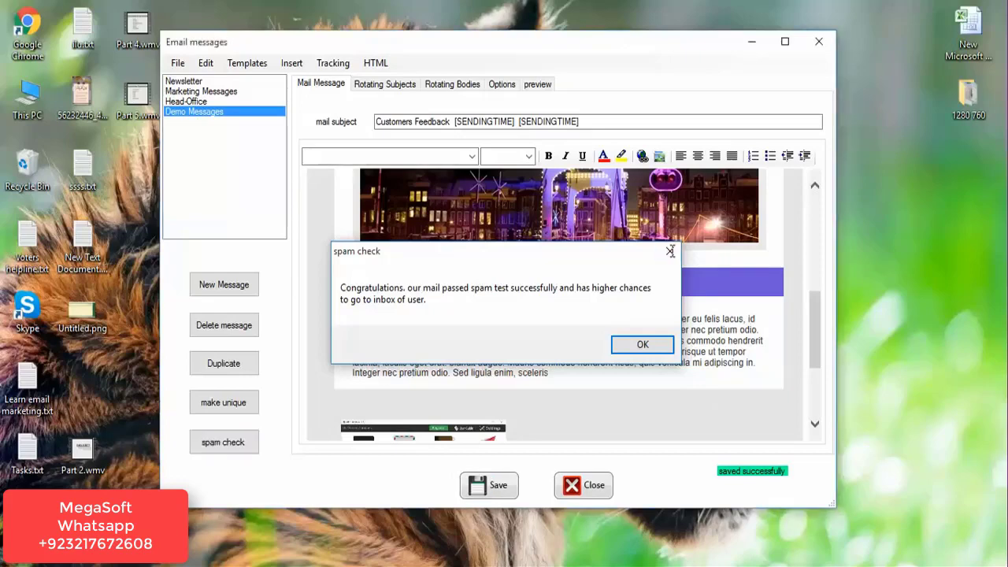
drag(819, 319, 826, 381)
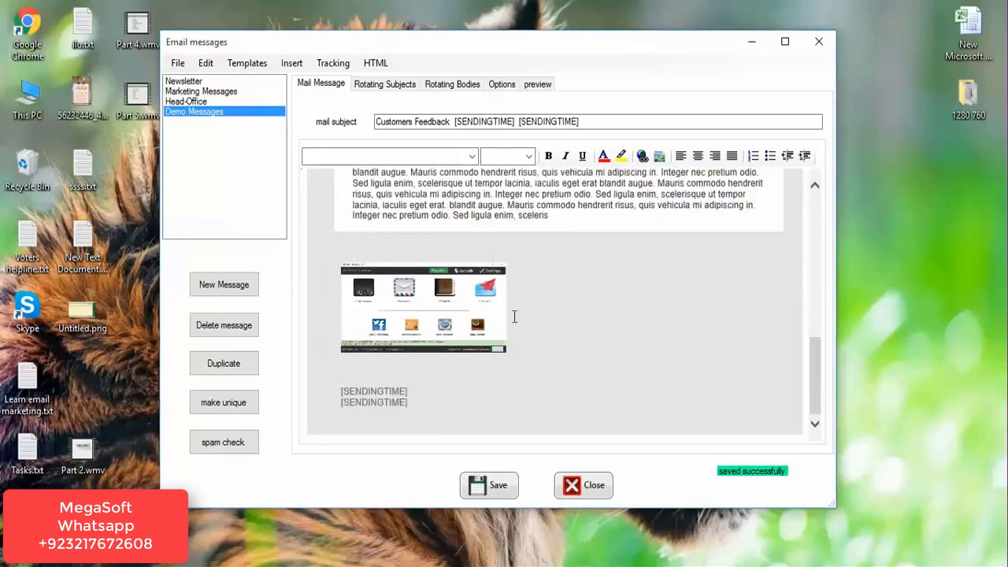
Add the lines 'sgdyugs', 'Unsubscribe' and 'marketing' below the main paragraph.
click(560, 219)
key(Return)
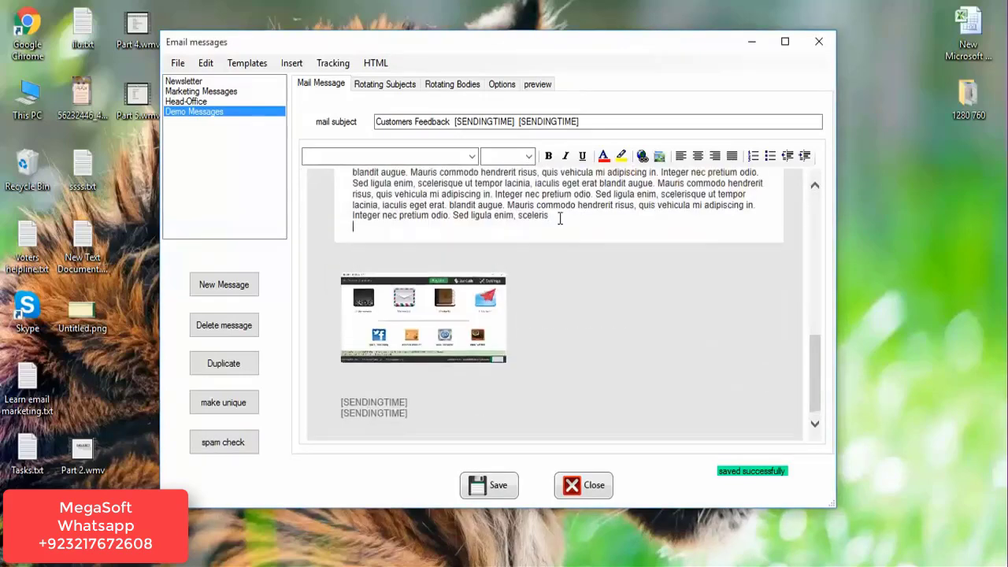
text(sgdyugs)
key(Return)
key(Return)
key(Return)
text(Uns)
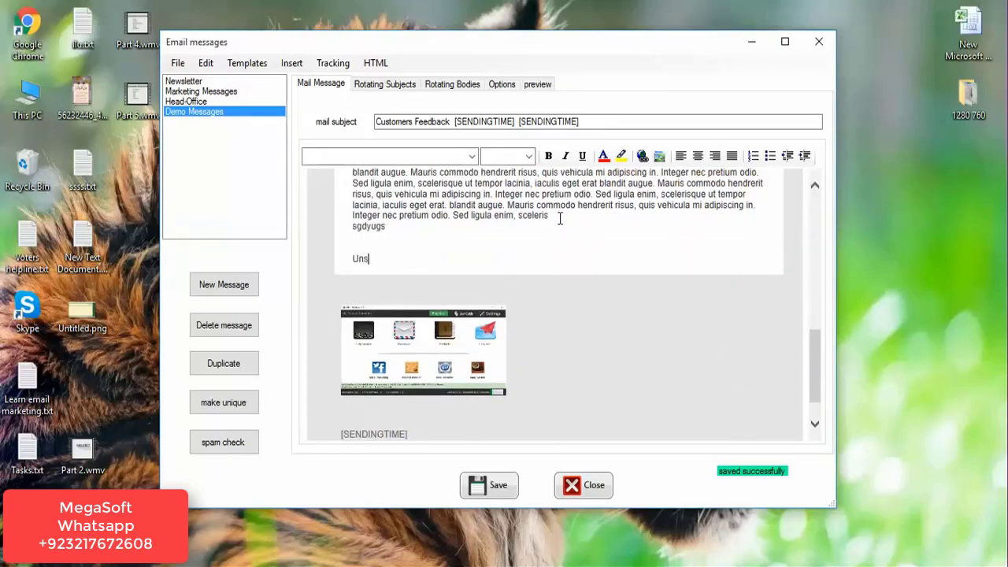
text(ubscribe)
key(Return)
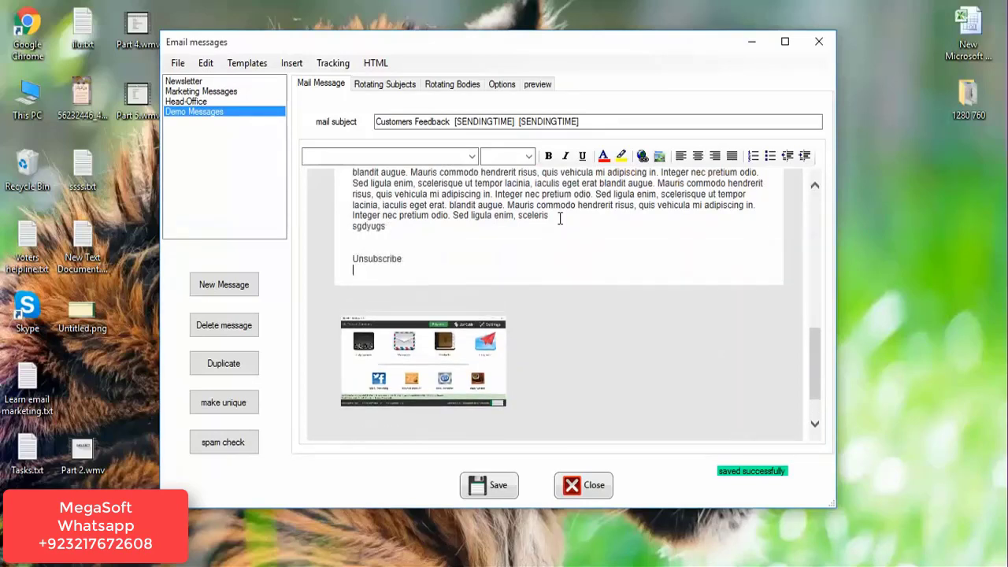
text(marketing)
key(Return)
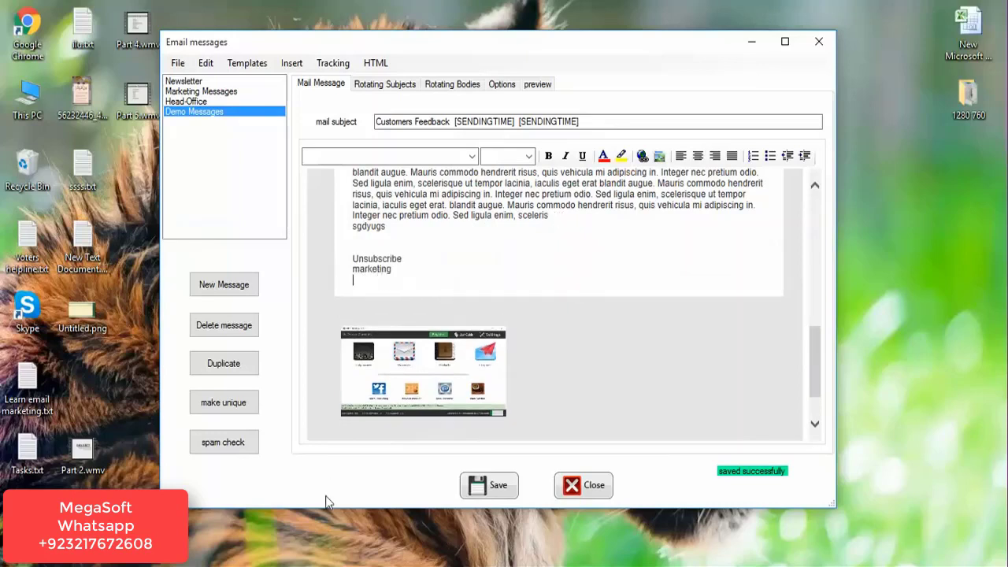
Run a spam check and delete the flagged word 'marketing' from the body.
click(245, 447)
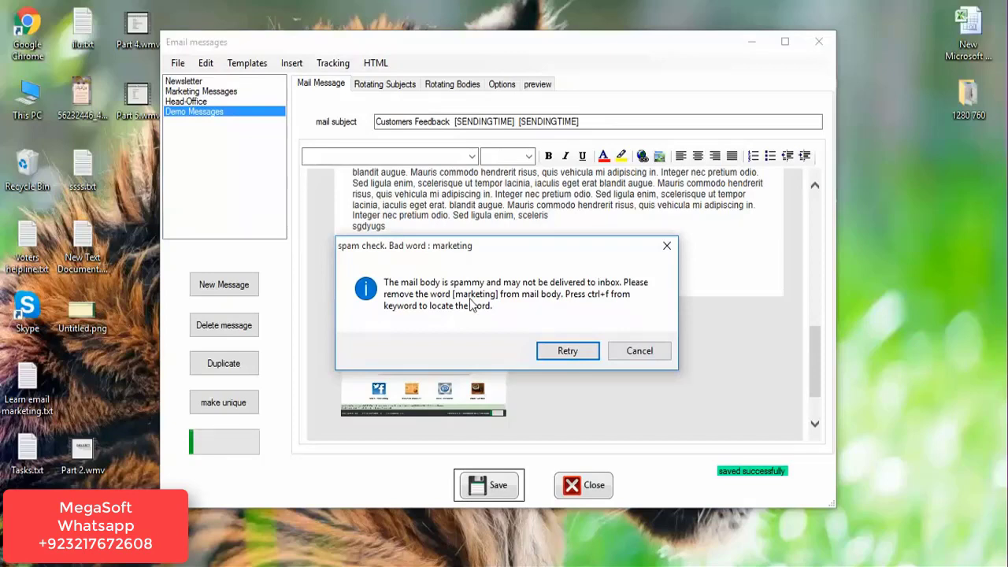
click(642, 357)
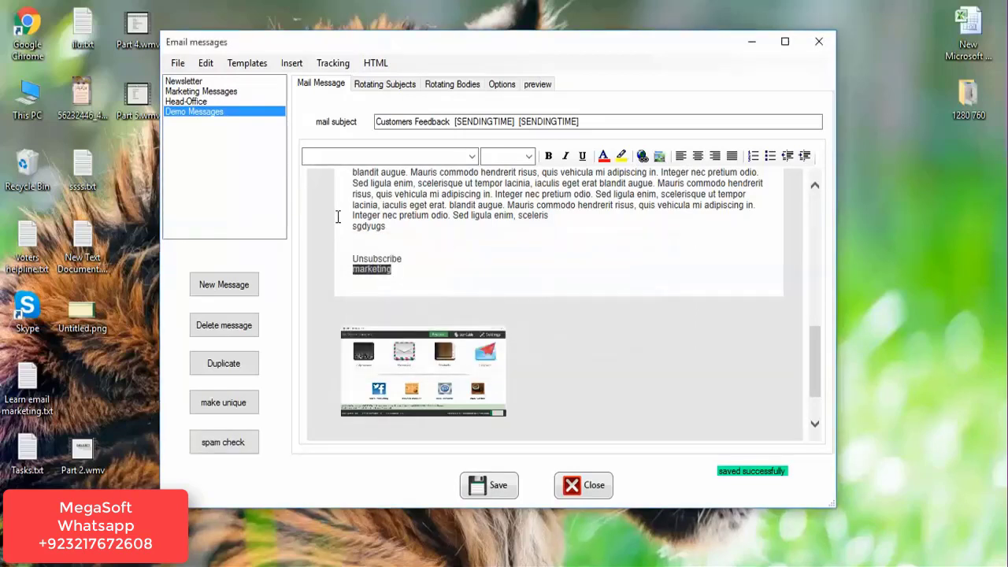
click(398, 270)
key(BackSpace)
key(BackSpace)
key(BackSpace)
key(BackSpace)
key(BackSpace)
key(BackSpace)
key(BackSpace)
key(BackSpace)
key(BackSpace)
key(BackSpace)
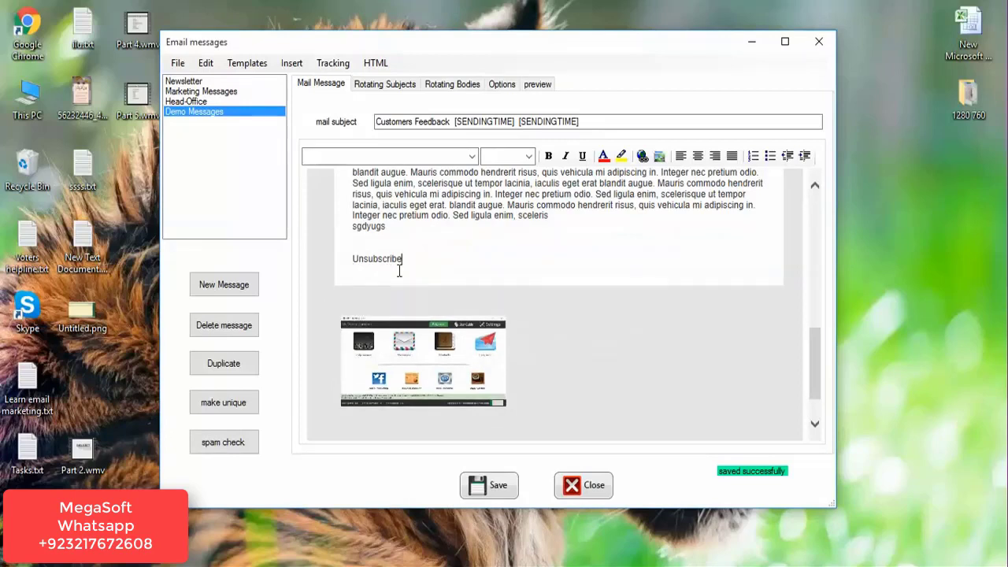
Rerun the spam check and delete the flagged word 'Unsubscribe'.
click(221, 446)
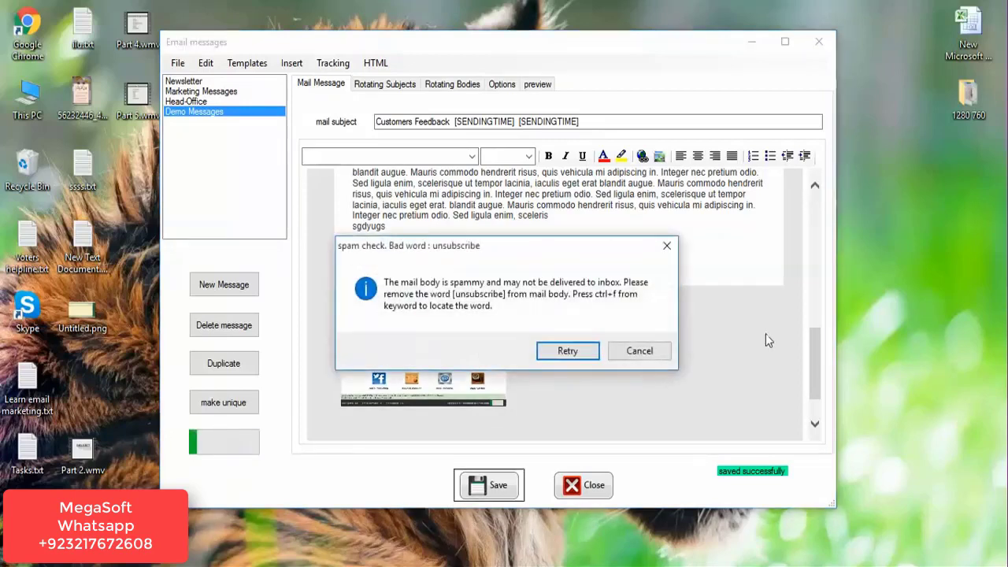
click(638, 351)
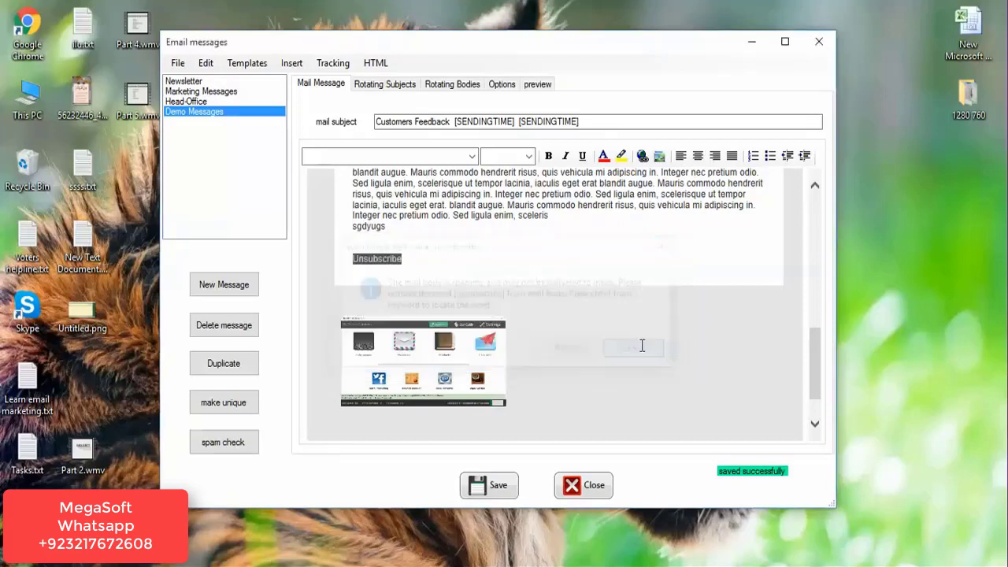
click(424, 262)
key(BackSpace)
key(BackSpace)
key(BackSpace)
key(BackSpace)
key(BackSpace)
key(BackSpace)
key(BackSpace)
key(BackSpace)
key(BackSpace)
key(BackSpace)
key(BackSpace)
key(BackSpace)
key(BackSpace)
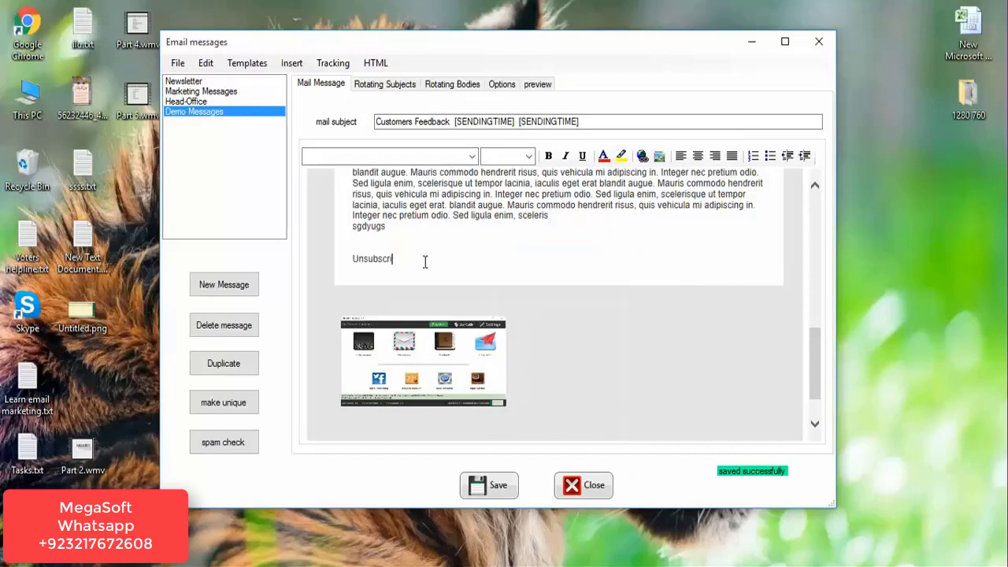
Pass the final spam check and bring up the Rotating Bodies page.
click(206, 452)
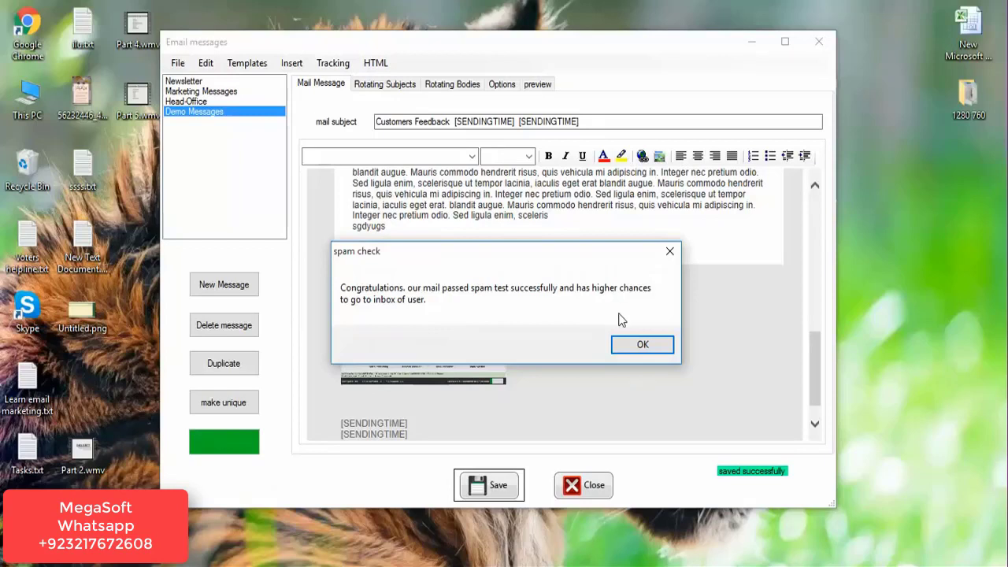
click(652, 344)
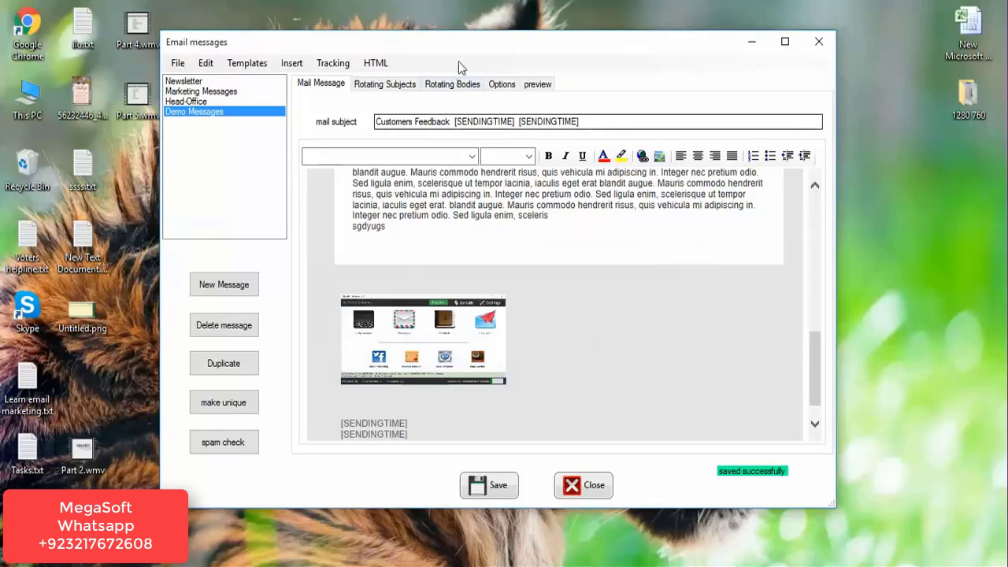
click(453, 83)
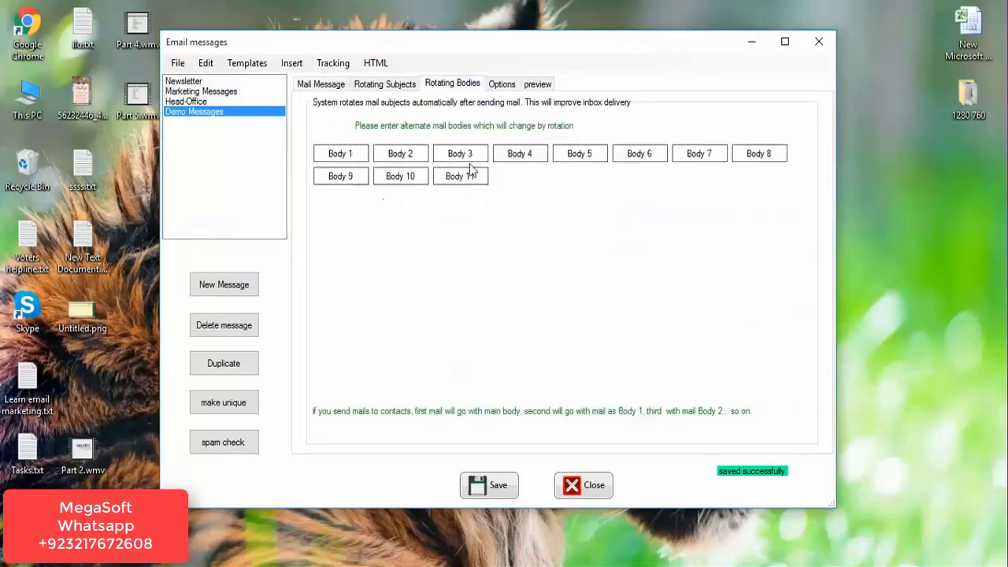
click(341, 153)
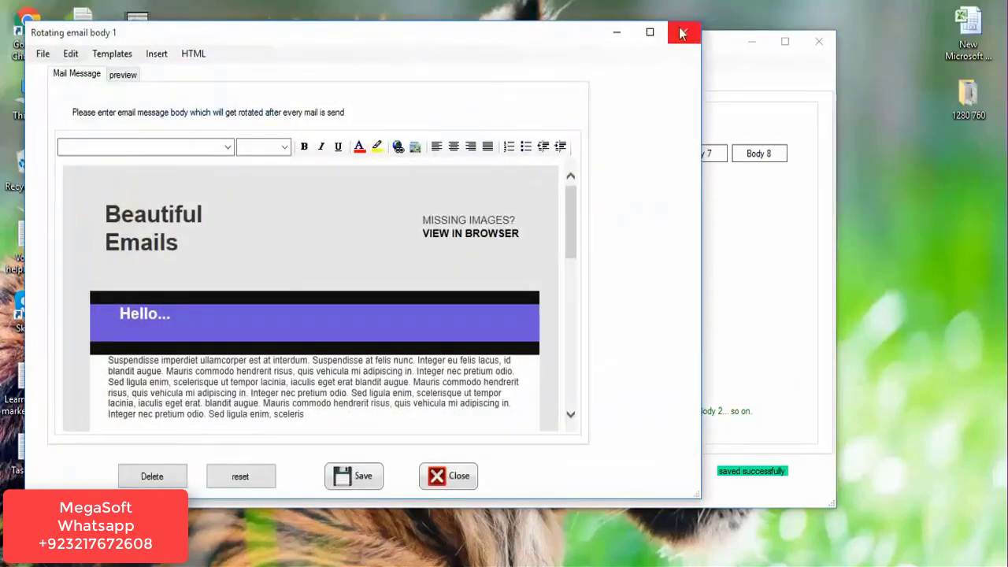
click(682, 31)
click(394, 154)
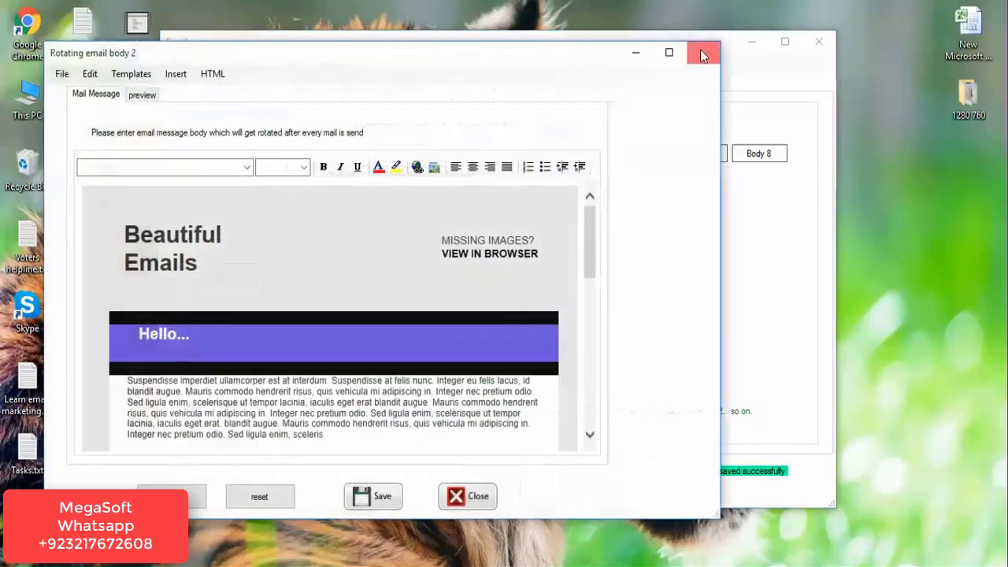
click(703, 52)
click(472, 156)
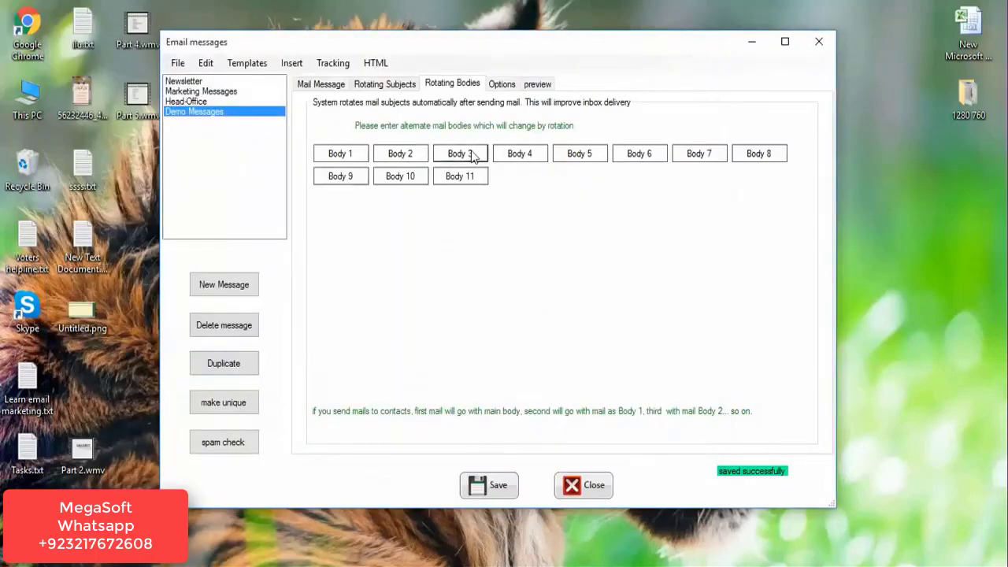
click(722, 72)
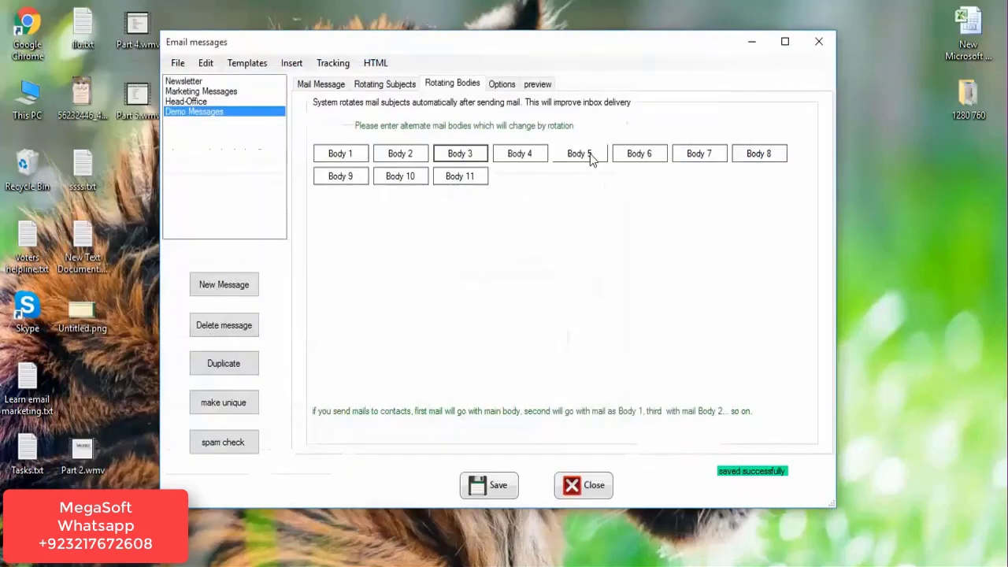
click(518, 154)
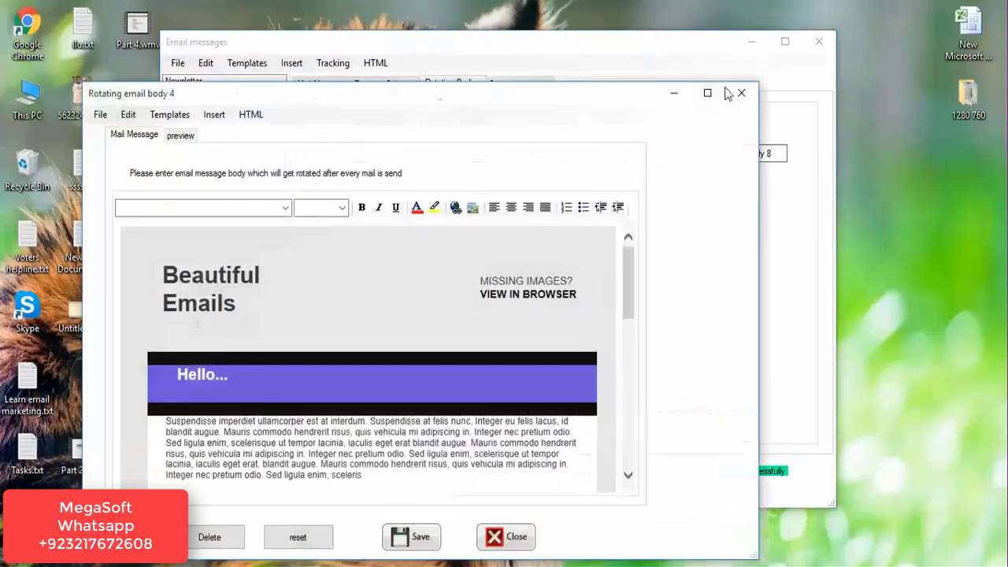
click(739, 94)
click(346, 153)
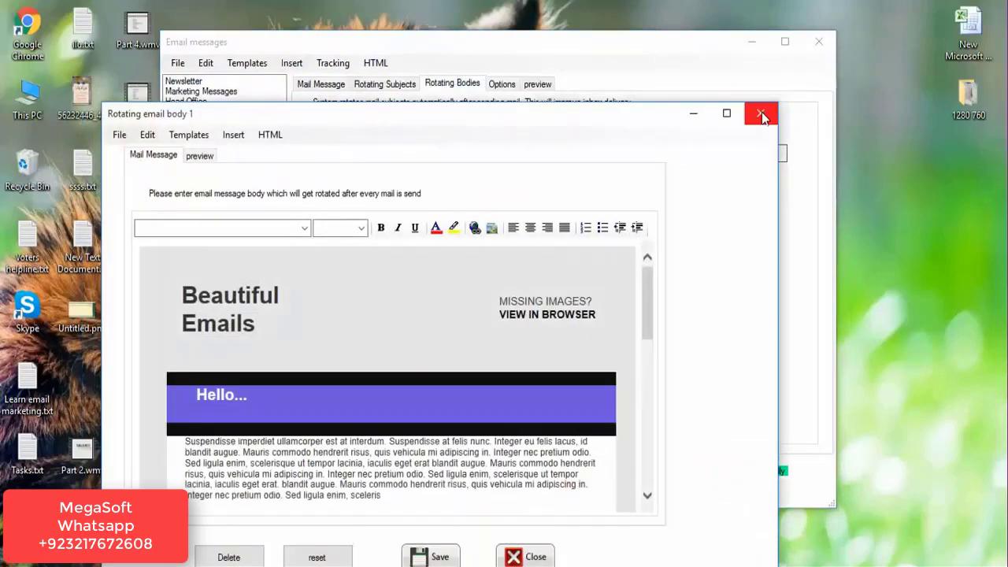
click(761, 113)
click(412, 155)
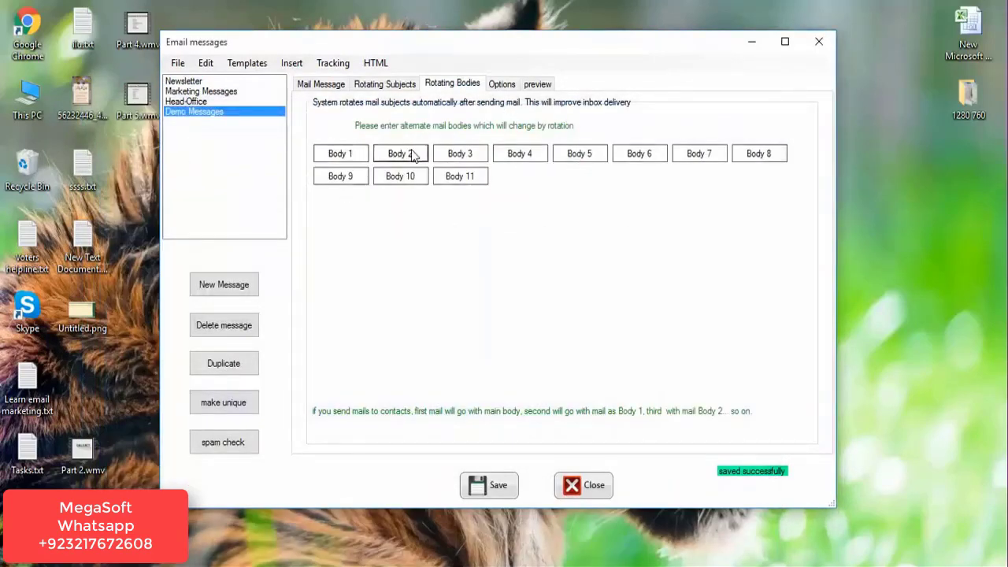
Remove the 'MISSING IMAGES? VIEW IN BROWSER' line from rotating Body 1 and save it.
click(777, 126)
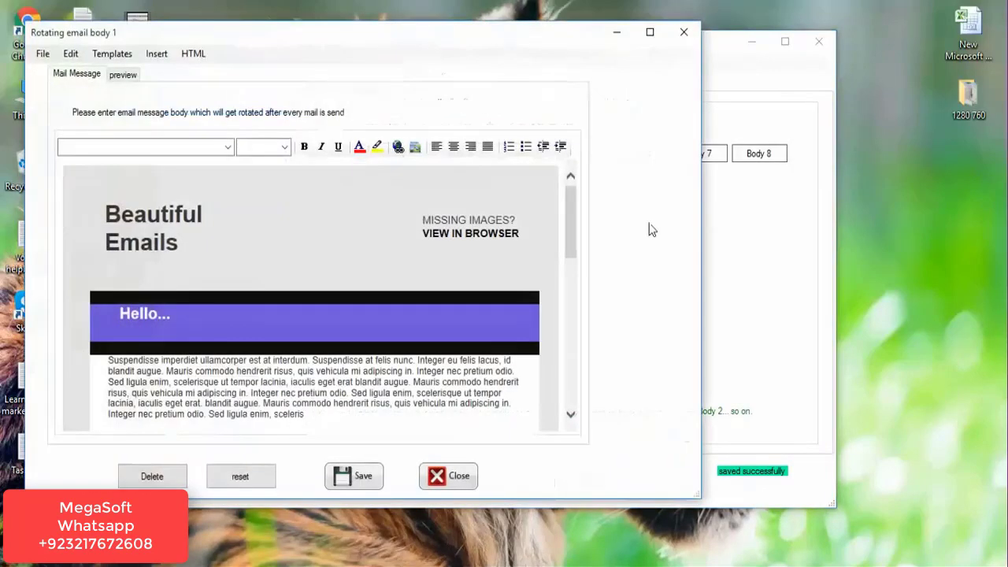
triple_click(475, 225)
key(Delete)
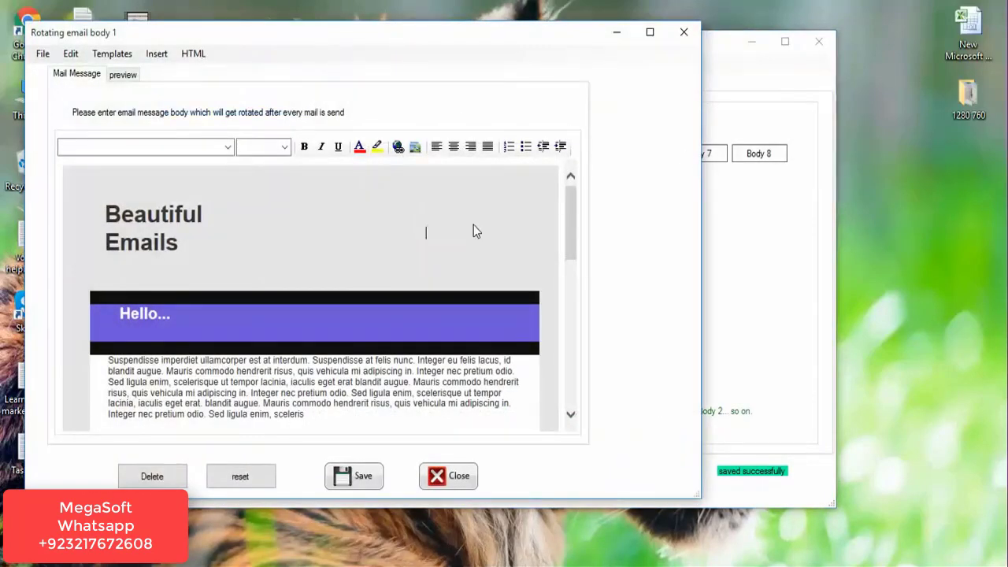
click(353, 477)
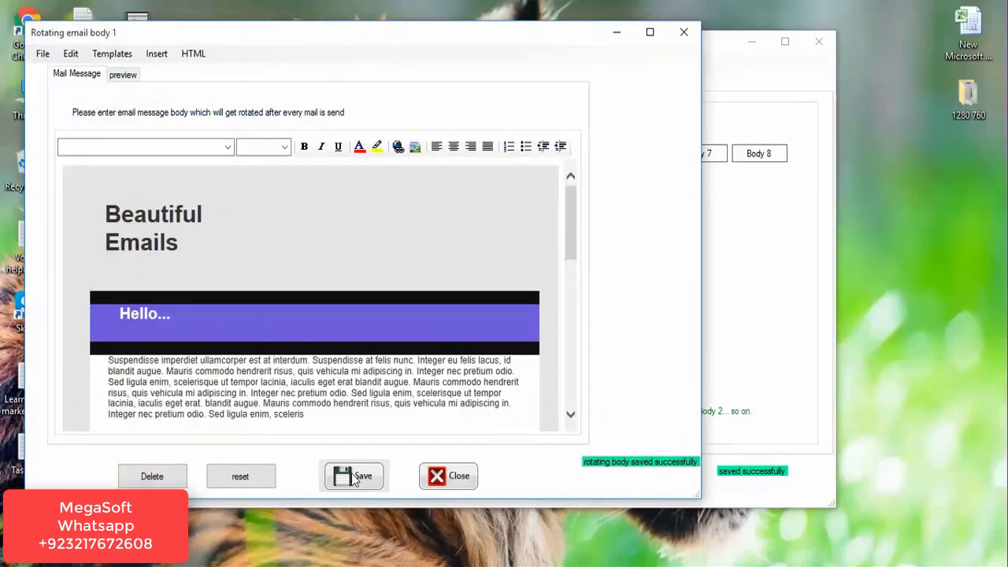
click(683, 33)
Remove the 'Hello...' greeting from rotating Body 3 and save it.
click(452, 153)
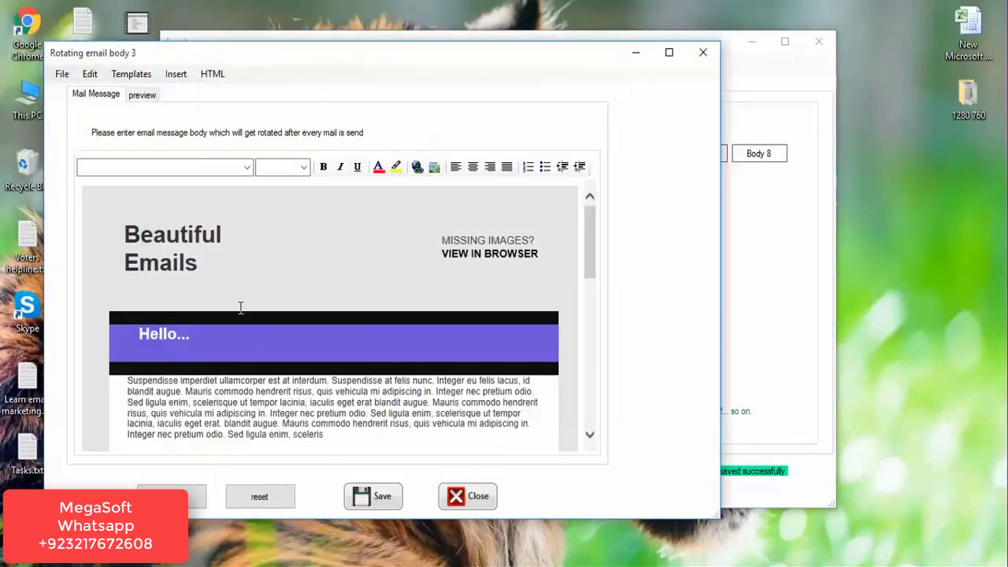
click(220, 323)
key(BackSpace)
key(BackSpace)
key(BackSpace)
key(BackSpace)
key(BackSpace)
key(BackSpace)
key(BackSpace)
click(379, 504)
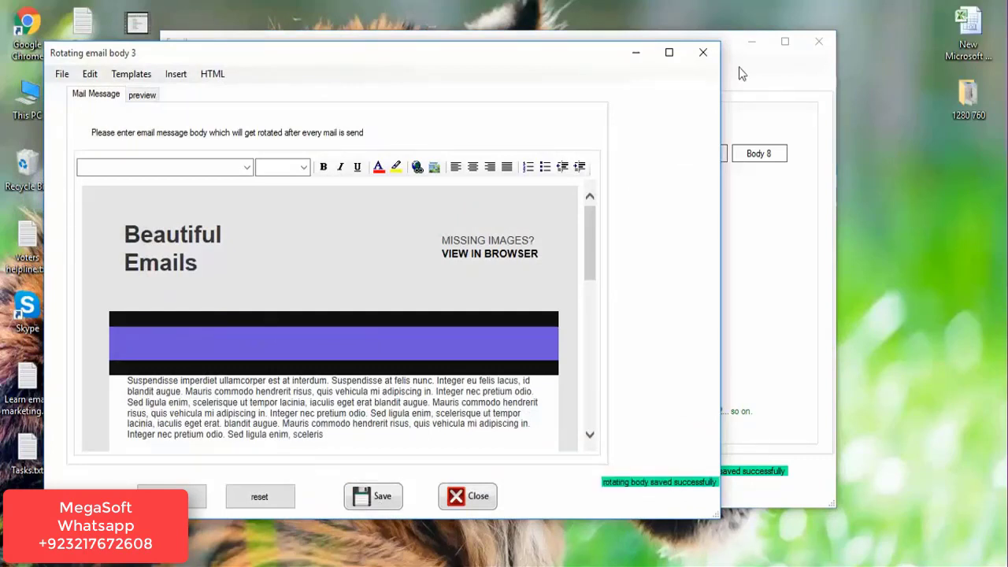
click(704, 52)
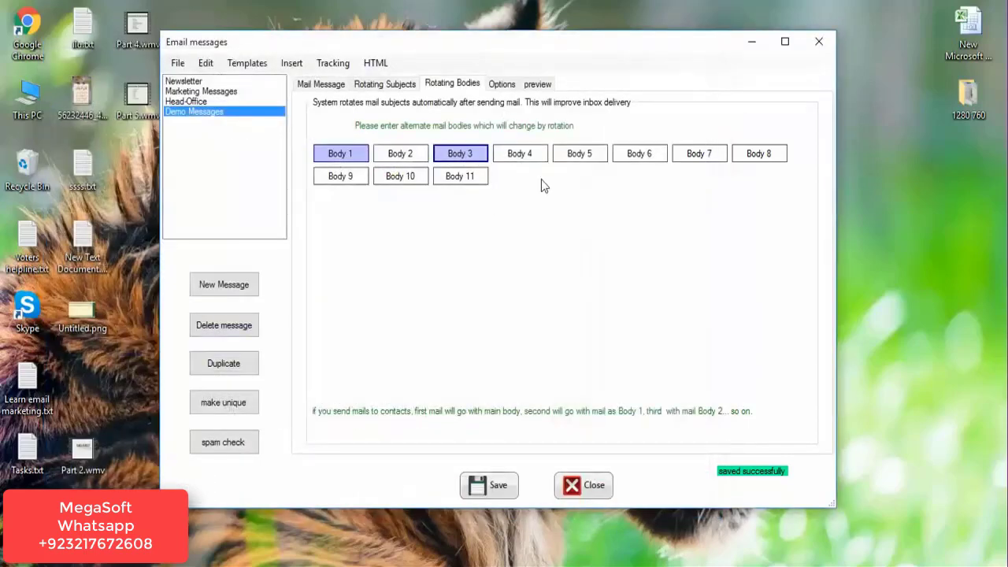
Remove the 'Beautiful Emails' heading from Body 5, save, and return to the message editor.
click(590, 155)
click(215, 286)
key(BackSpace)
key(BackSpace)
key(BackSpace)
key(BackSpace)
key(BackSpace)
key(BackSpace)
key(BackSpace)
key(BackSpace)
key(BackSpace)
key(BackSpace)
key(BackSpace)
key(BackSpace)
key(BackSpace)
key(BackSpace)
key(BackSpace)
key(BackSpace)
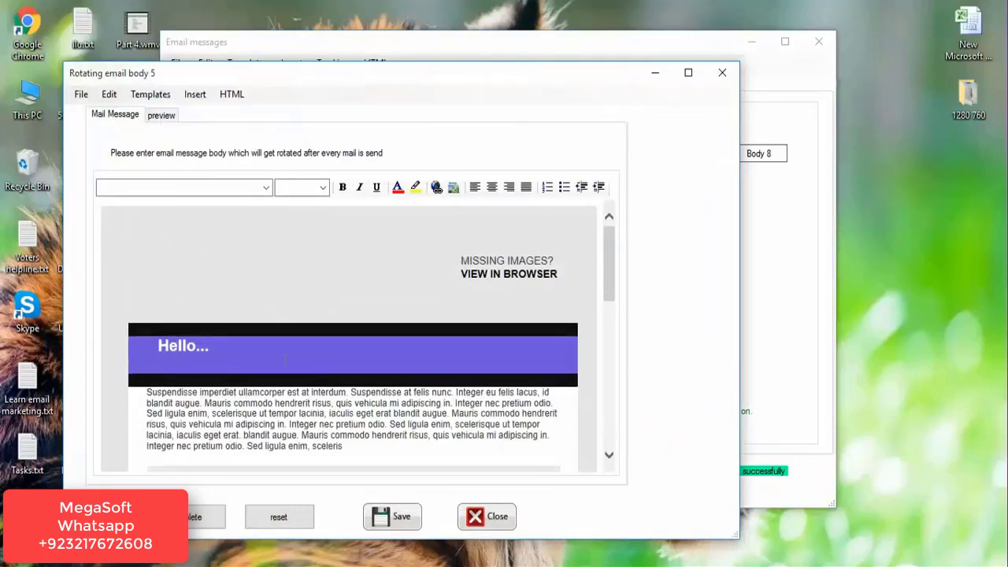
click(386, 516)
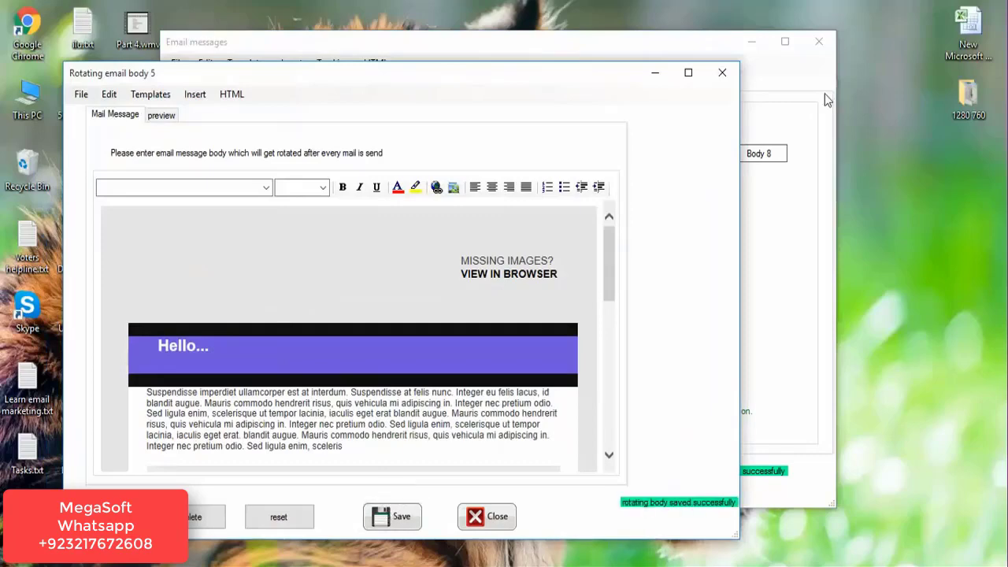
click(723, 72)
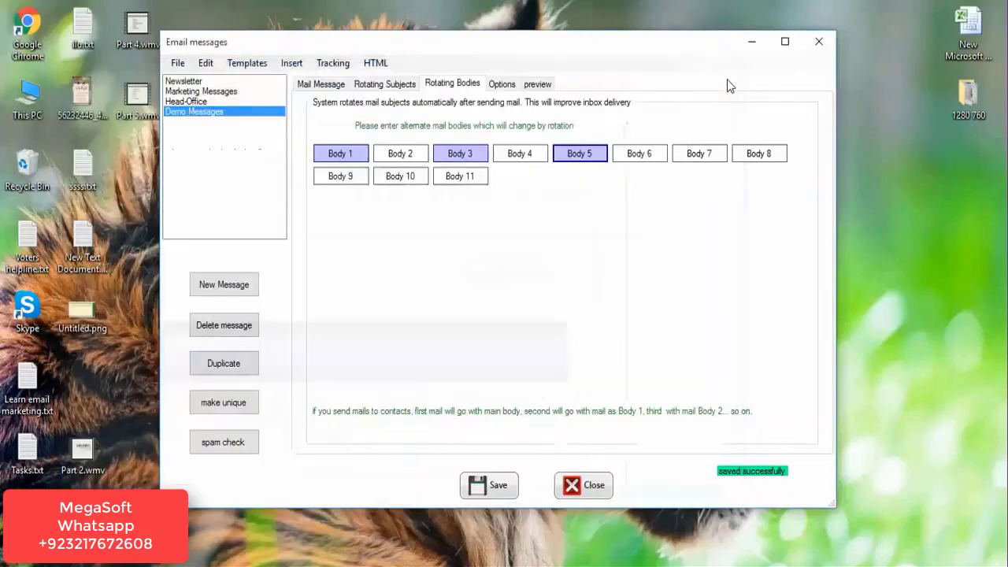
click(319, 85)
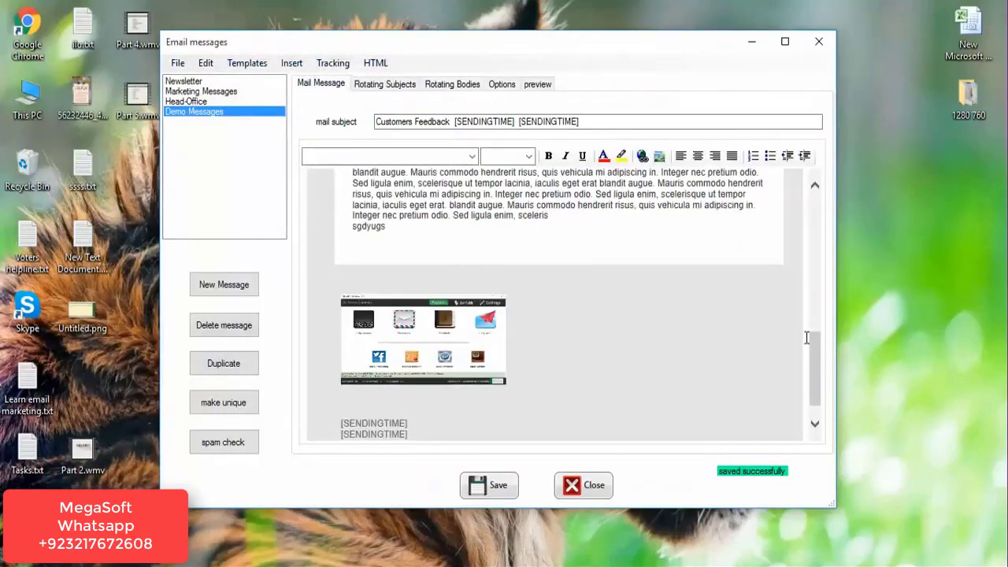
drag(817, 365, 811, 206)
click(441, 85)
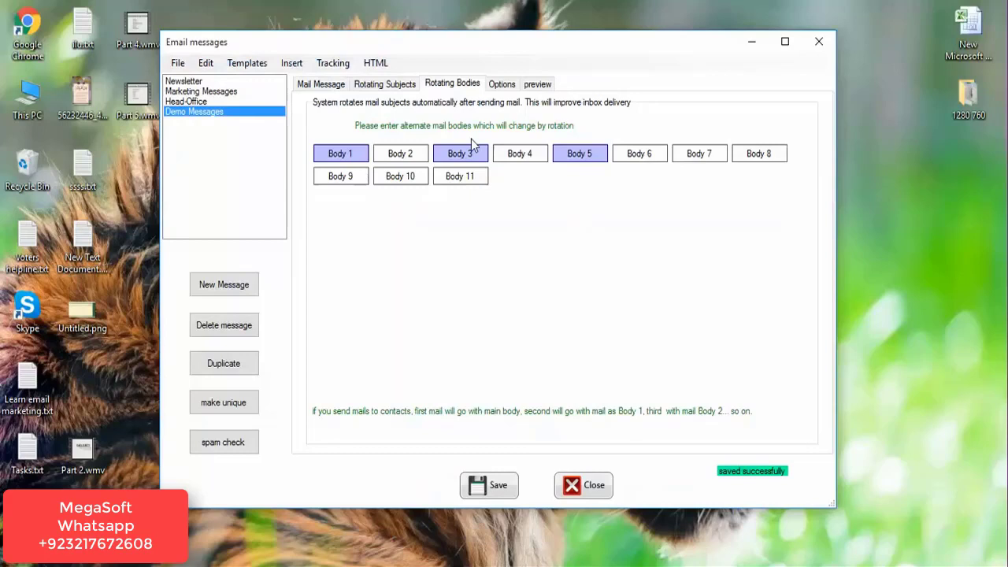
click(381, 88)
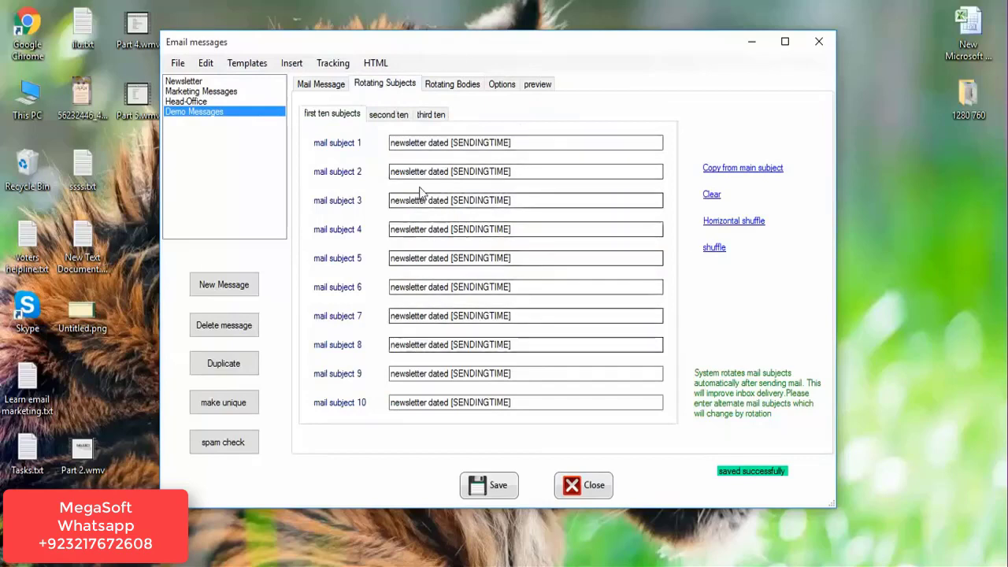
click(393, 116)
click(420, 118)
click(337, 120)
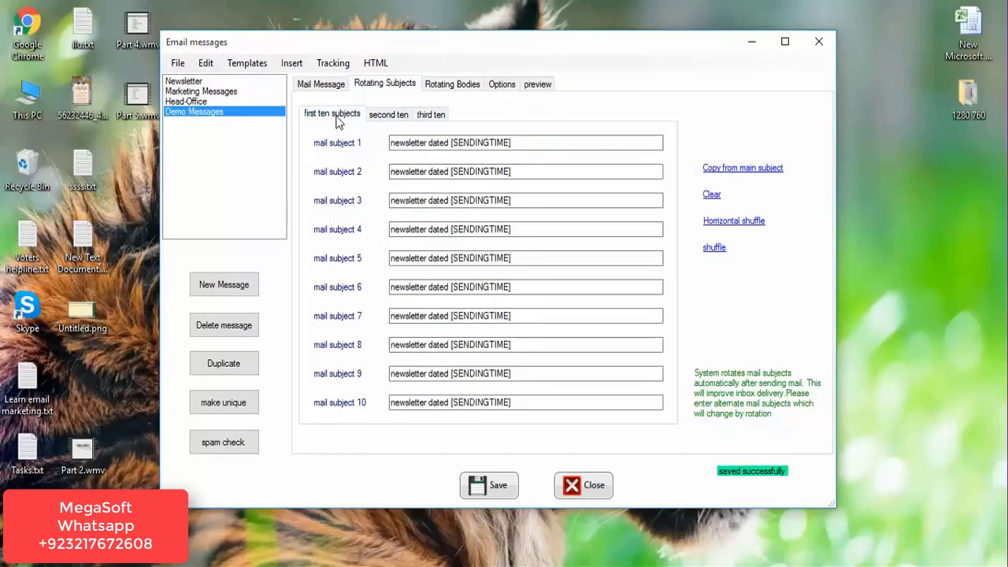
click(469, 88)
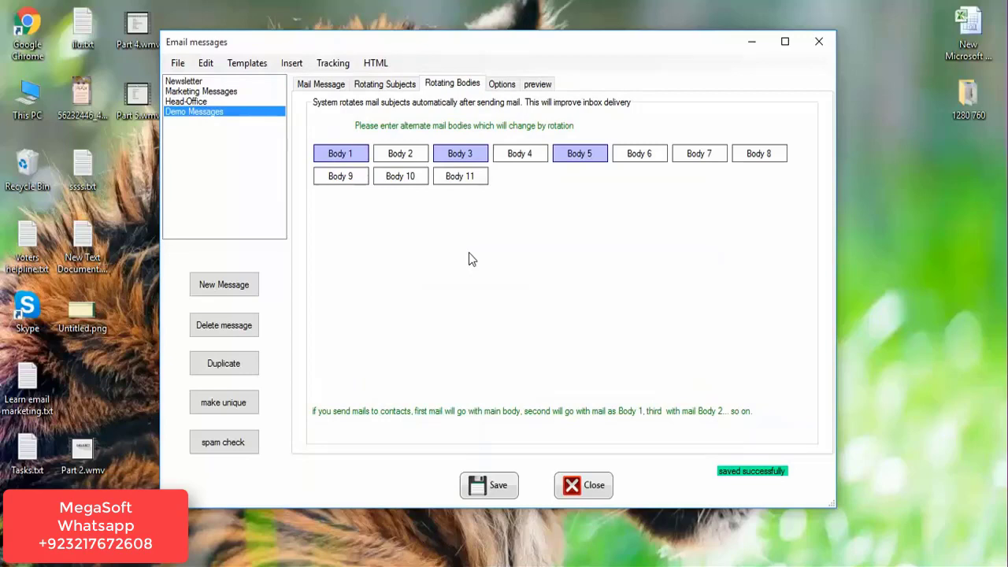
Look through the message options, cancelling the attachment file picker without adding a file.
click(312, 85)
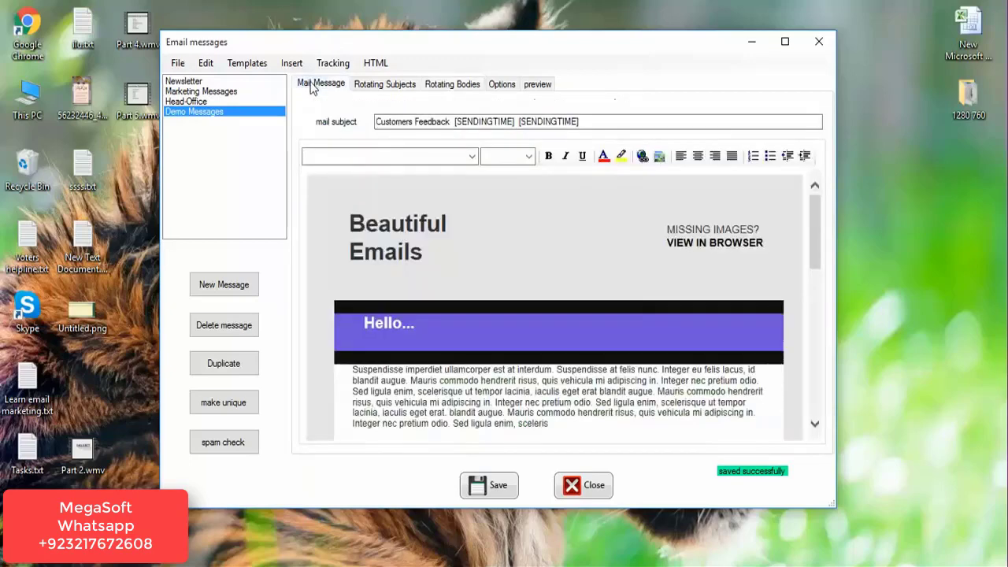
click(504, 84)
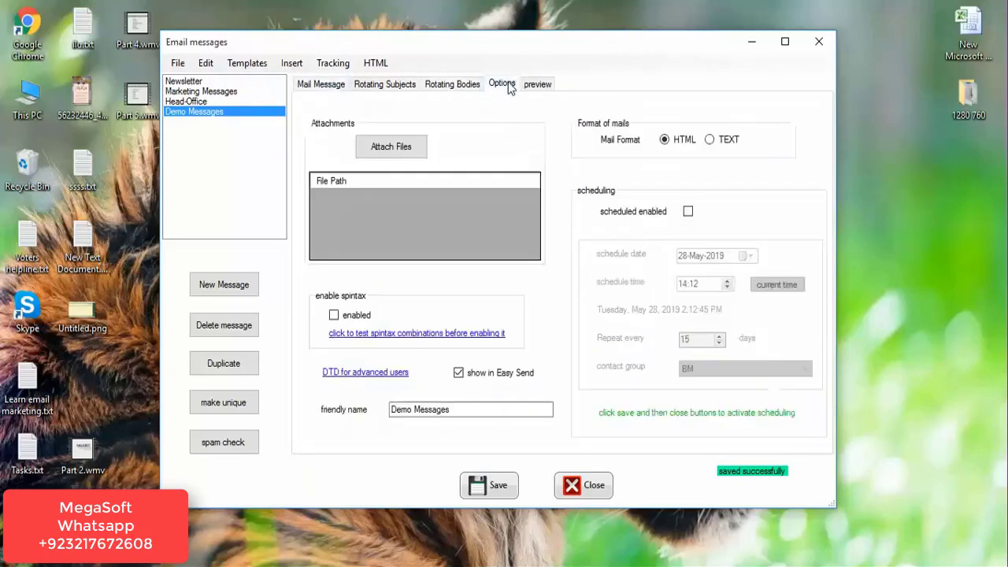
click(380, 149)
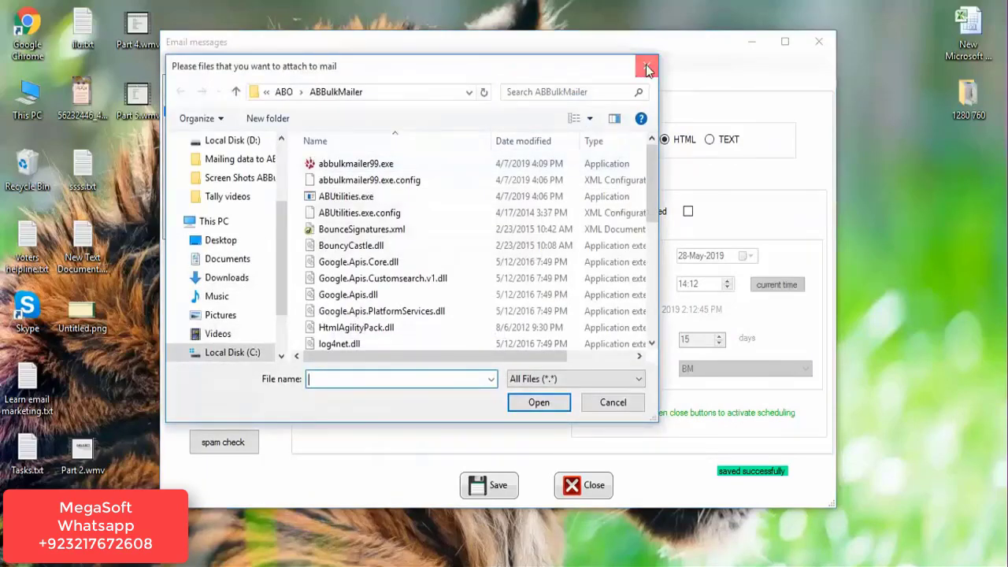
click(646, 66)
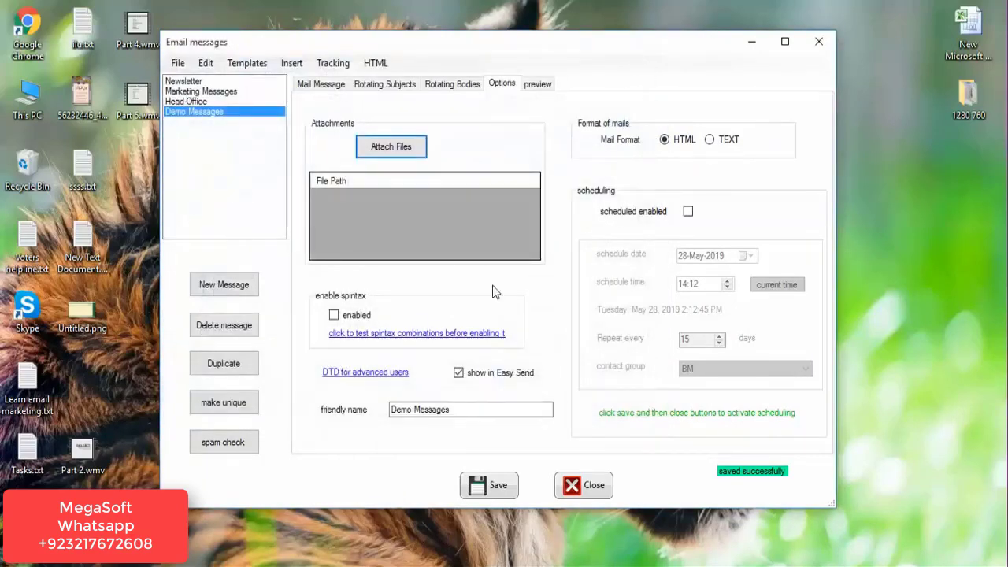
Check the spintax tester and its help, preview Demo Messages, and close the editor.
click(384, 334)
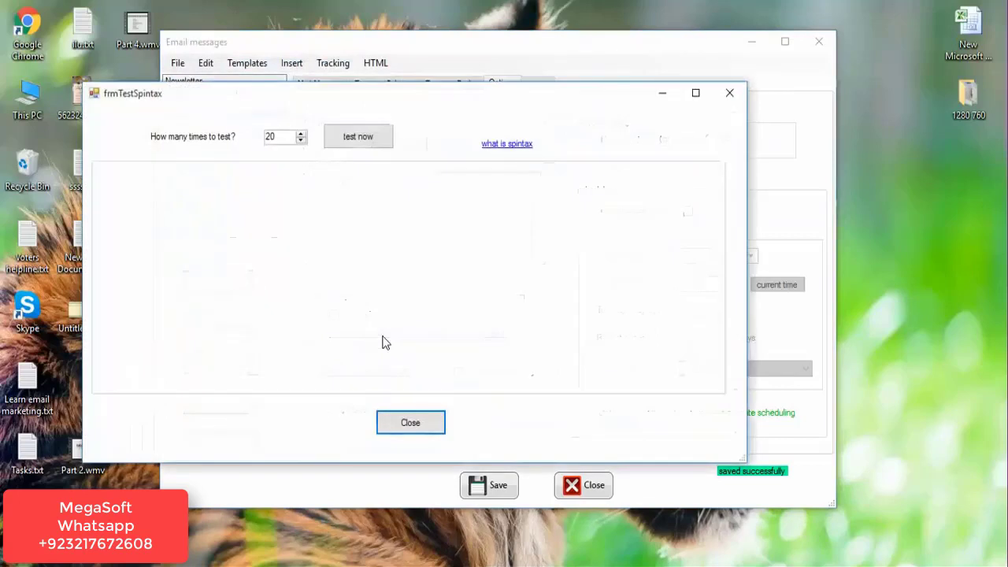
click(509, 145)
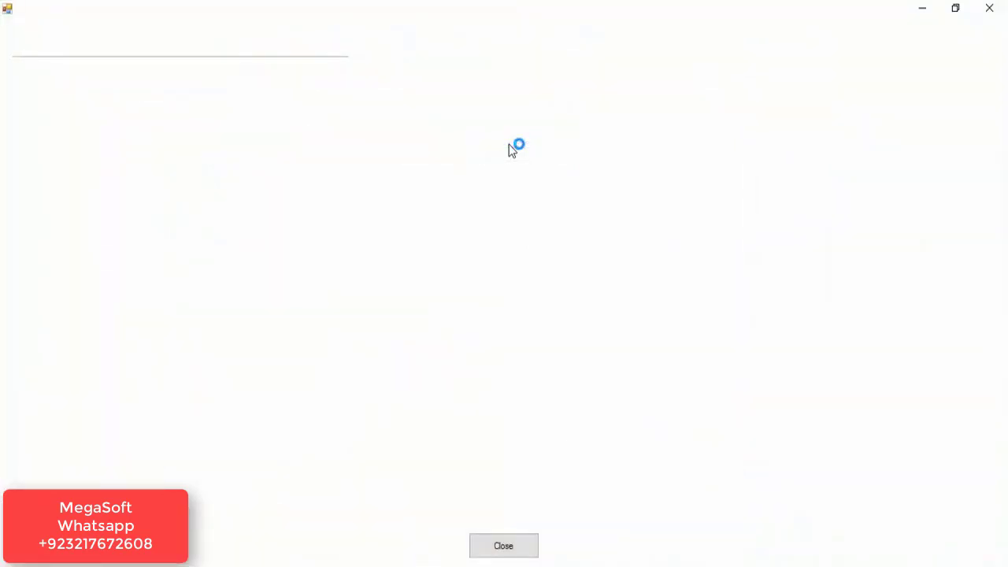
click(991, 8)
click(730, 93)
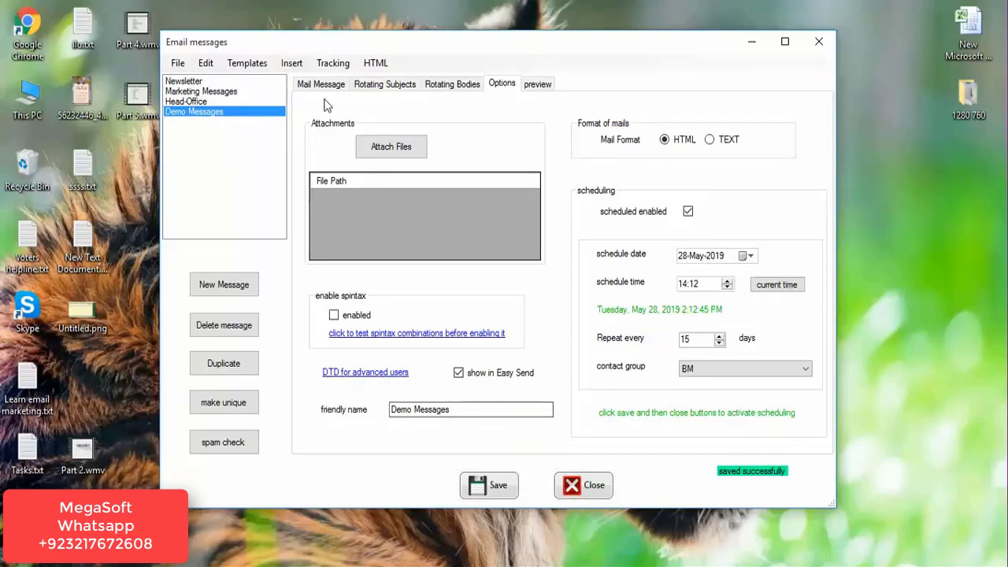
click(537, 84)
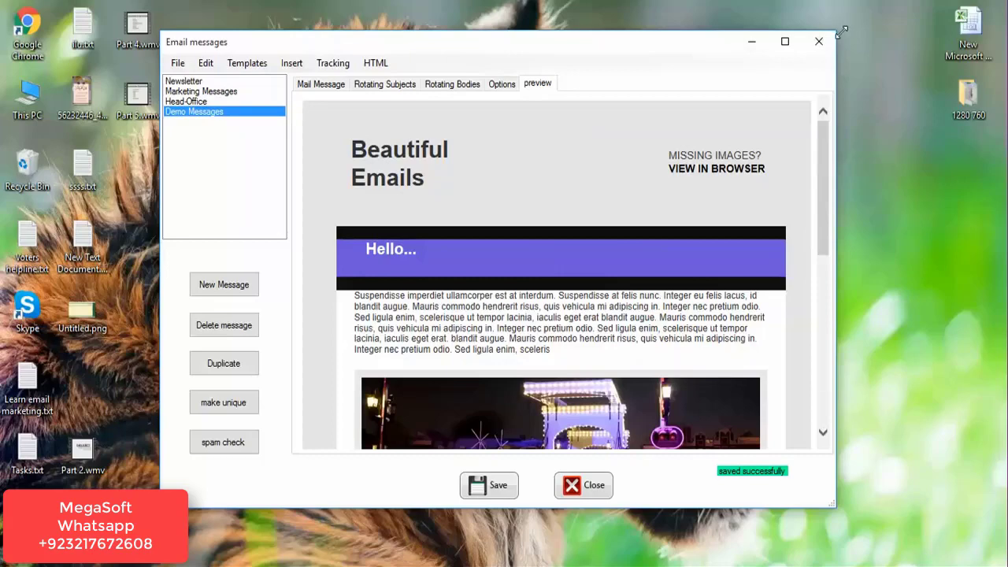
click(818, 41)
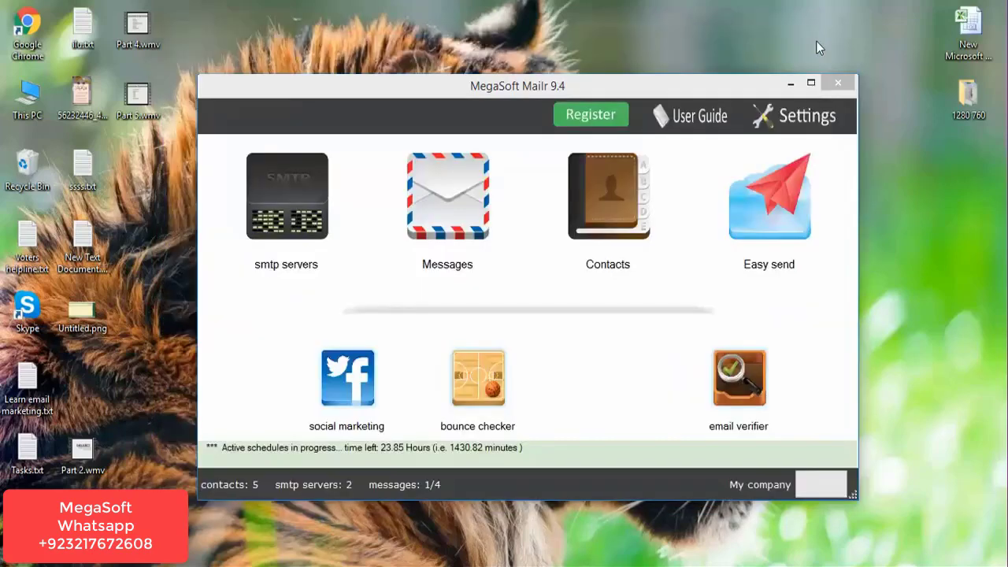
click(590, 269)
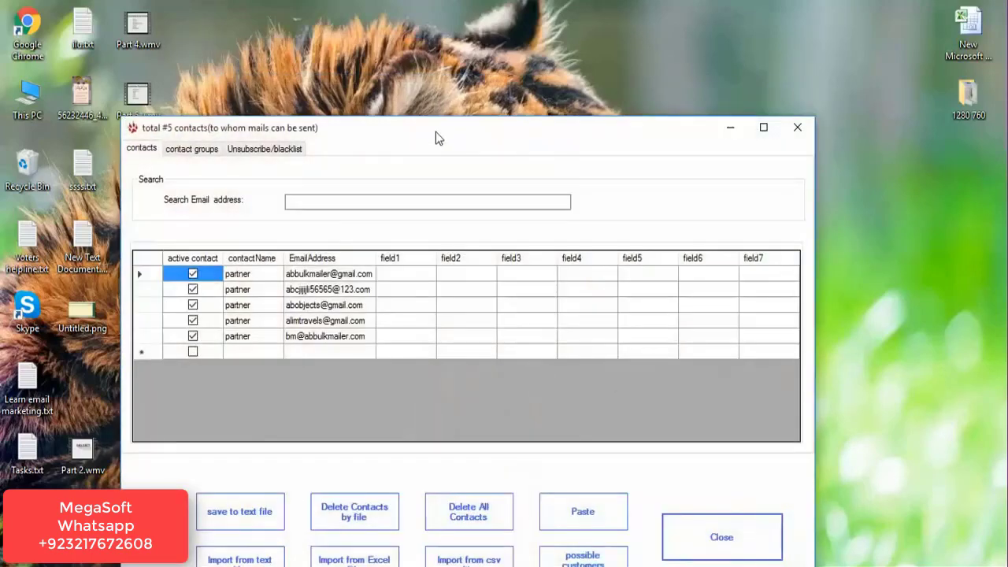
drag(435, 131, 483, 34)
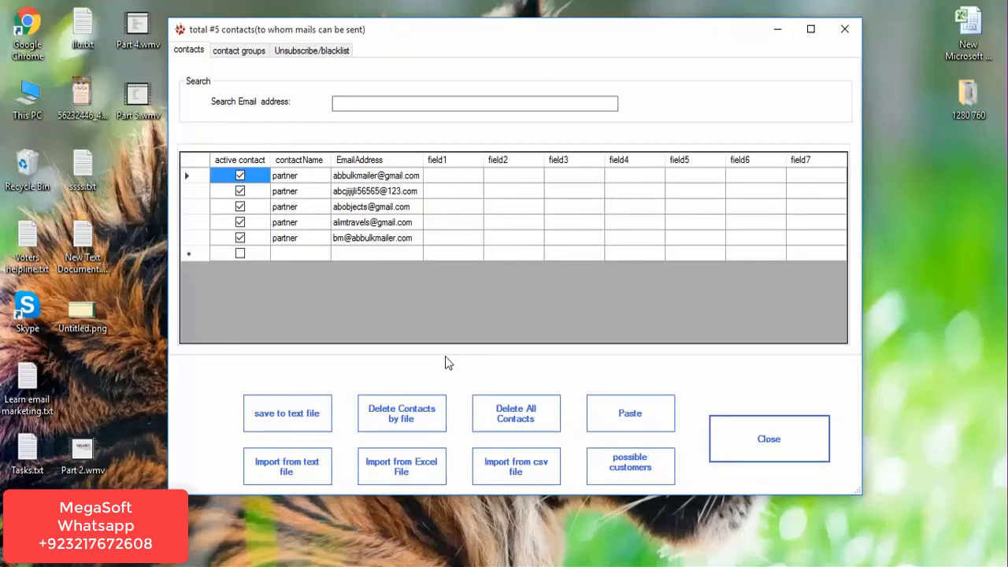
click(843, 29)
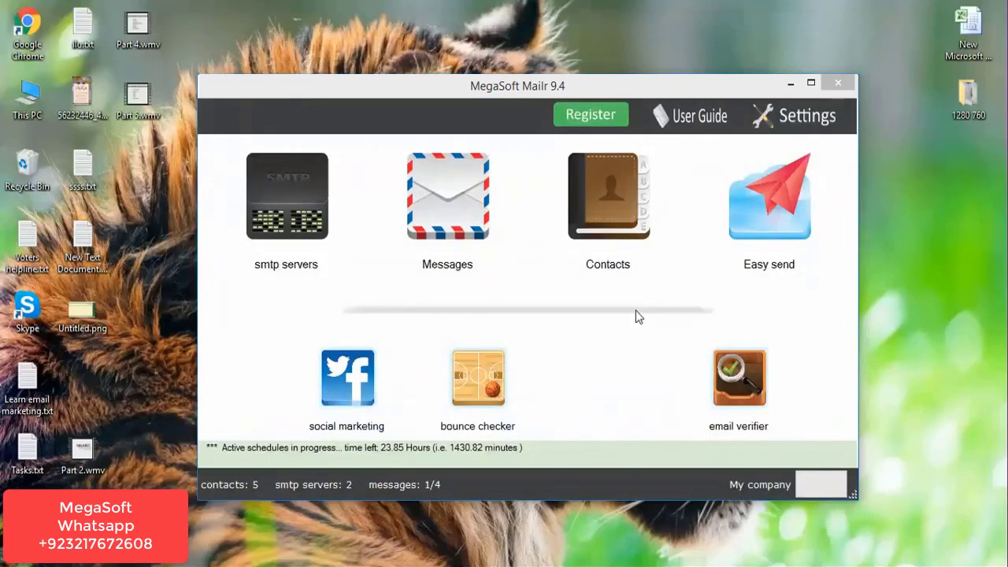
Open the email verifier maximized and move all five contacts into the Selected list.
click(760, 427)
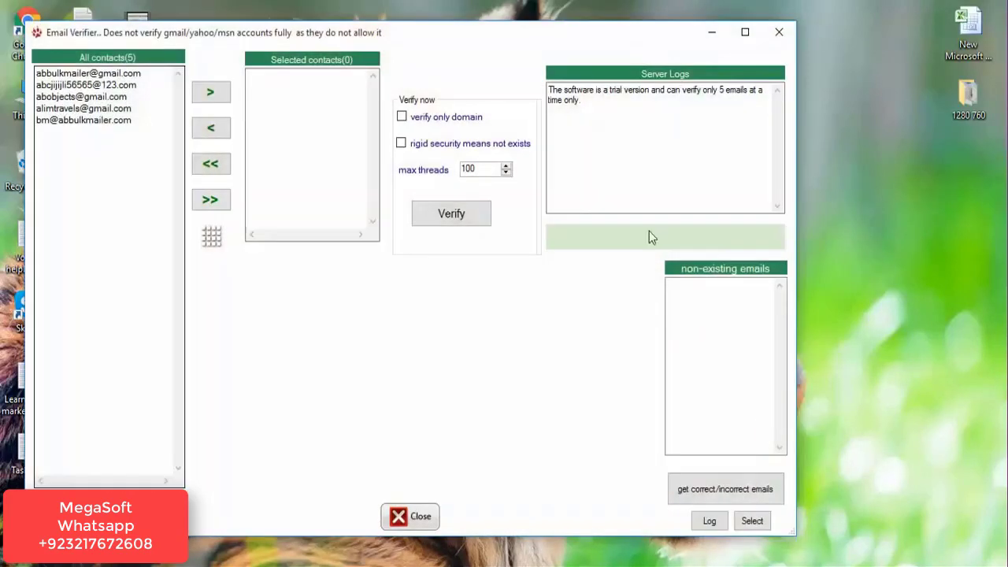
drag(533, 45, 599, 7)
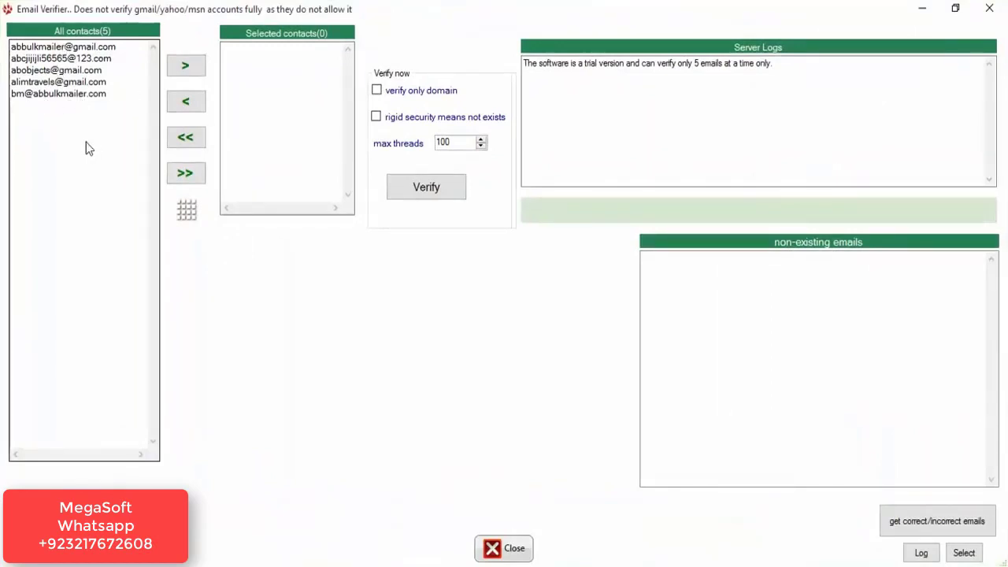
click(187, 174)
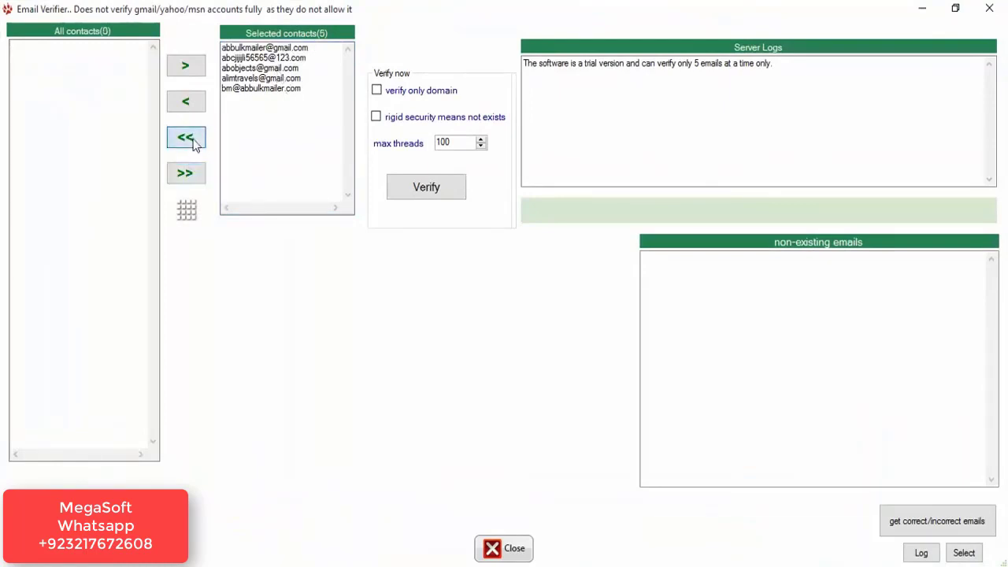
click(189, 140)
click(76, 70)
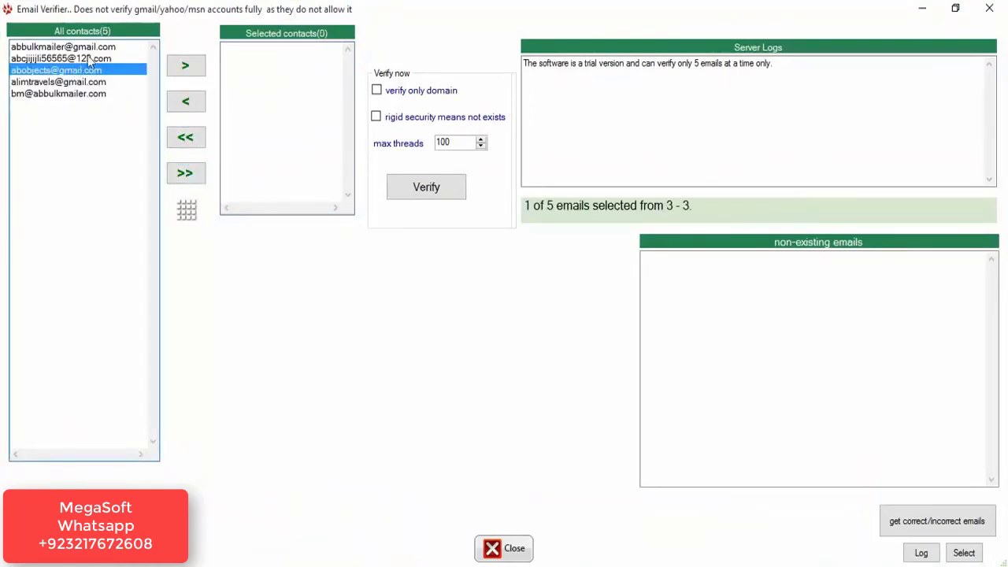
click(84, 58)
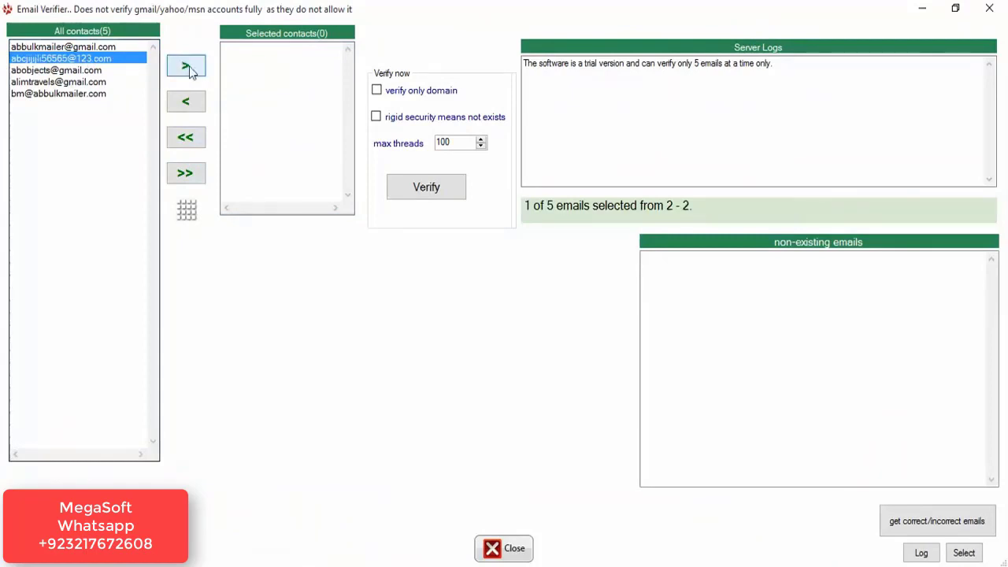
click(189, 69)
click(63, 70)
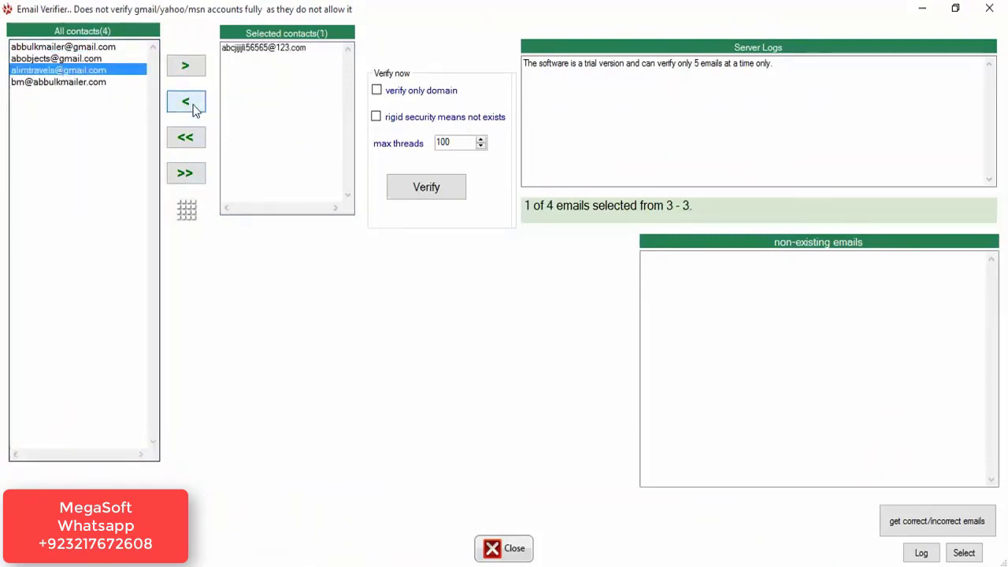
click(188, 68)
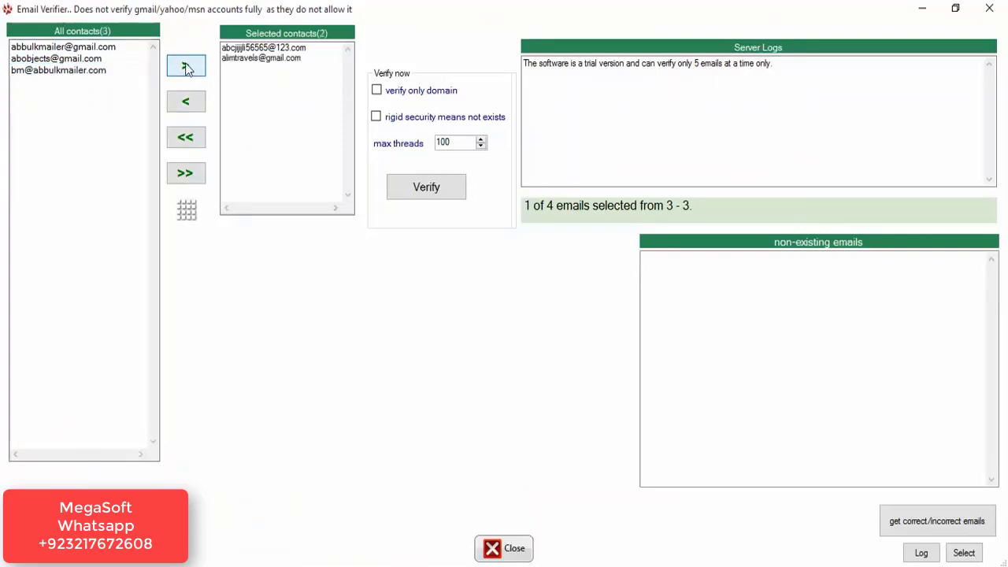
click(192, 174)
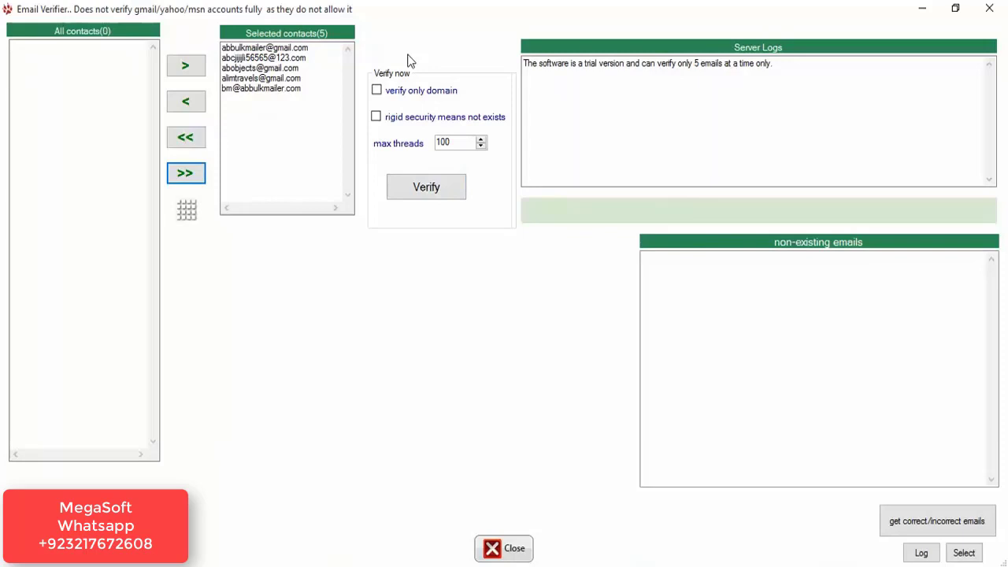
Verify the addresses with domain-only off, decline processing the results, and close the verifier.
click(396, 92)
click(378, 91)
click(445, 189)
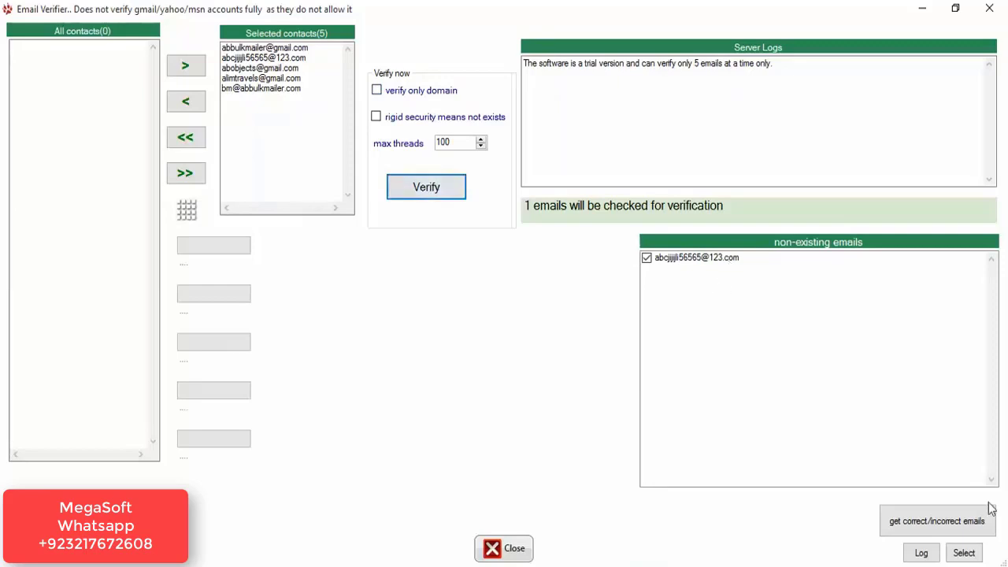
click(935, 520)
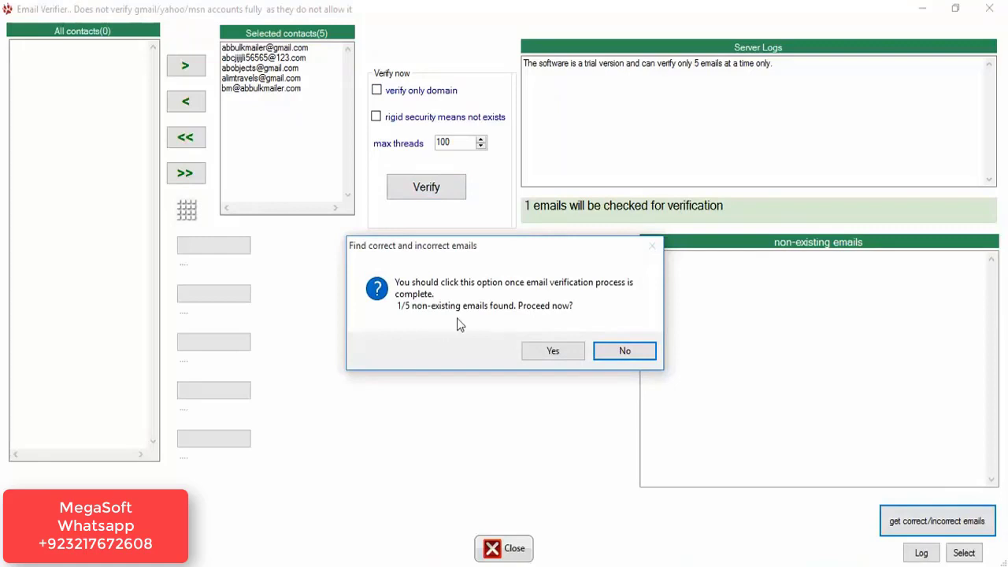
click(617, 355)
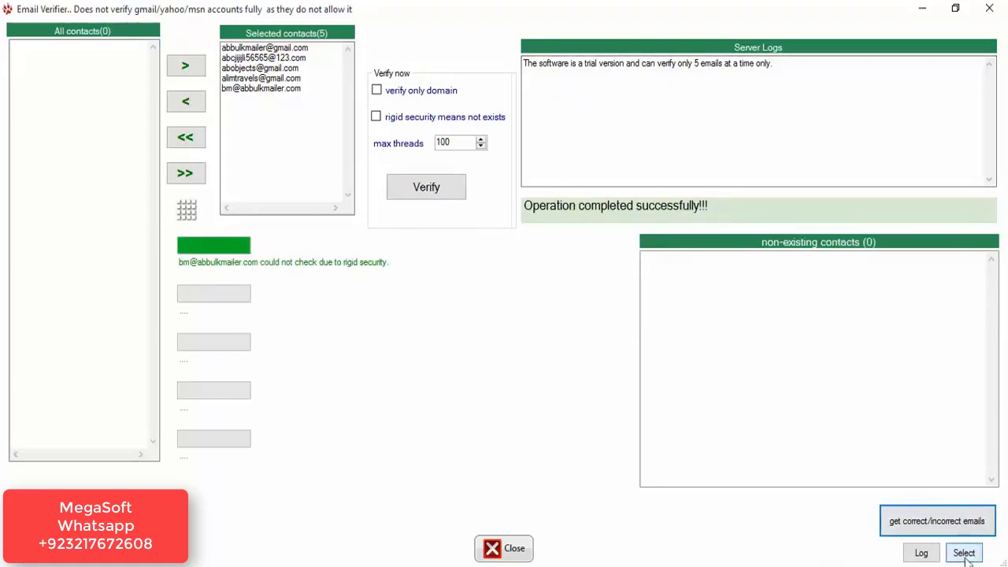
click(988, 7)
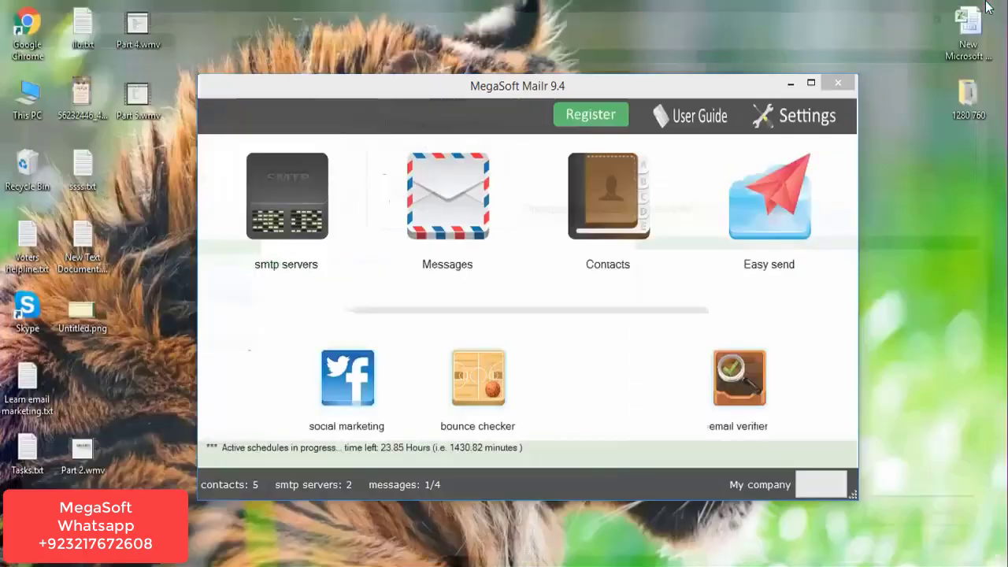
In Easy Send, select all five contacts as recipients and tick Demo Messages.
click(752, 270)
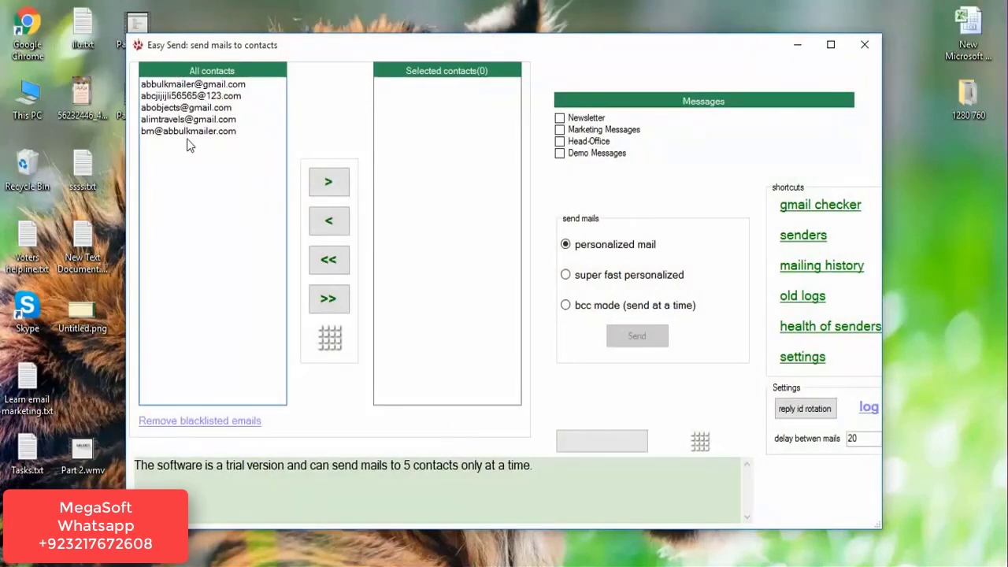
click(327, 307)
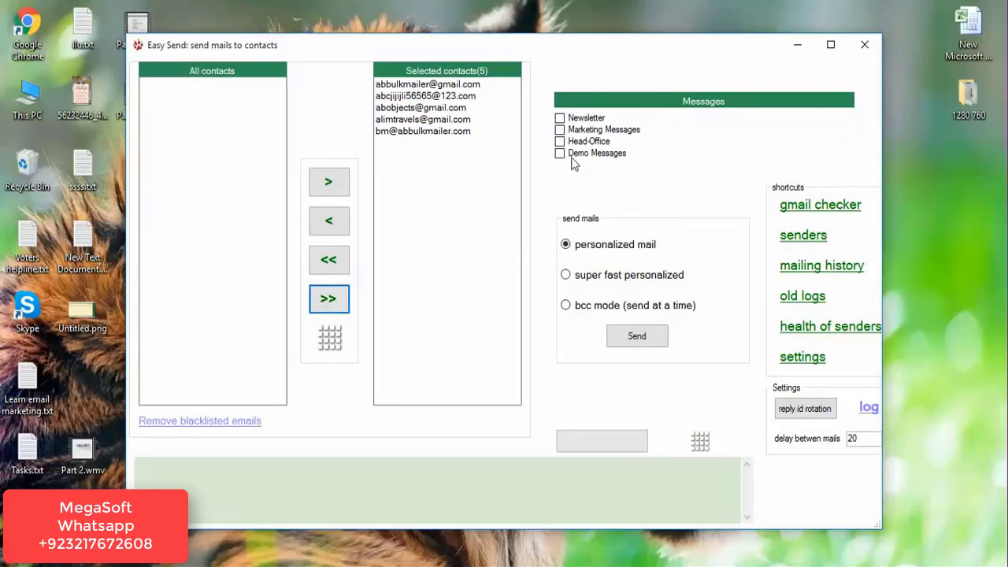
click(560, 154)
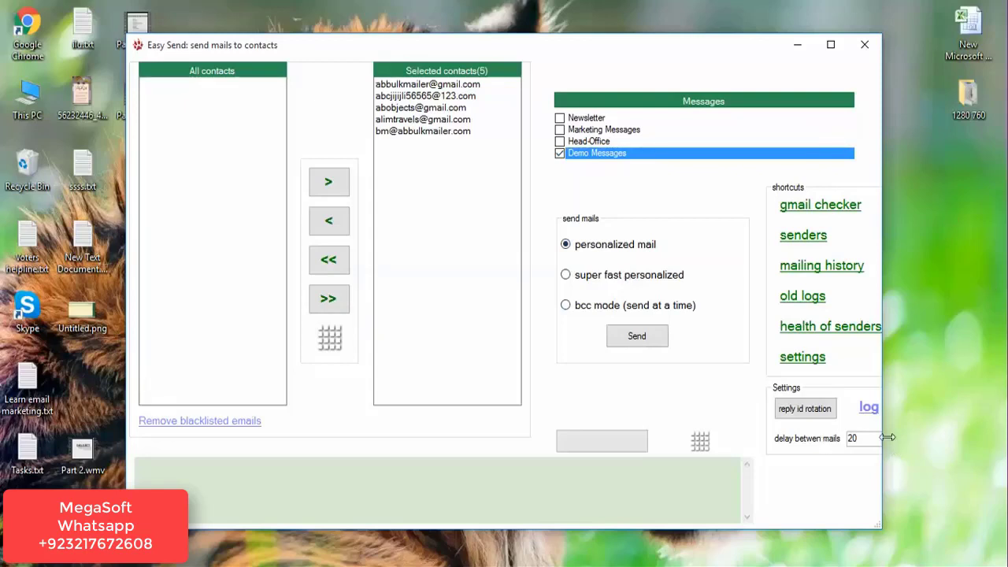
Change the delay between mails from 20 to 15 and launch the Gmail checker.
drag(882, 307, 973, 306)
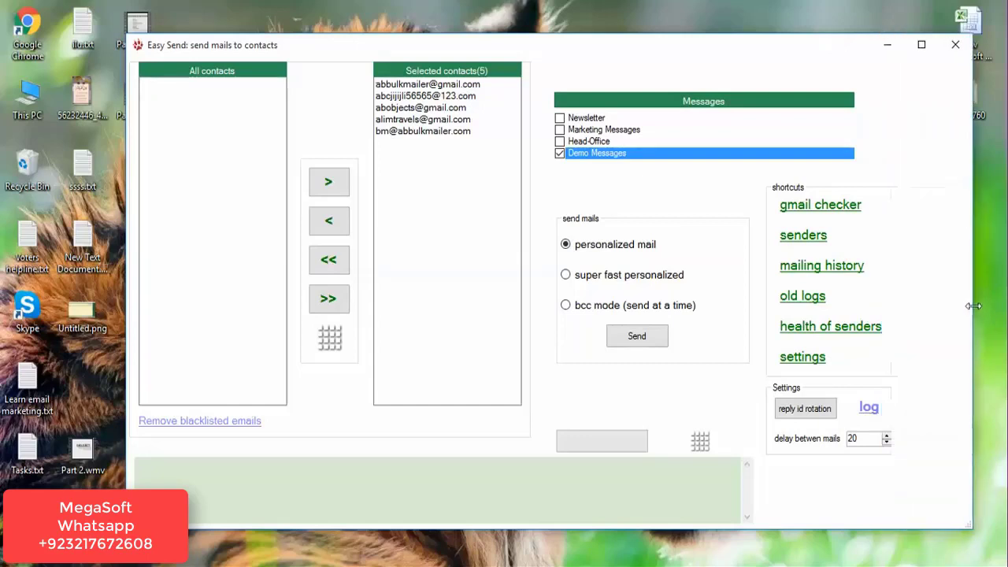
click(870, 442)
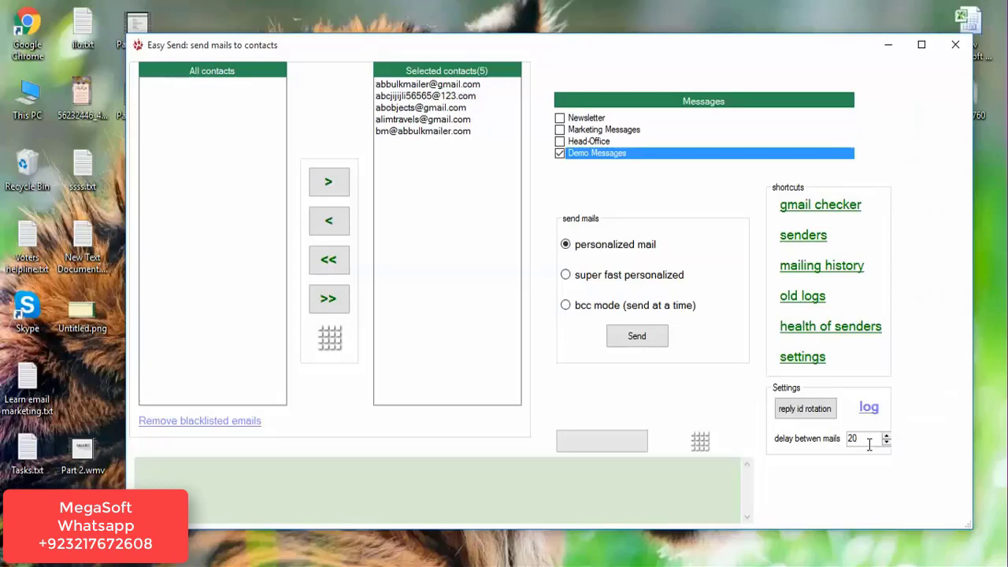
key(BackSpace)
key(BackSpace)
text(15)
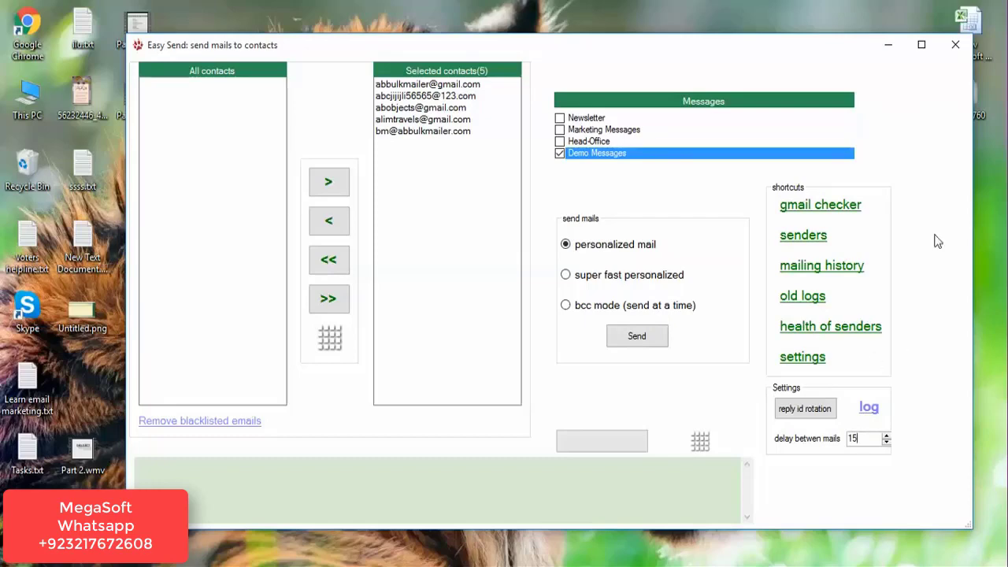
click(813, 206)
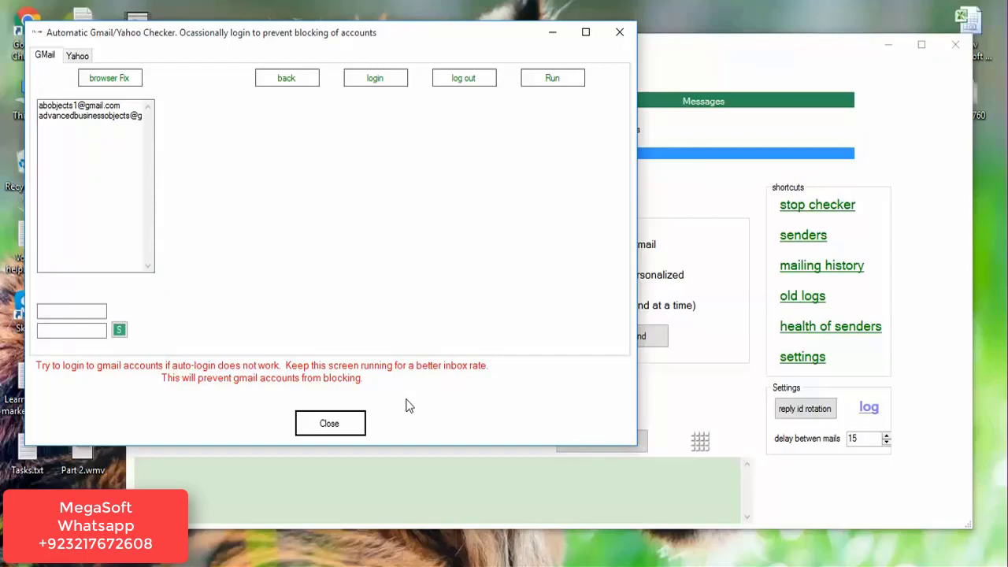
Close the Gmail checker and review the sender health report showing both Gmail accounts active.
click(620, 32)
click(805, 329)
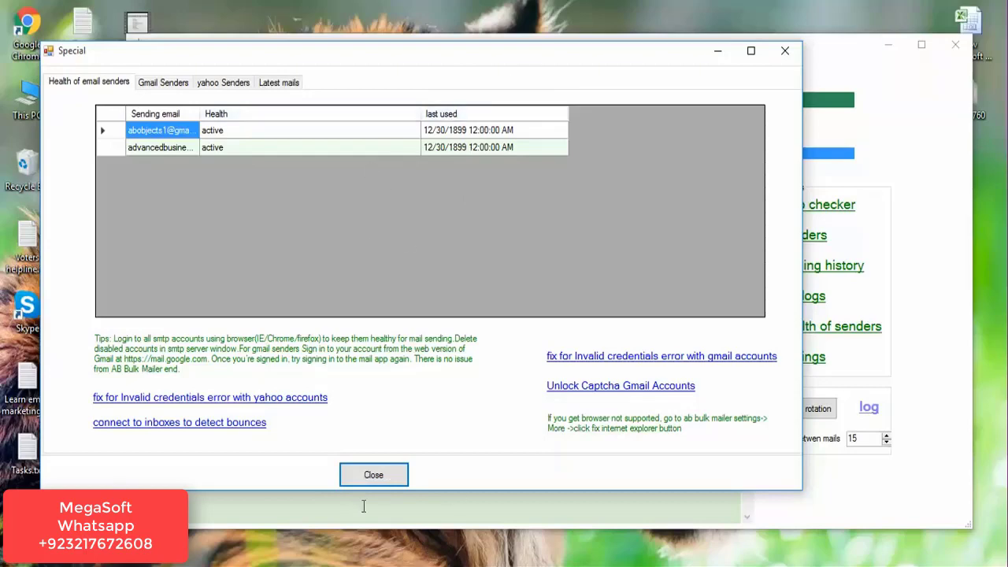
click(375, 475)
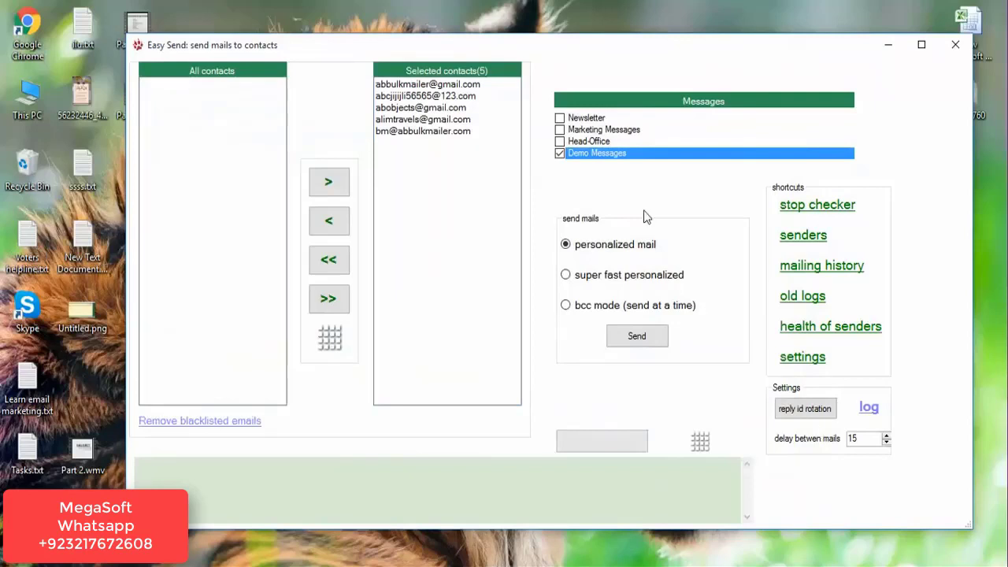
Start sending the campaign, then reopen the MegaSoft Mailr main window via Windows search.
click(637, 336)
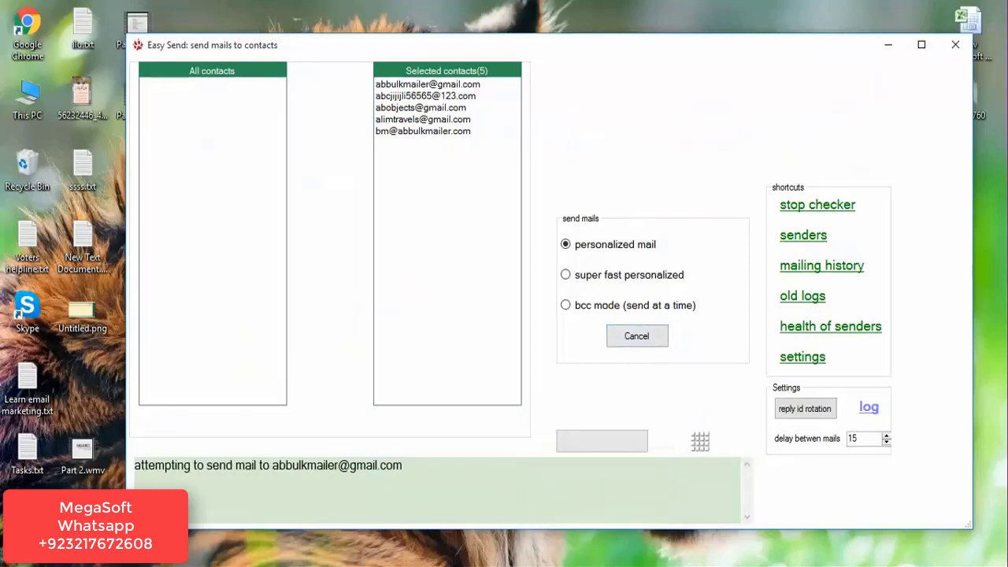
key(super+s)
text(ab)
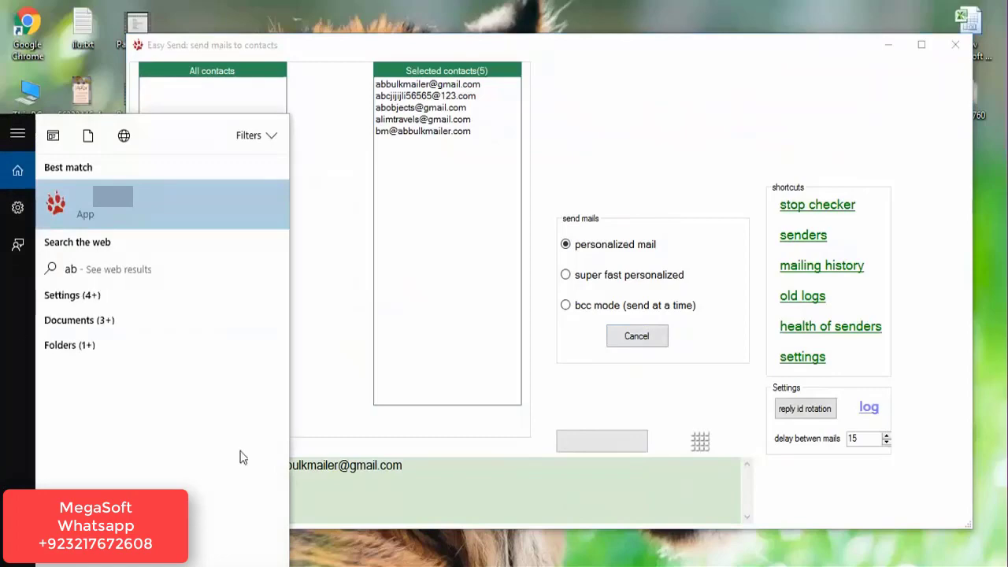
key(Return)
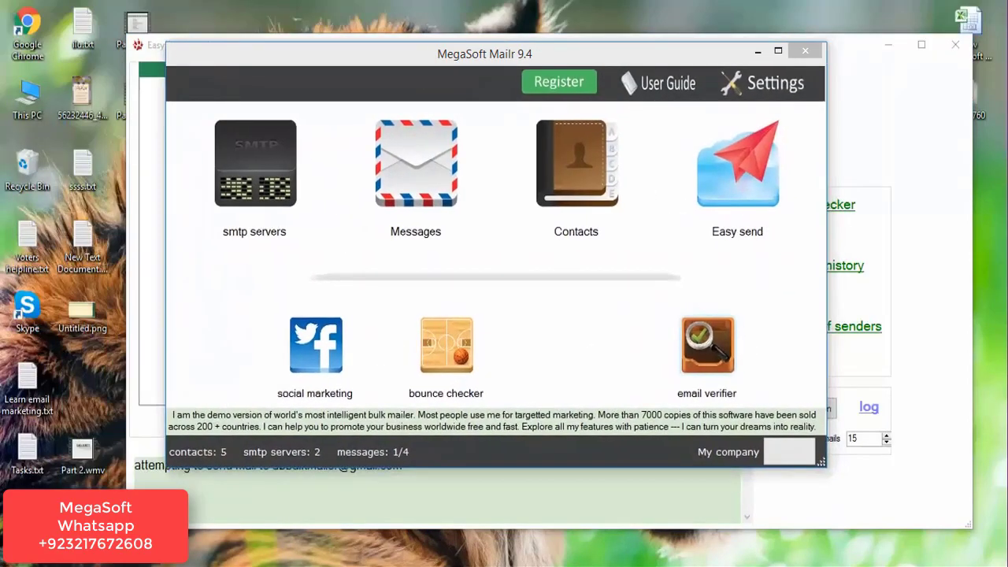
click(457, 394)
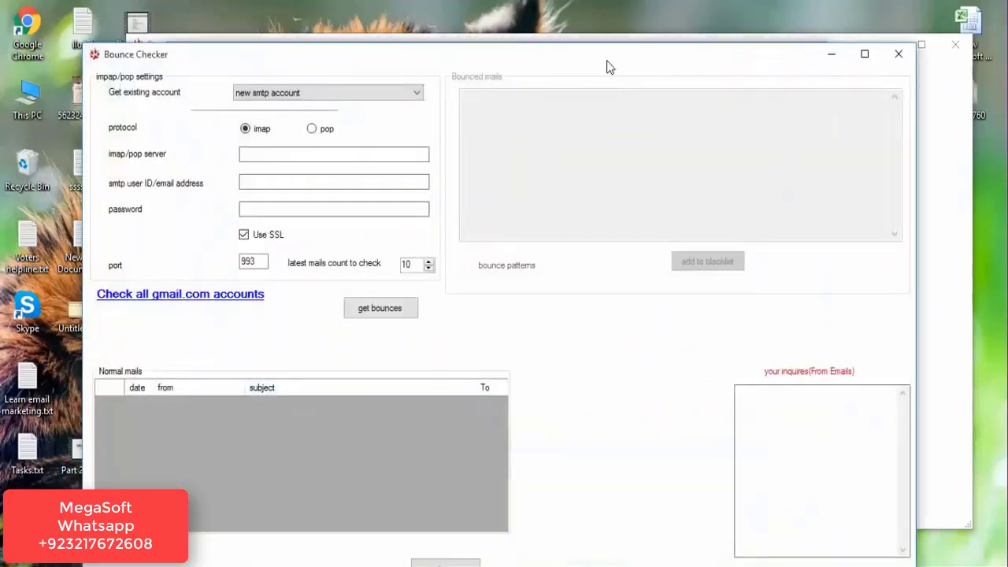
Fetch bounces for the second saved Gmail account, then close the Bounce Checker and main window.
drag(607, 67, 617, 34)
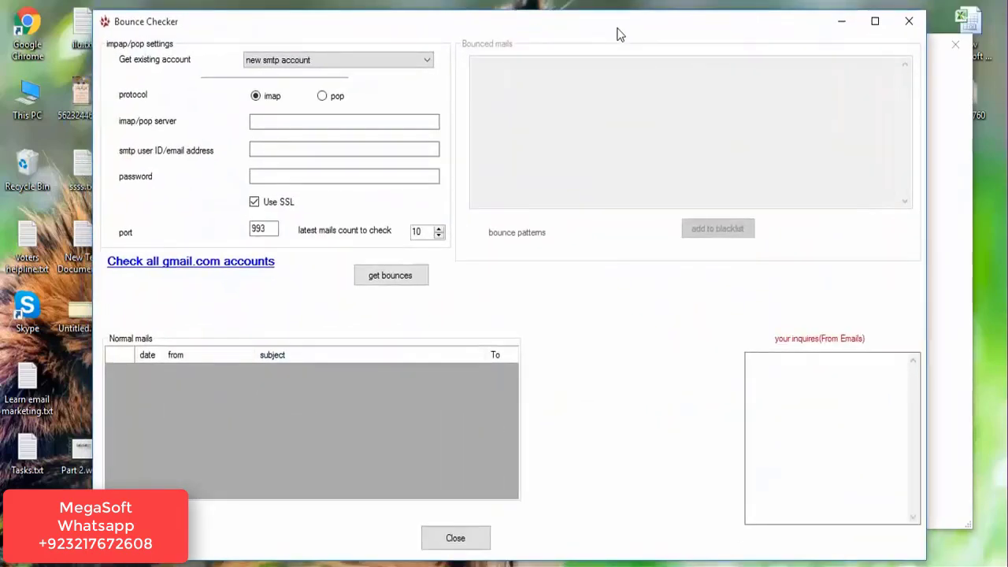
click(317, 61)
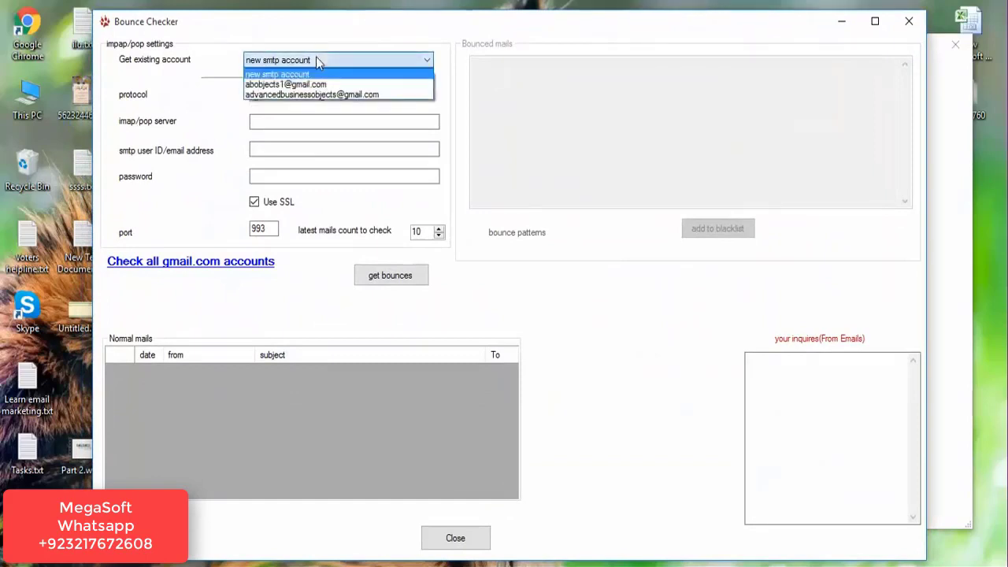
click(303, 94)
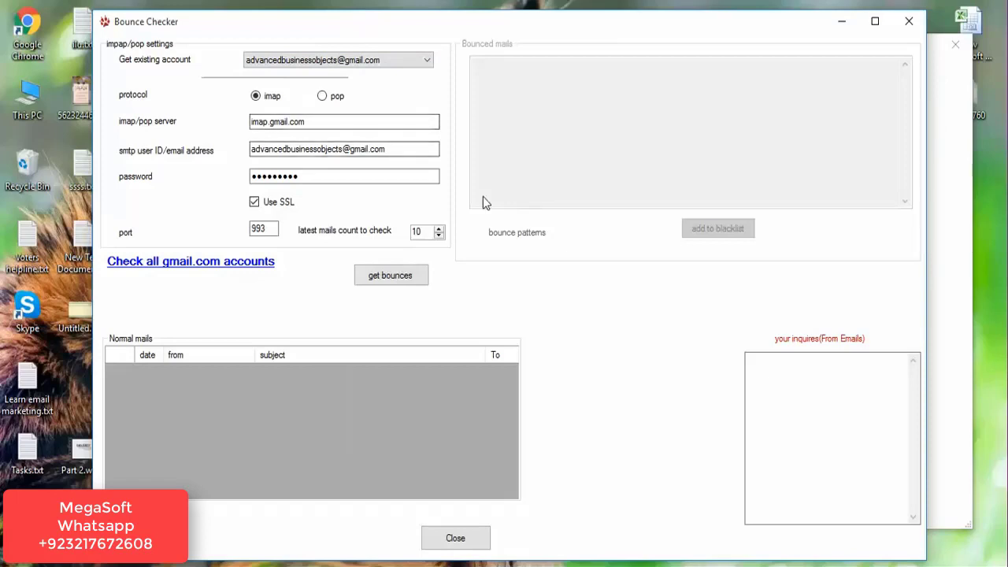
click(377, 277)
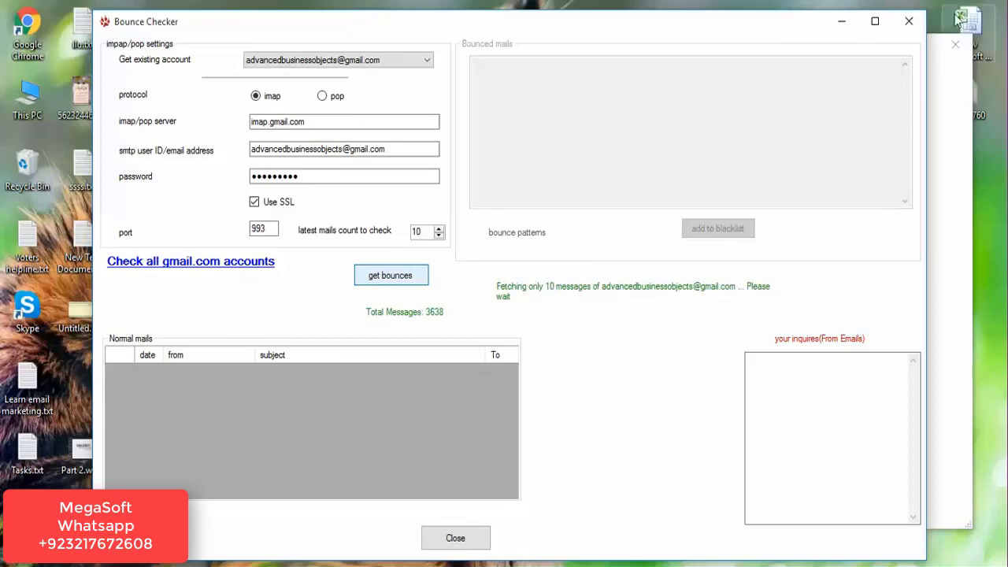
click(909, 22)
click(742, 111)
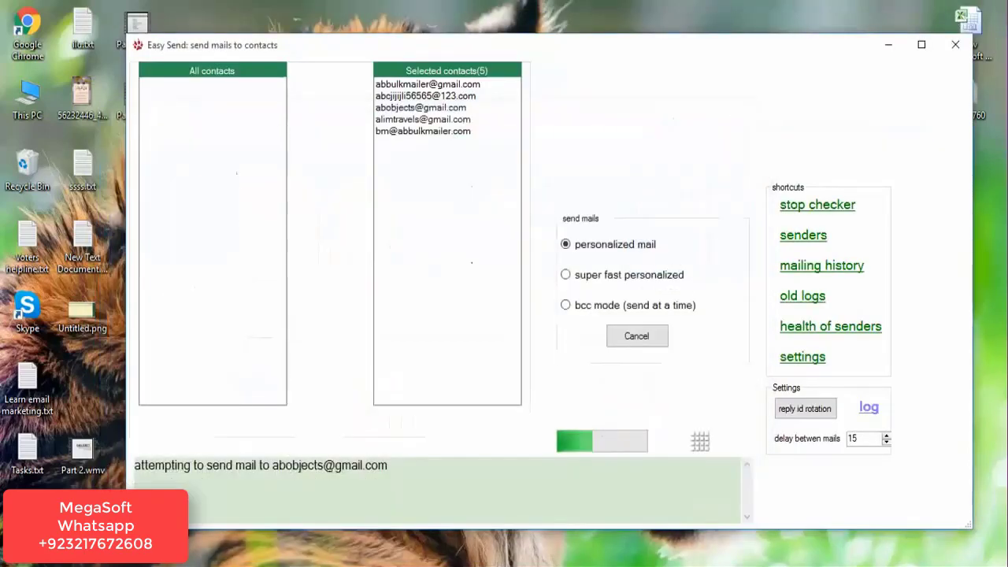
Relaunch MegaSoft Mailr via a Start-menu search for 'ab' and move its window right.
key(super+d)
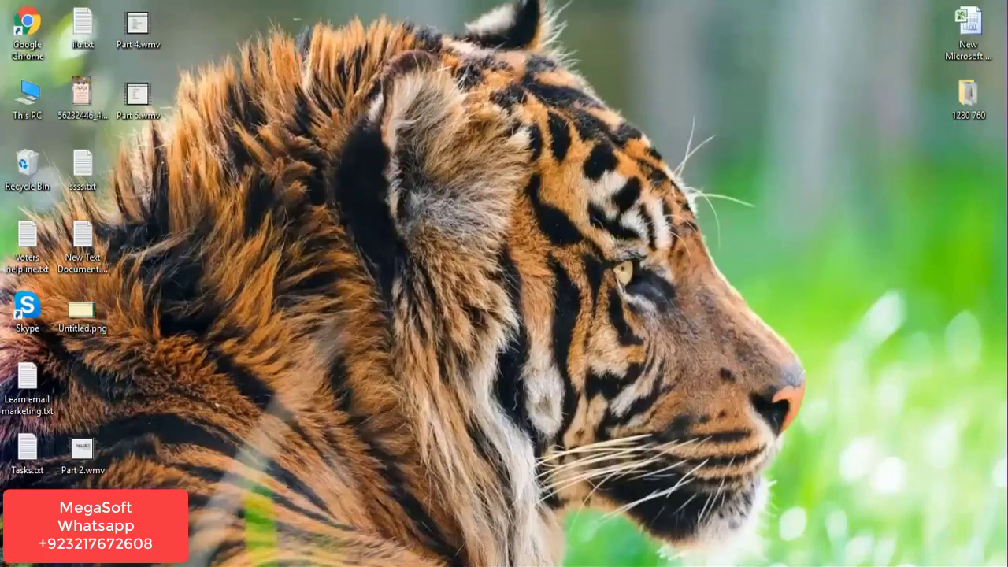
key(super+d)
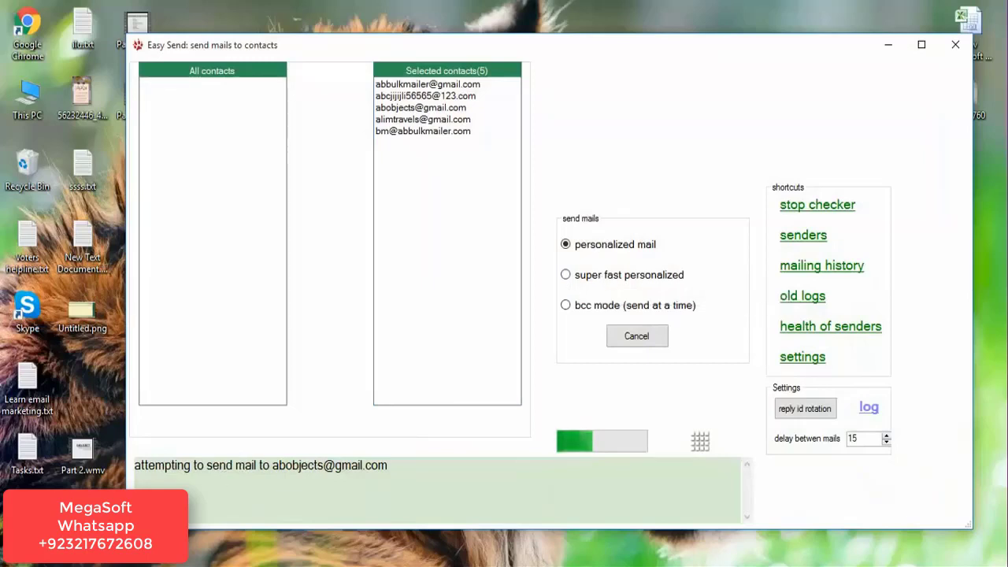
key(super)
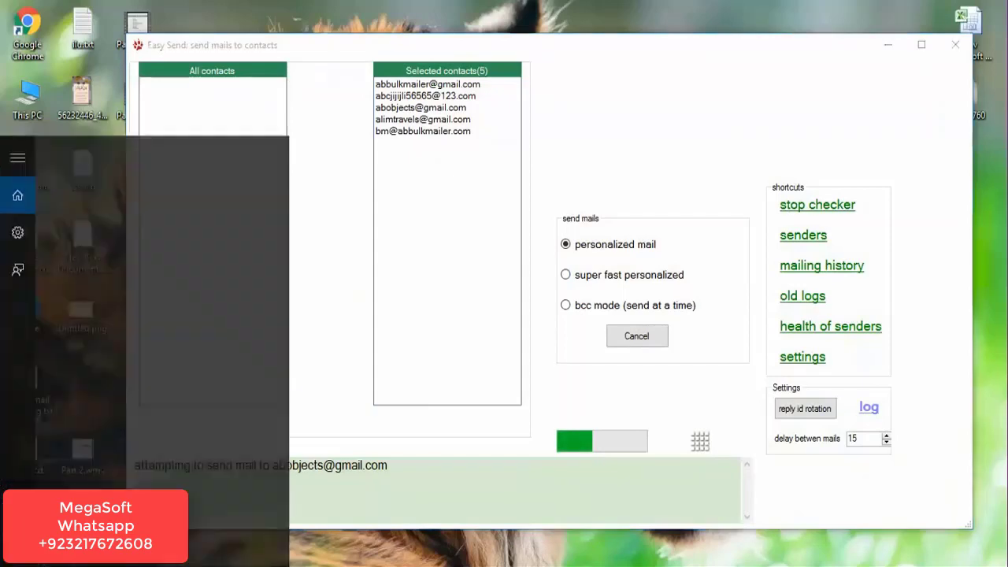
text(ab)
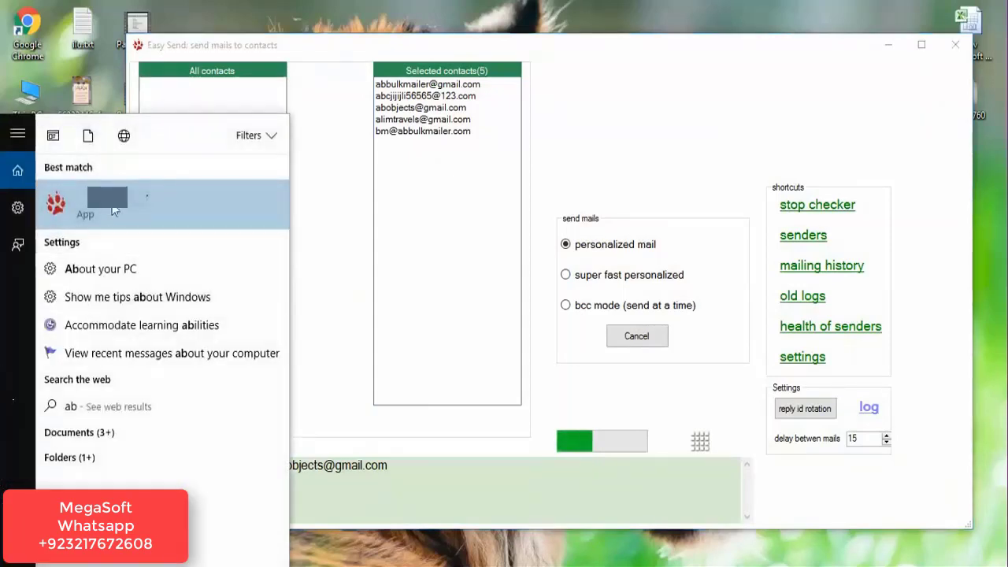
click(116, 208)
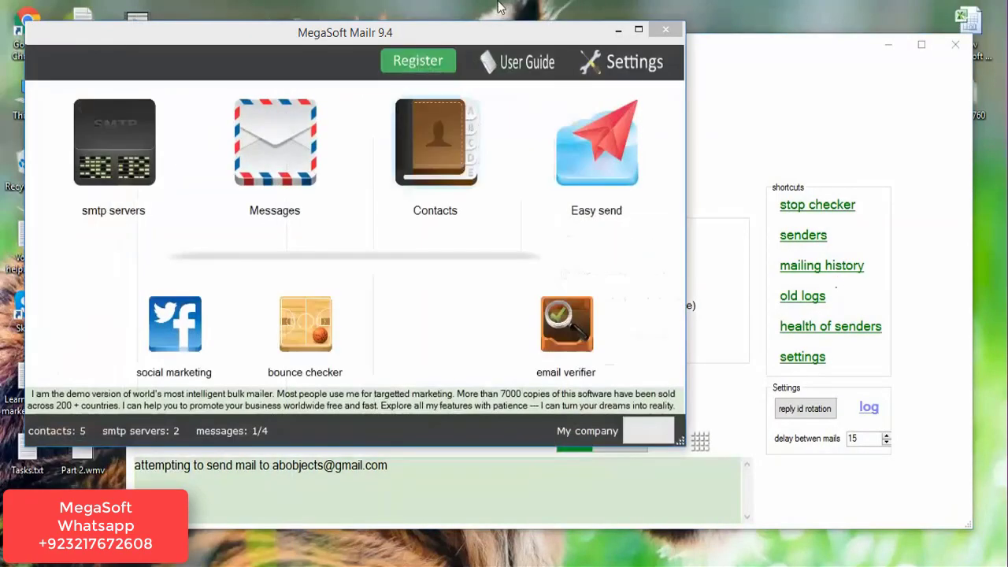
drag(439, 47, 624, 52)
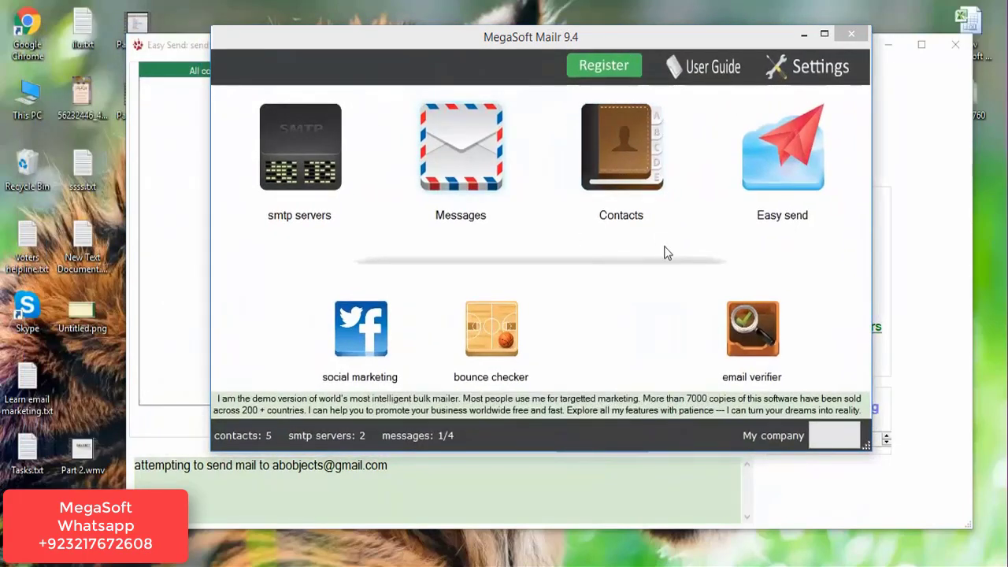
Add a Facebook status message reading 'post' in the social marketing options.
click(361, 377)
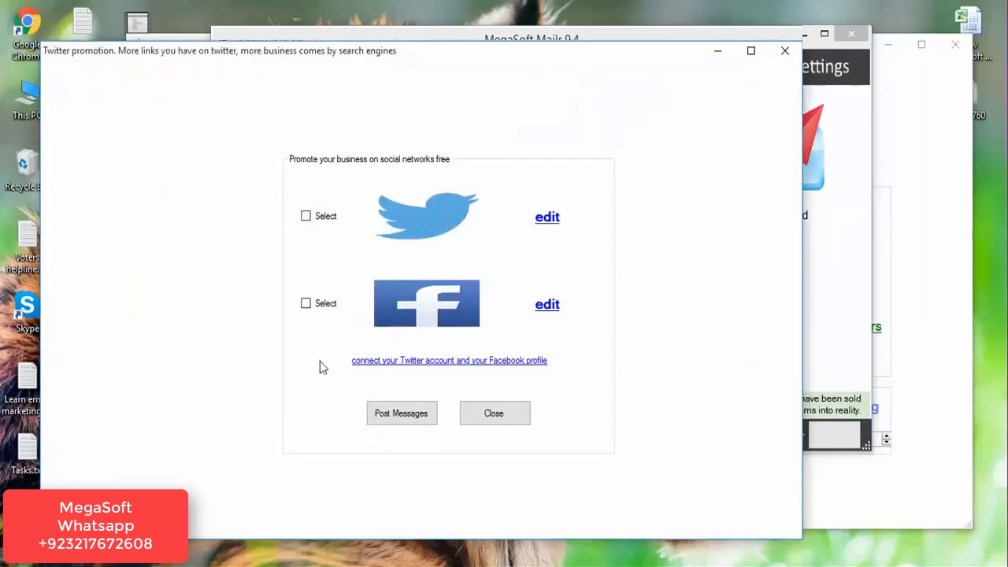
click(547, 305)
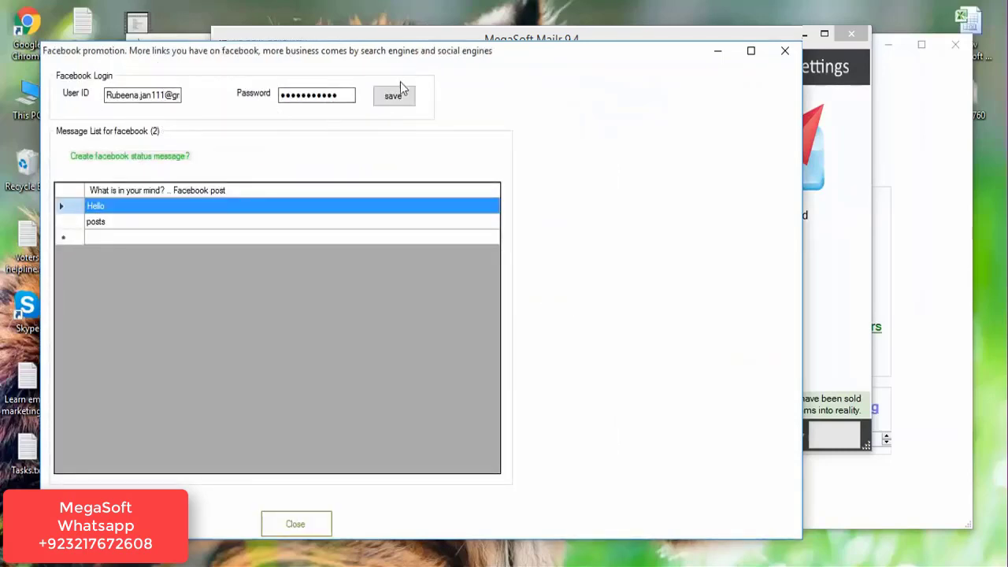
click(96, 237)
text(post)
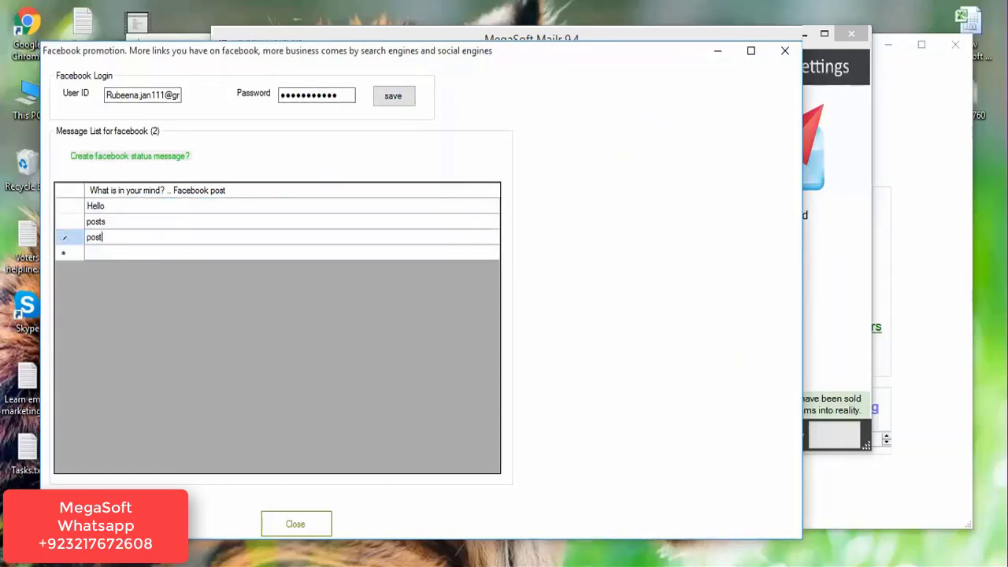
drag(508, 58, 585, 28)
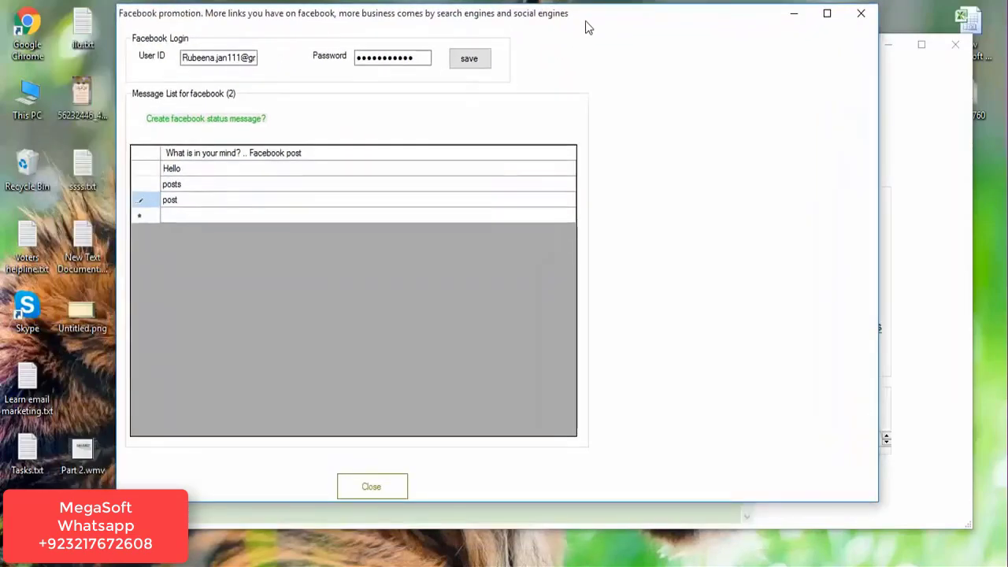
click(371, 488)
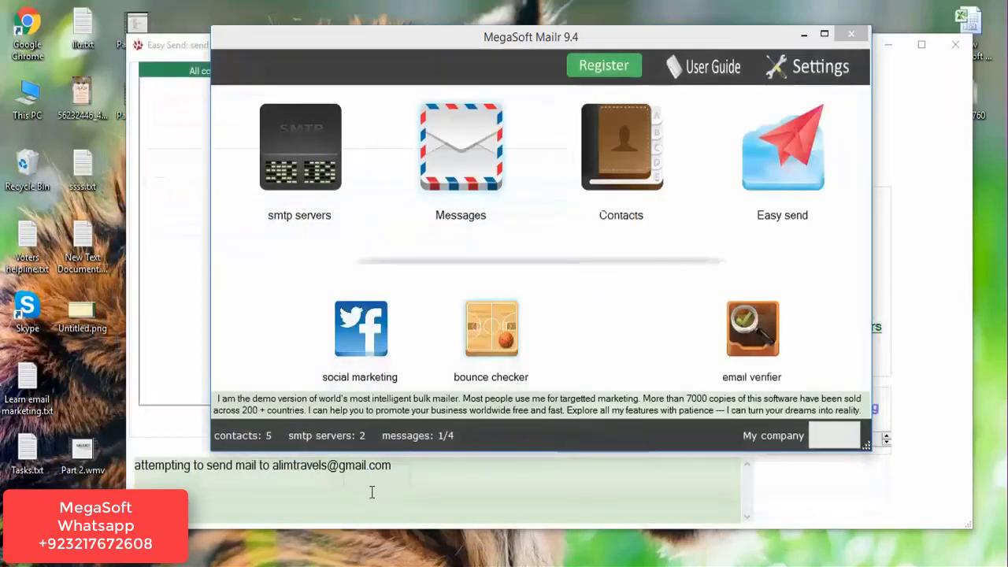
Try posting the messages to Twitter and dismiss the missing-login error.
click(368, 380)
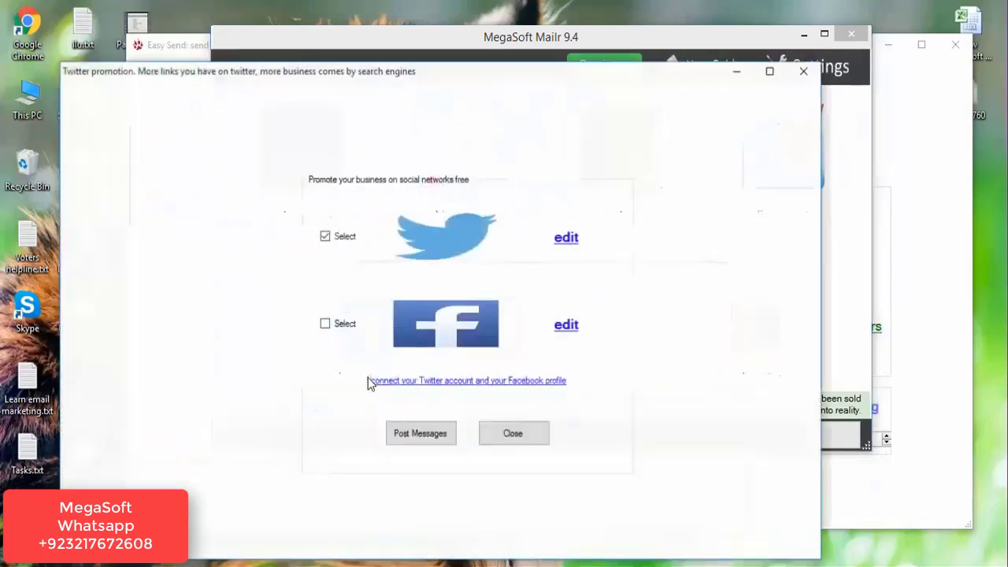
click(326, 238)
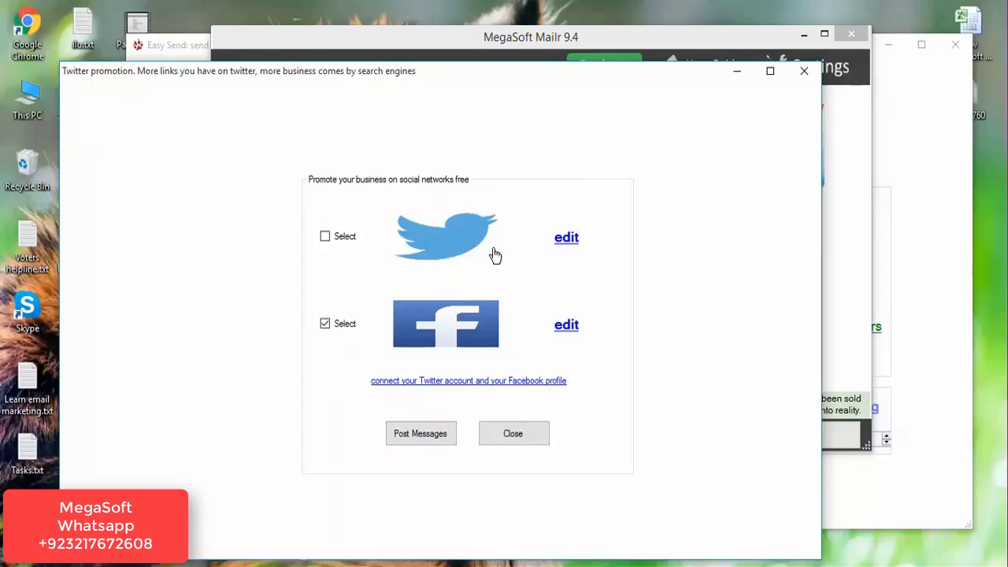
click(568, 240)
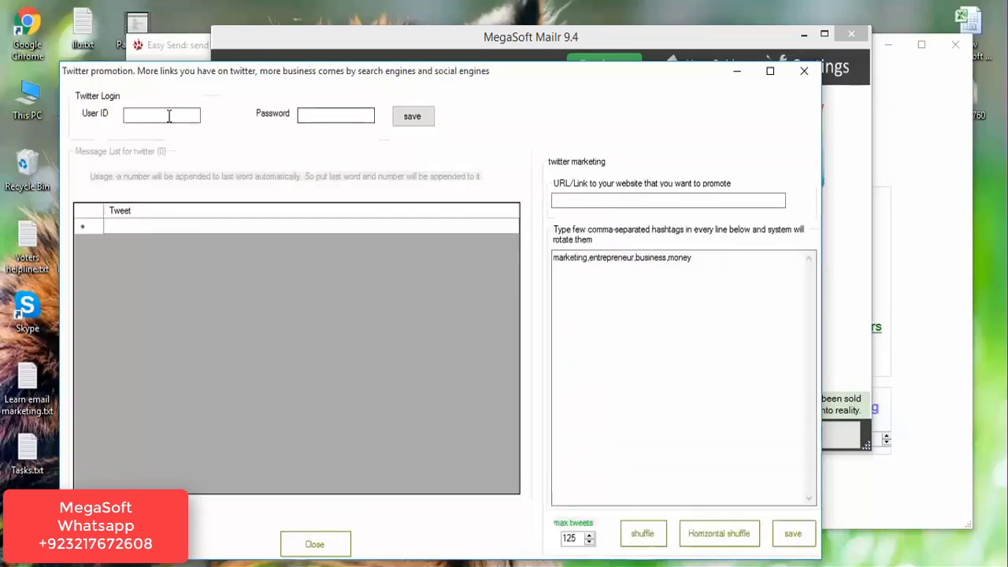
click(346, 114)
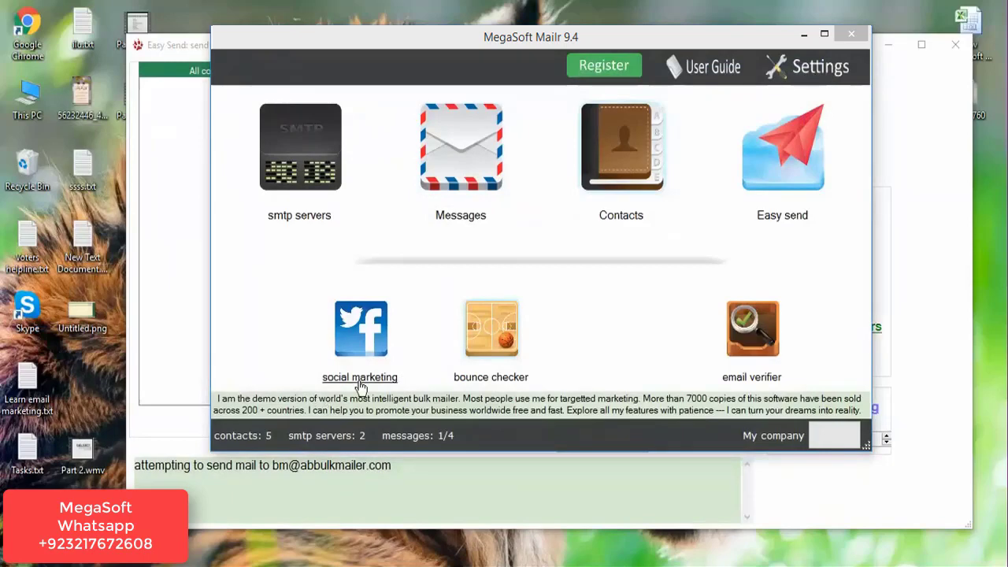
click(359, 380)
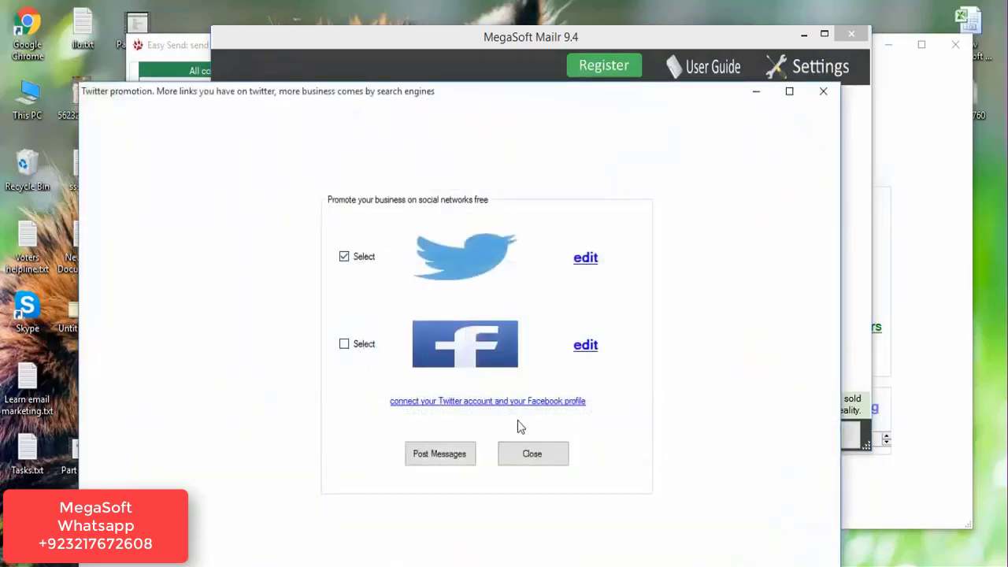
click(437, 456)
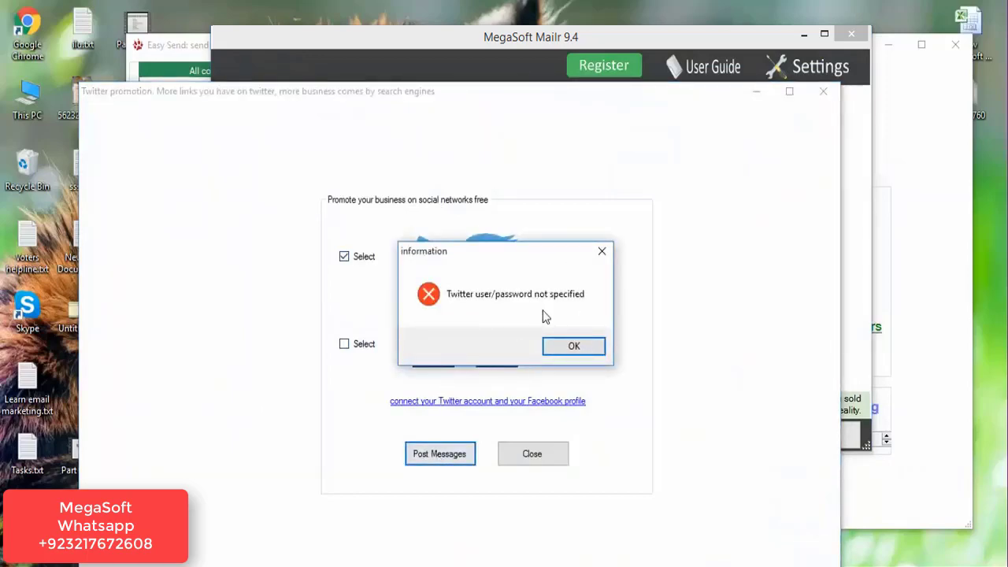
click(573, 347)
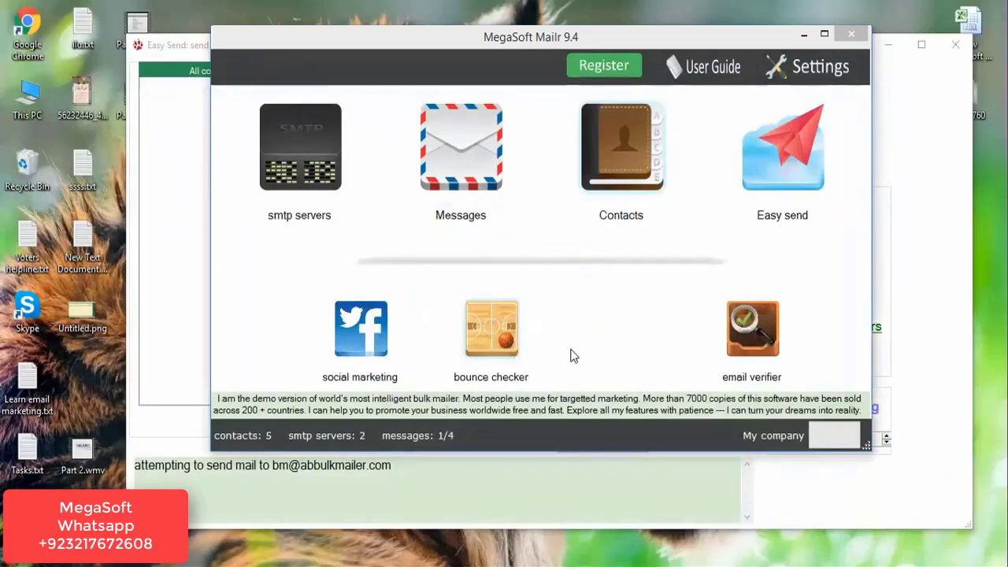
Inspect the Change Reply ID settings without edits, then close Settings and the main window.
click(819, 66)
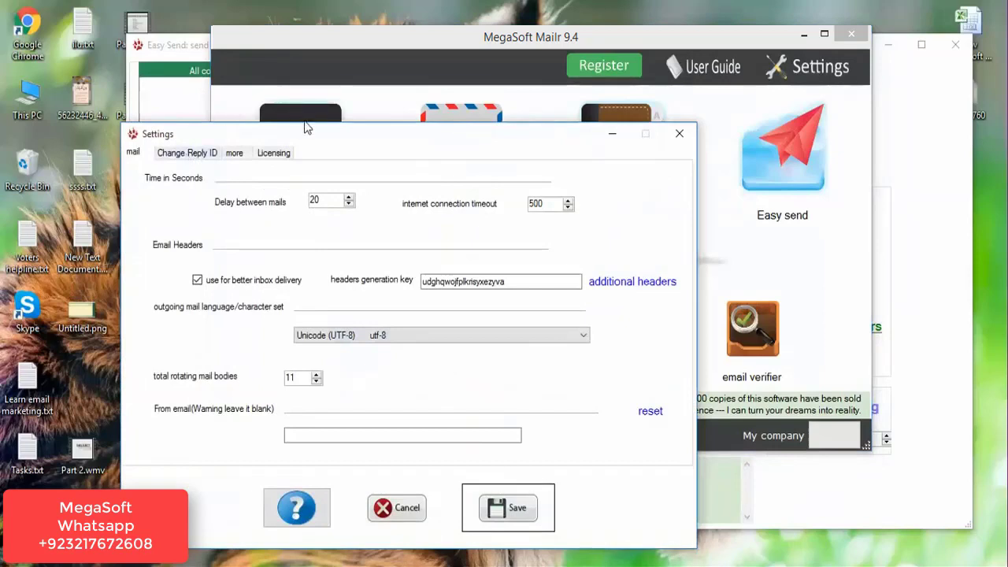
drag(317, 138, 317, 96)
click(193, 116)
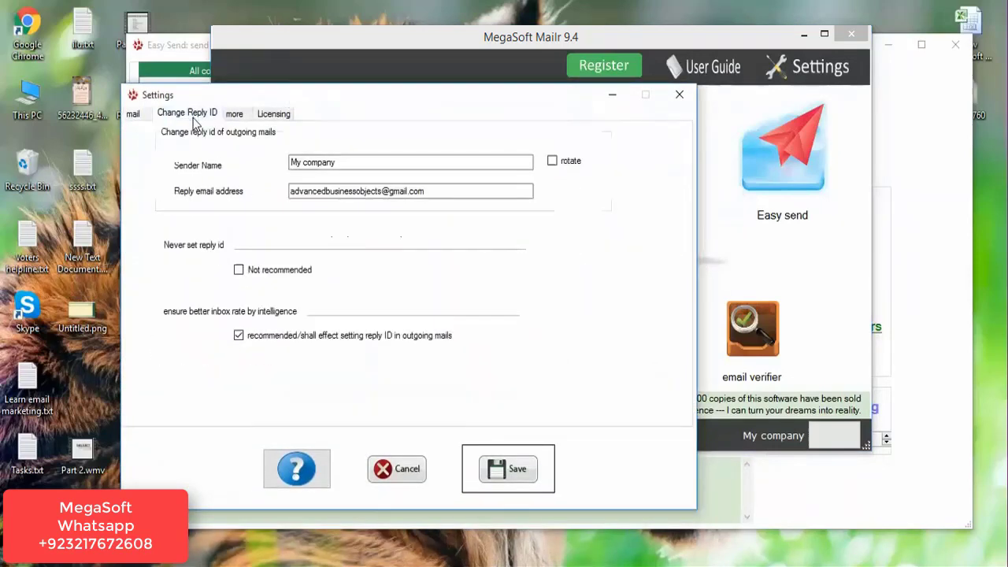
click(345, 163)
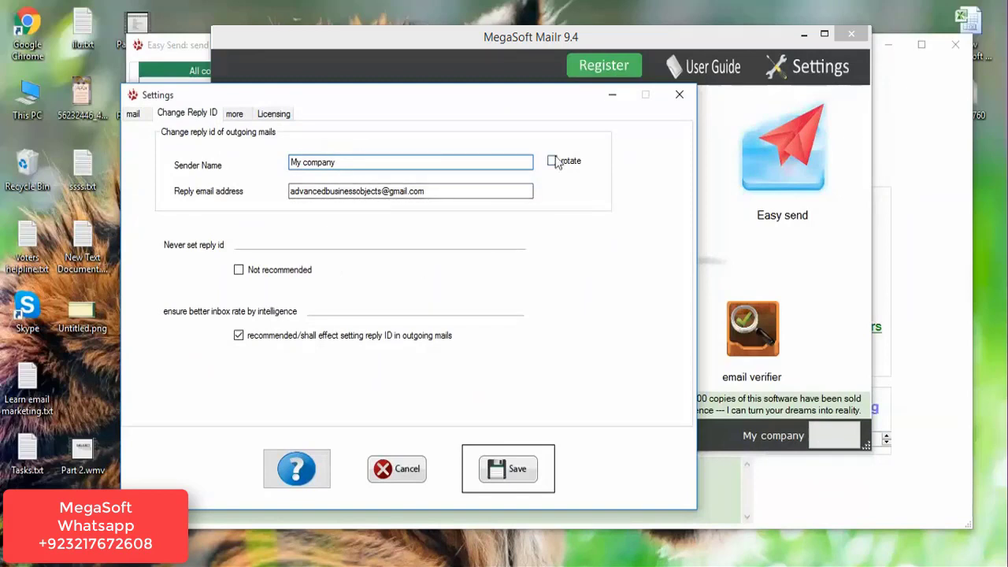
click(682, 96)
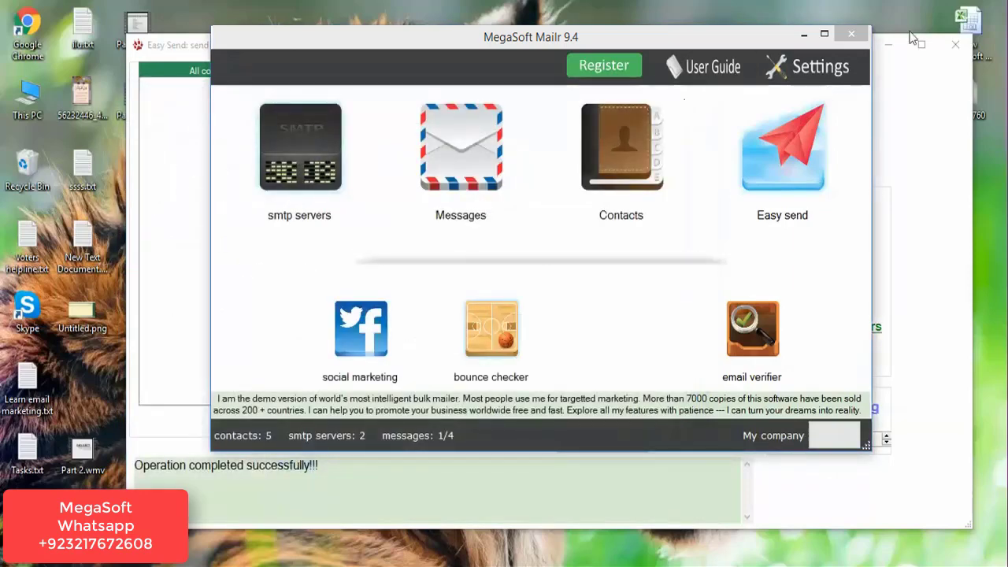
click(850, 32)
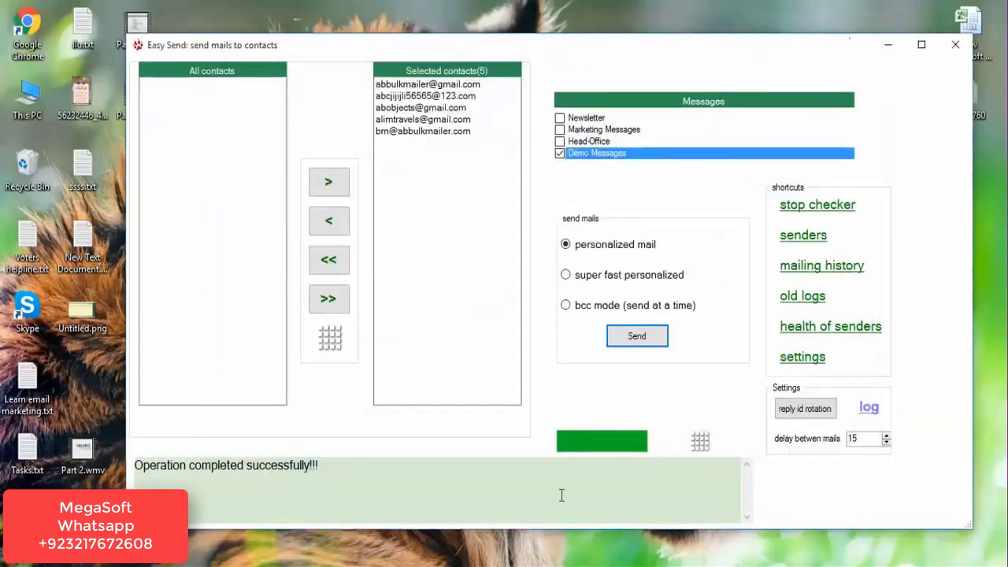